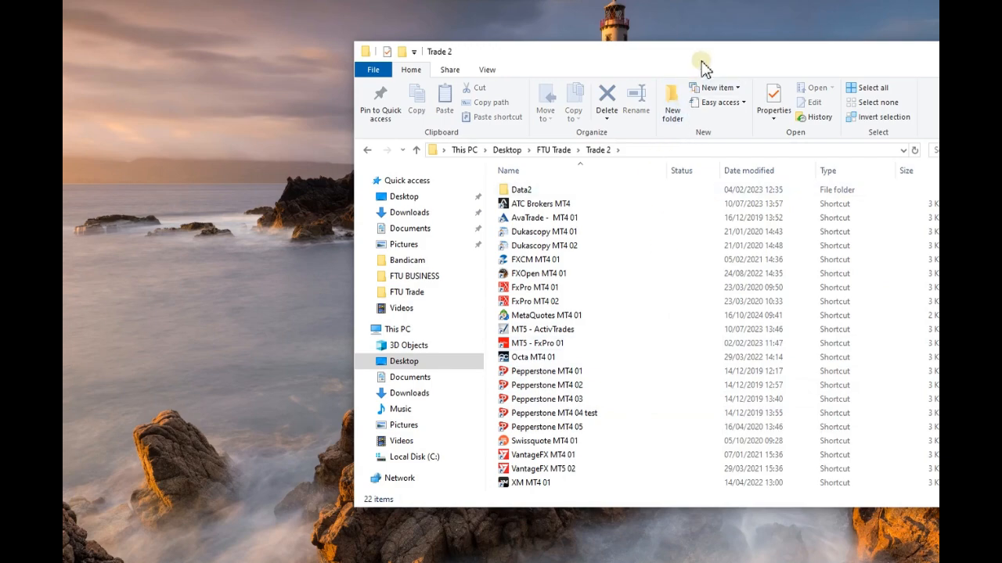
- Look through the broker platform shortcuts in the Trade 2 folder and its Data2 subfolder, and minimize the window
left_click_drag(699, 51, 519, 36)
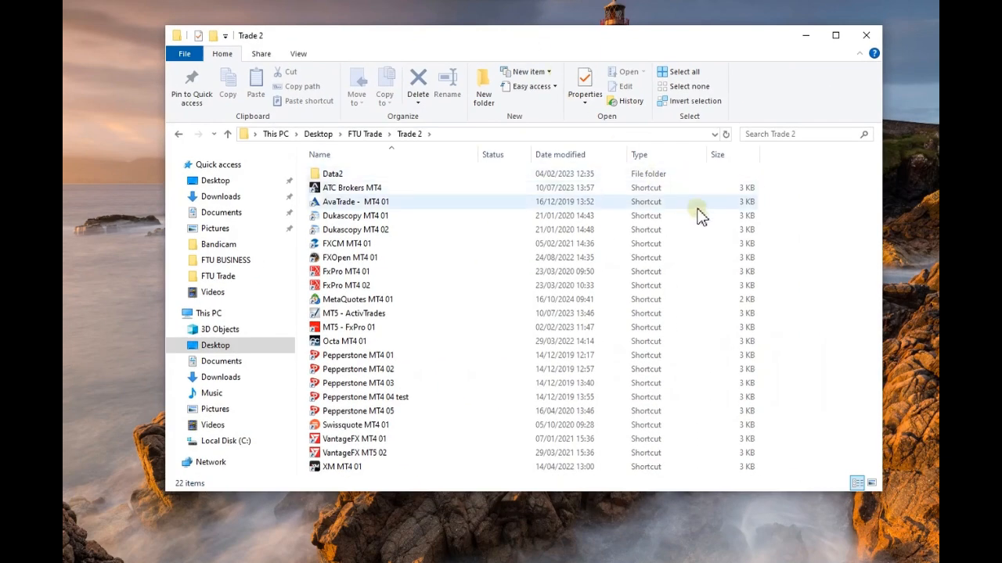
double_click(331, 173)
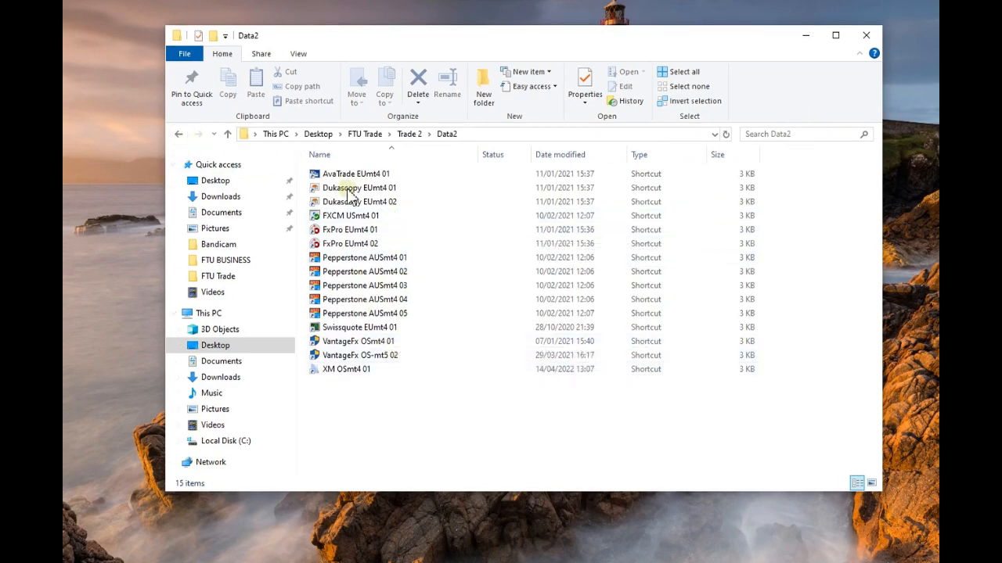
left_click(180, 135)
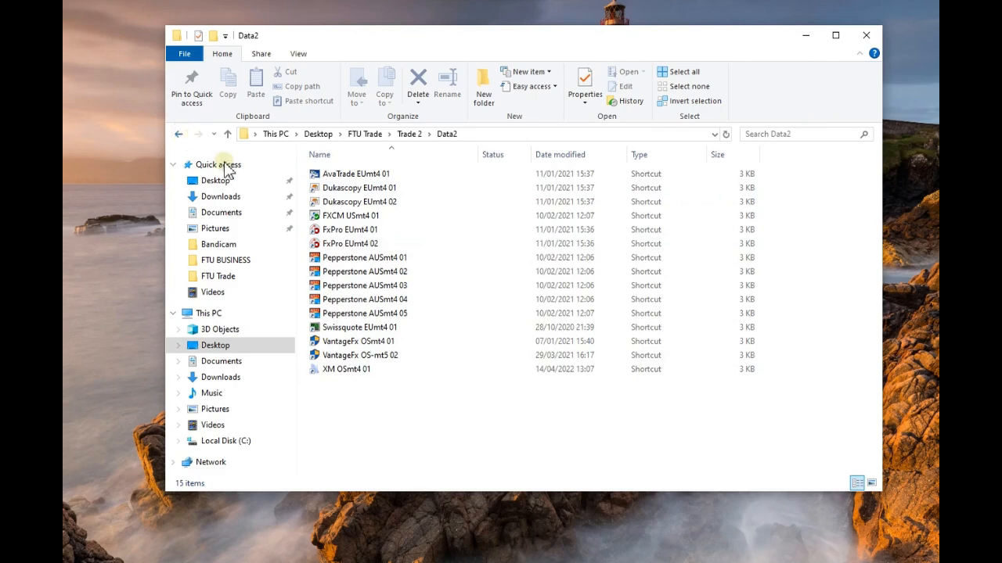
left_click(806, 37)
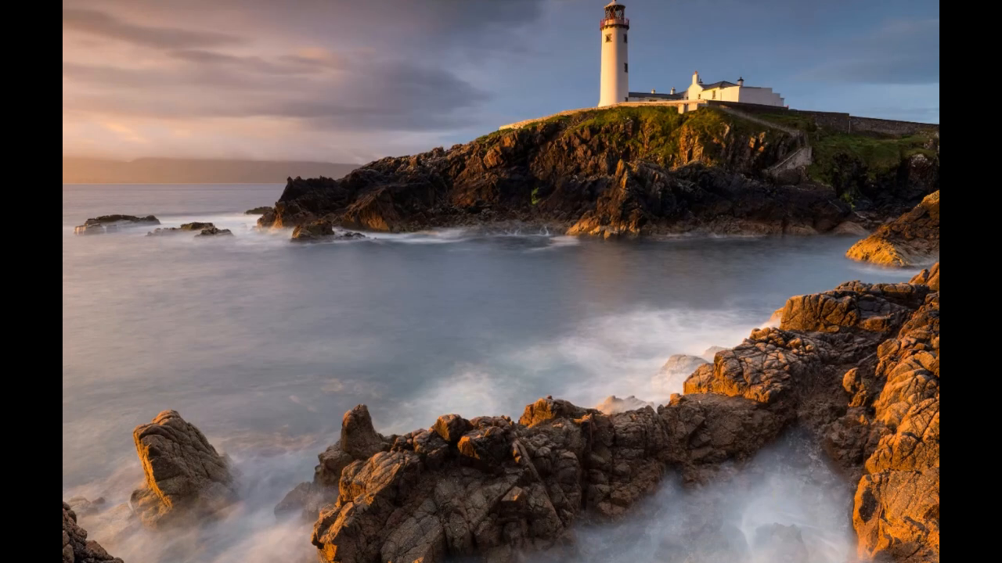
- Switch to Excel and examine the broker spreads and platforms on the Spreads 2023 sheet
key("alt+Tab")
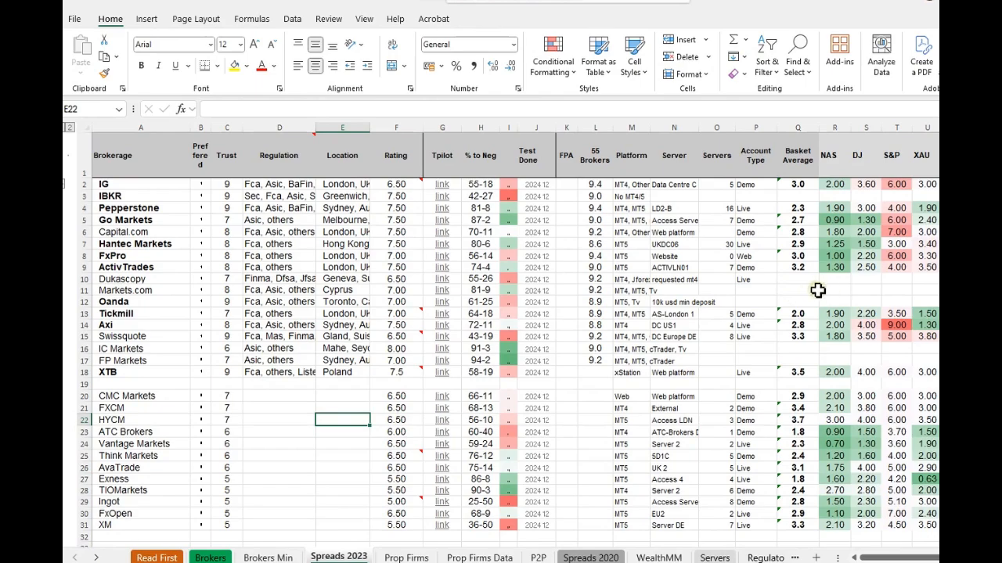
left_click_drag(755, 4, 600, 0)
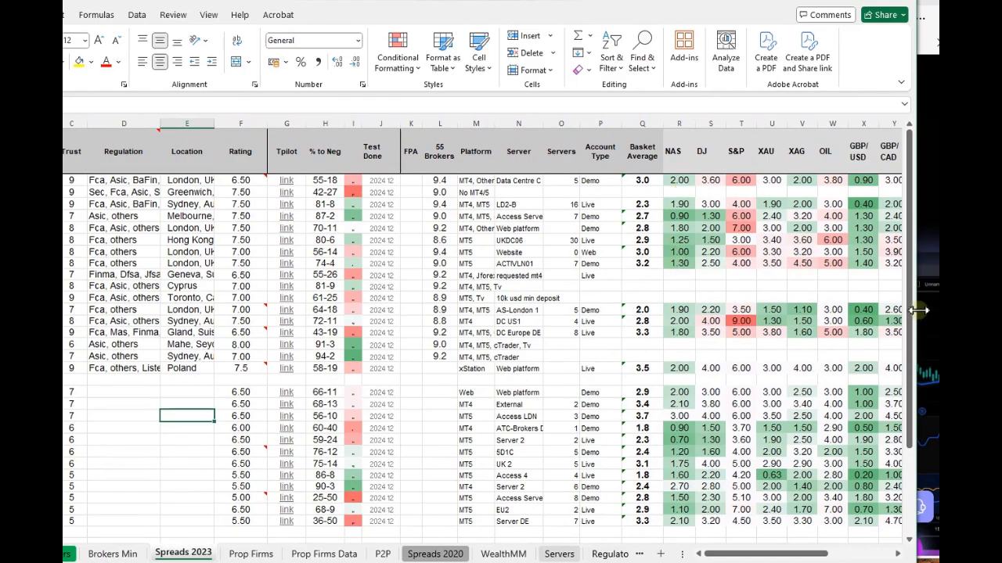
left_click_drag(926, 313, 985, 313)
left_click_drag(682, 2, 606, 3)
left_click_drag(911, 268, 939, 269)
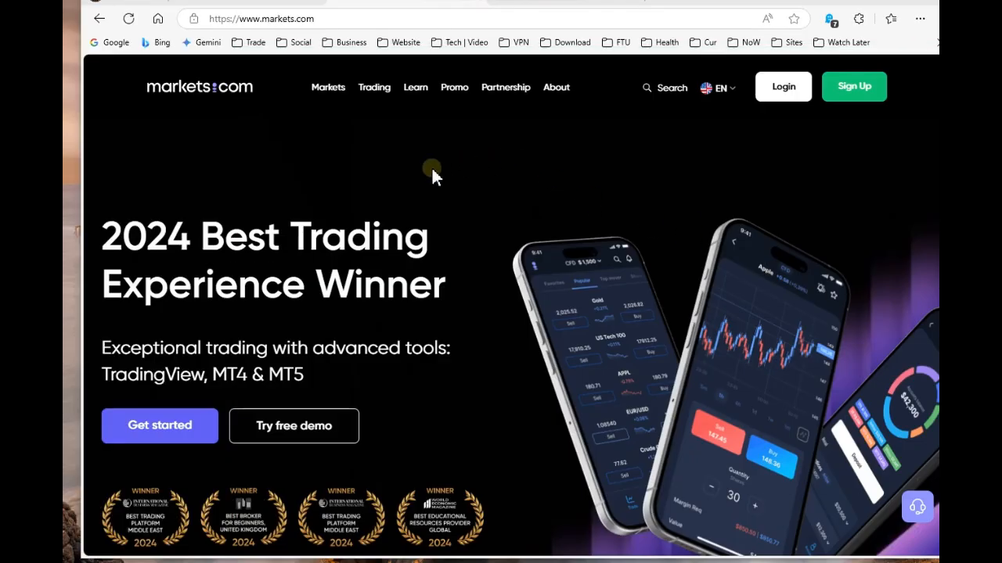
- Switch to the browser and download the MT5 installer from the markets.com MetaTrader 5 page
mouse_move(329, 93)
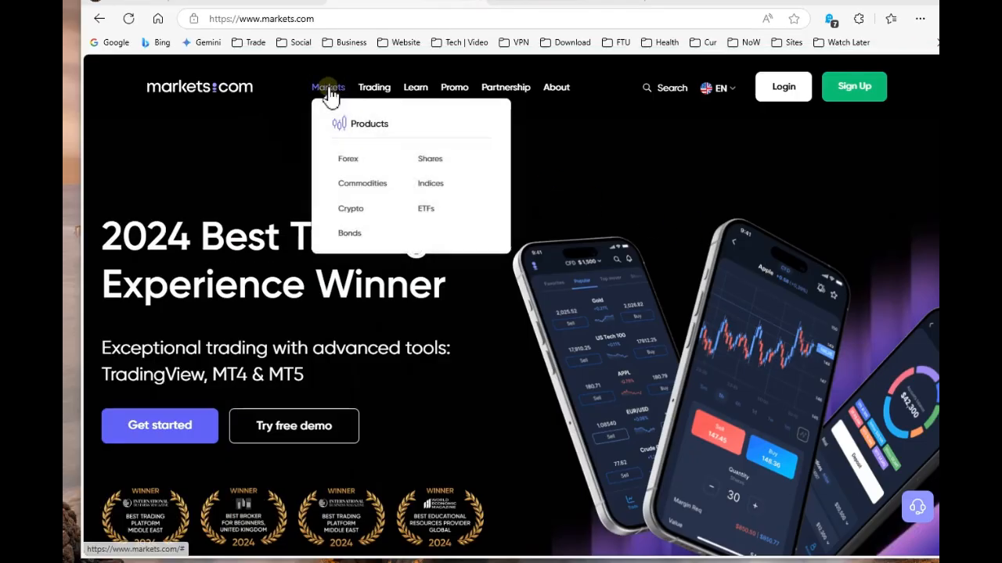
mouse_move(377, 93)
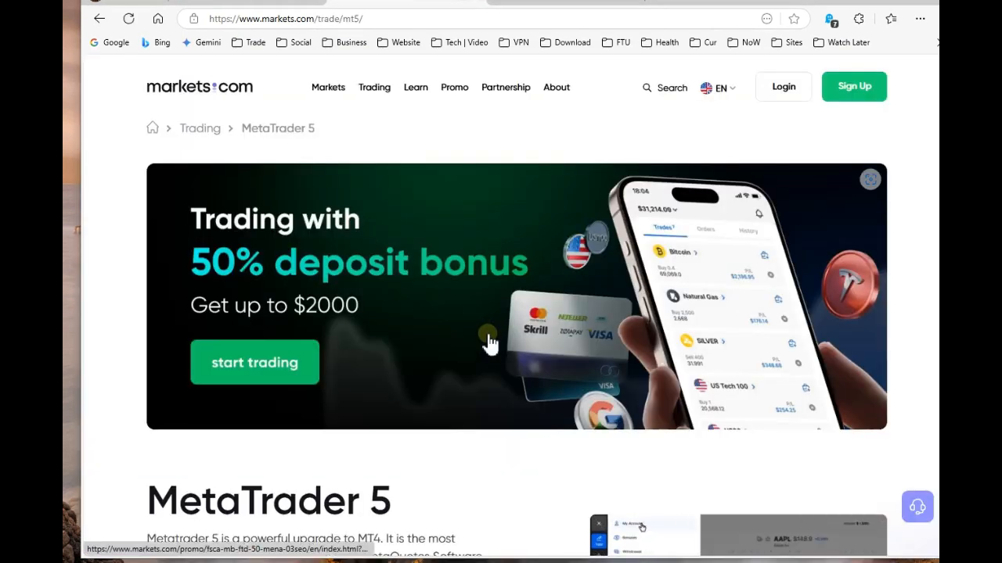
scroll(485, 342, "down", 3)
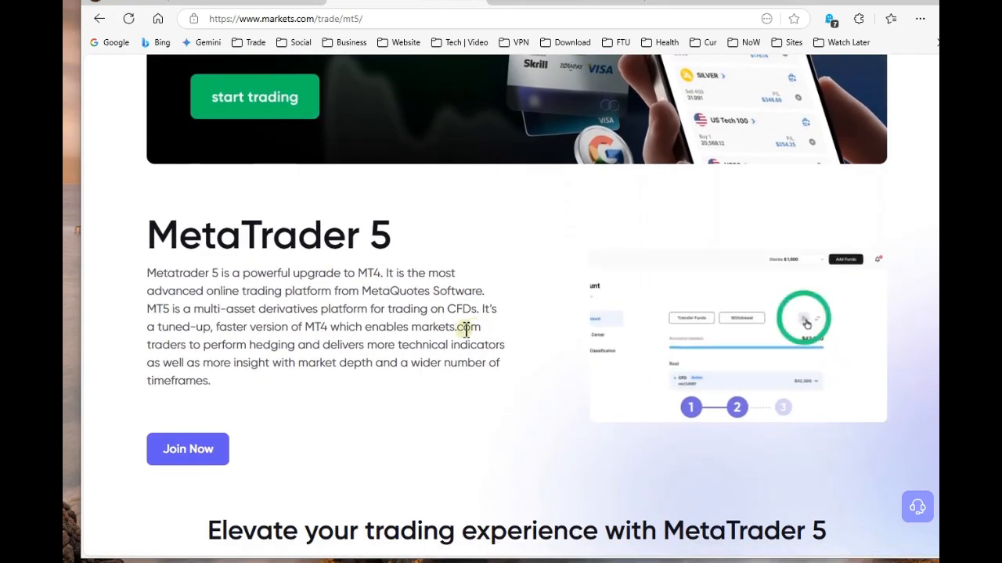
scroll(259, 418, "down", 2)
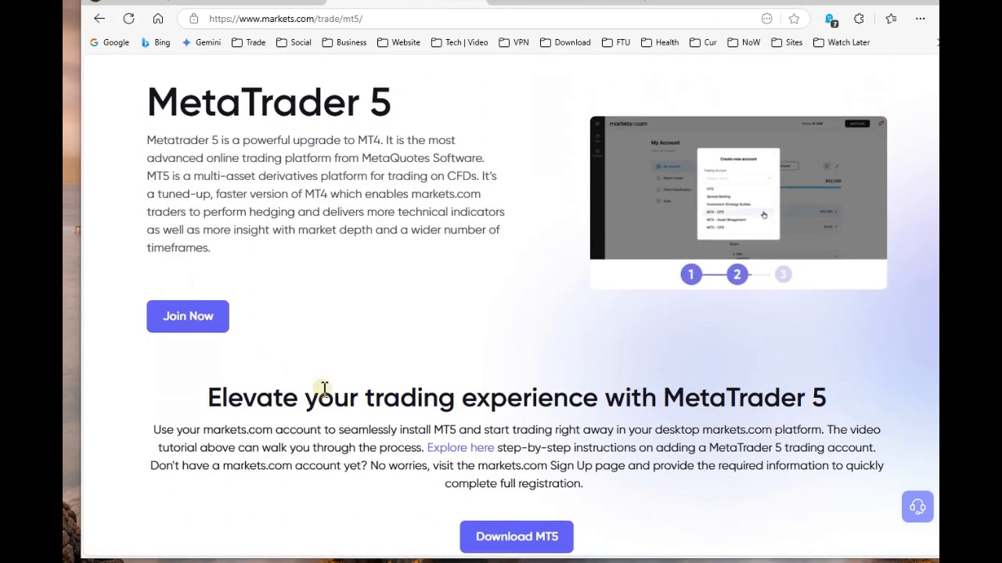
left_click(516, 537)
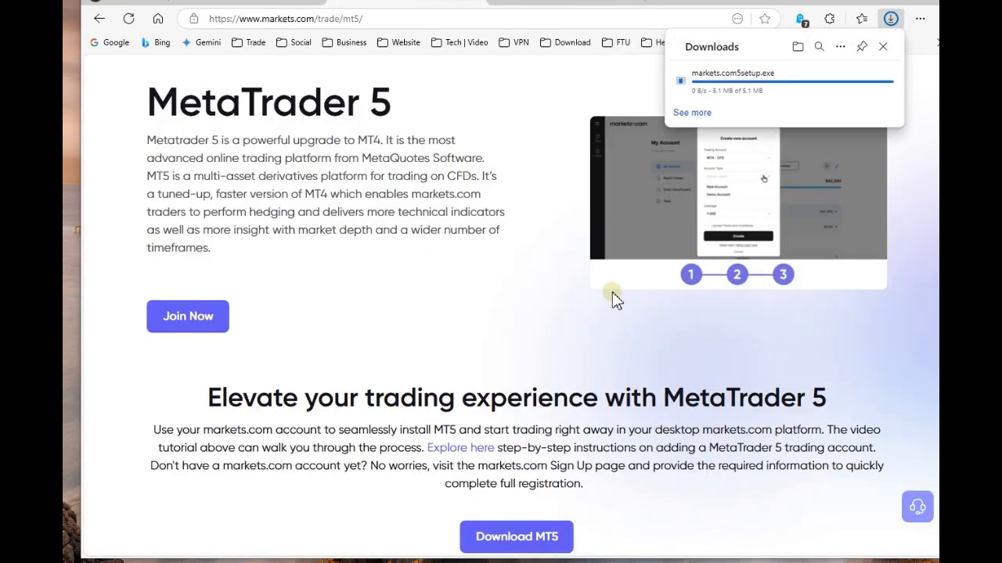
left_click(884, 1)
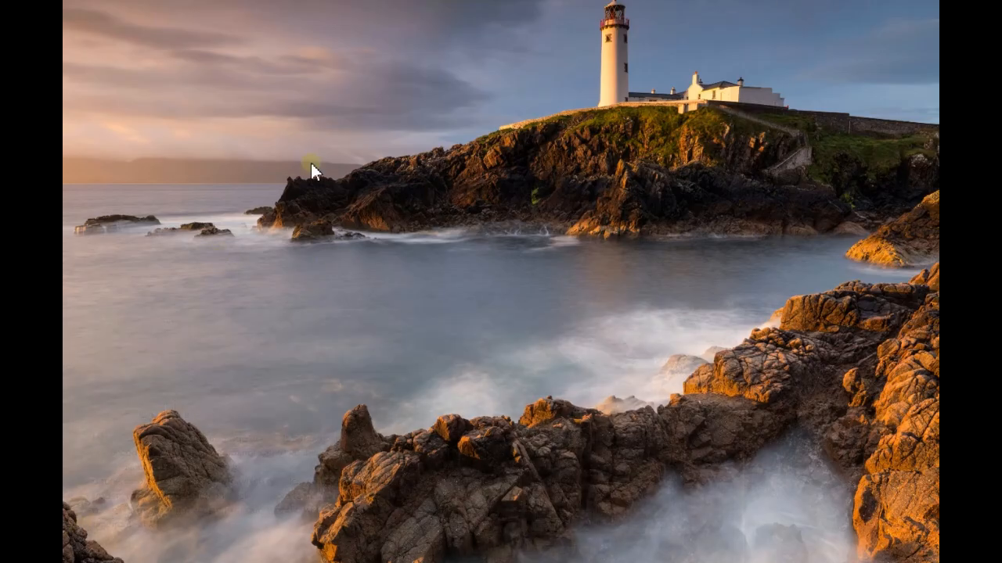
- Run the markets.com5setup installer from the Downloads folder and minimize the folder window
key("alt+Tab")
left_click(256, 216)
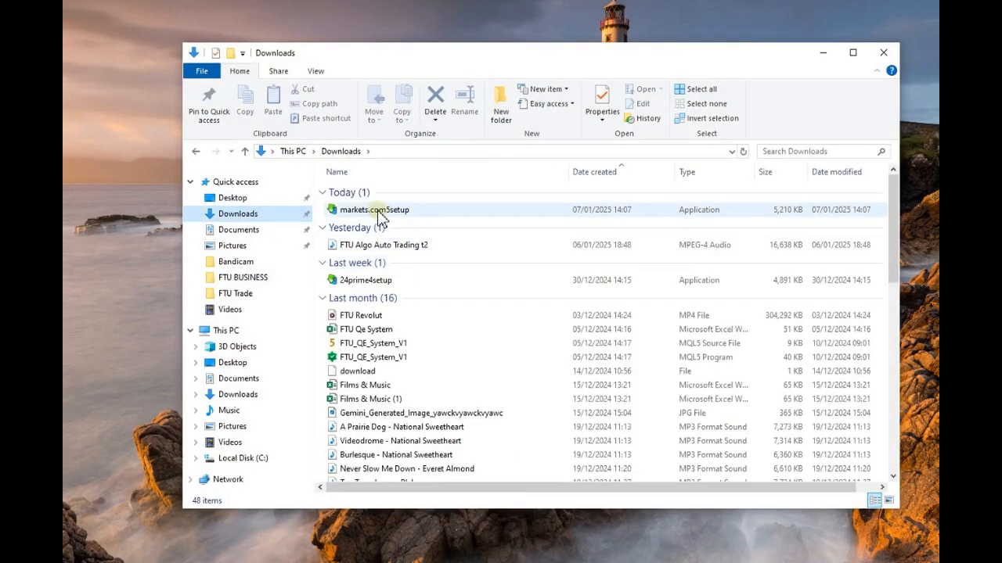
left_click(379, 213)
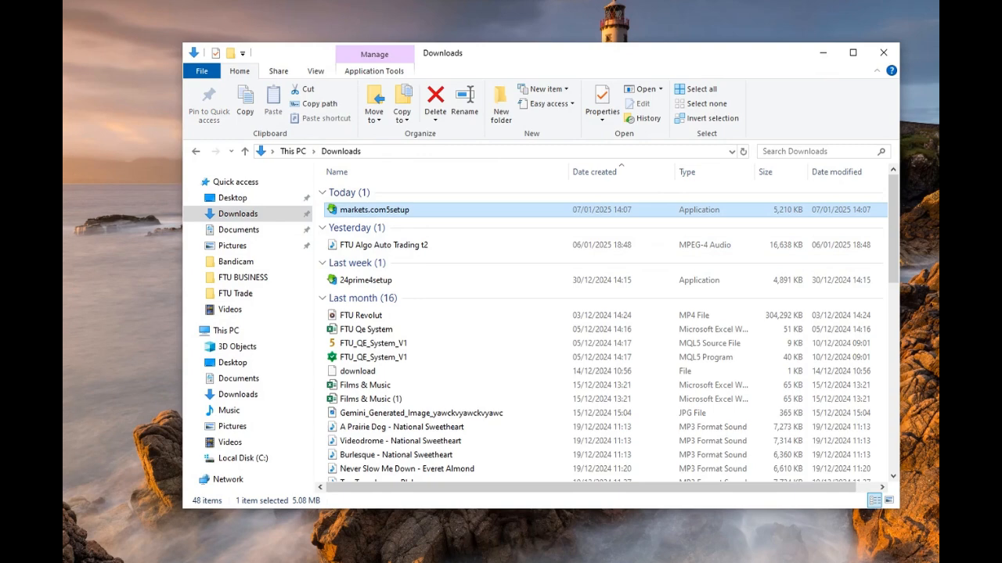
left_click(825, 53)
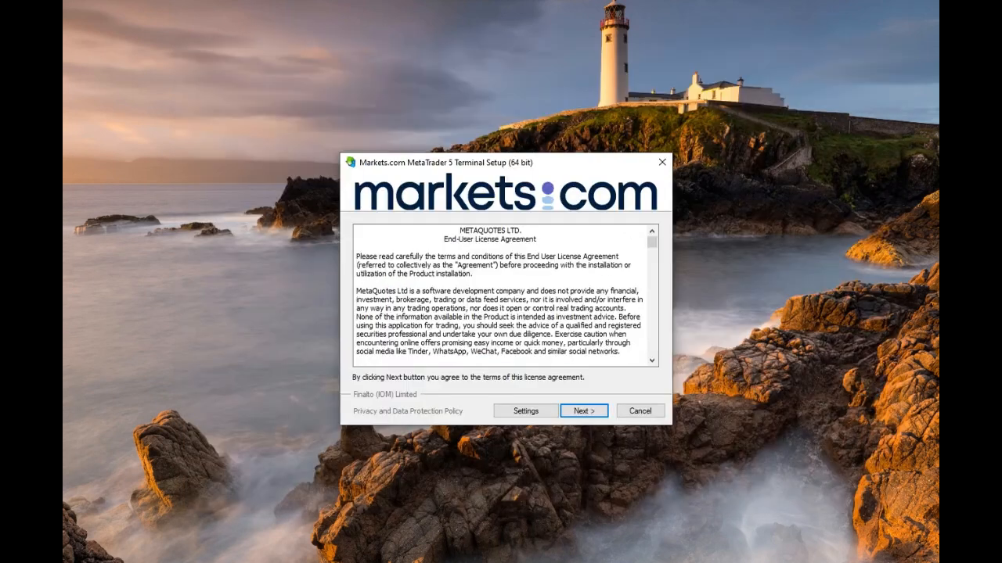
- Set the installation folder to a new folder named "MetaTrader 5 - Markets.com OS 01" inside Program Files (x86)
left_click(526, 419)
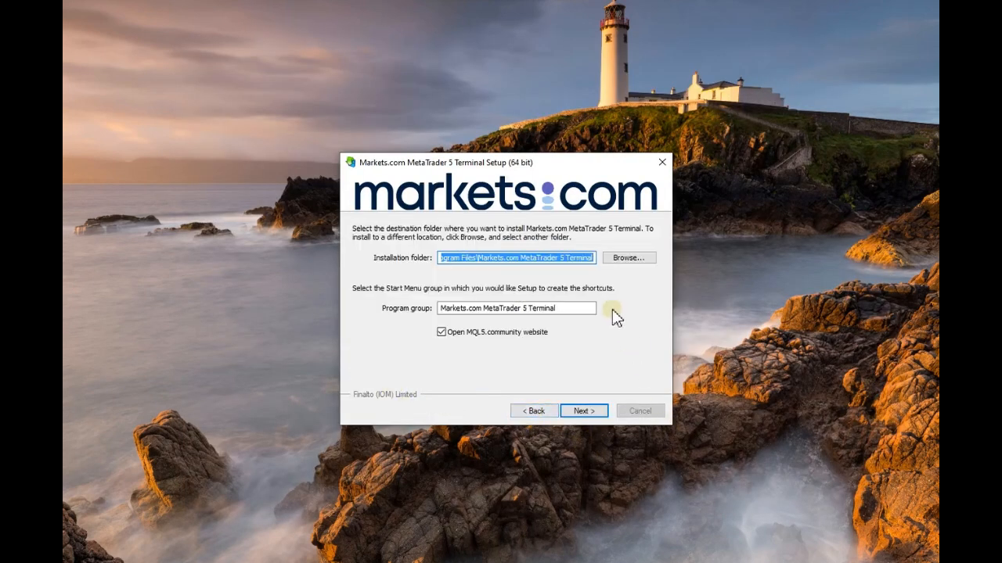
left_click(630, 259)
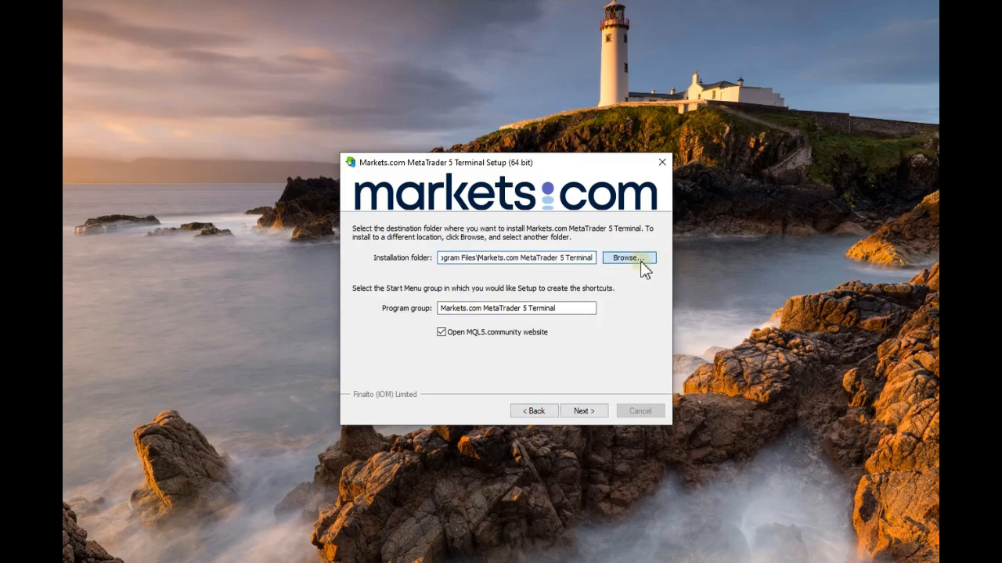
double_click(450, 354)
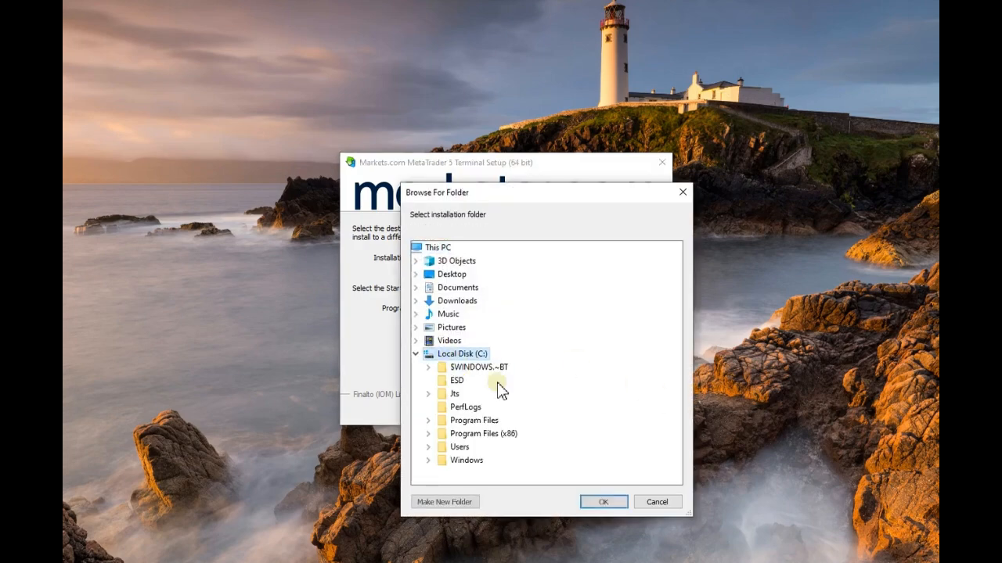
double_click(488, 435)
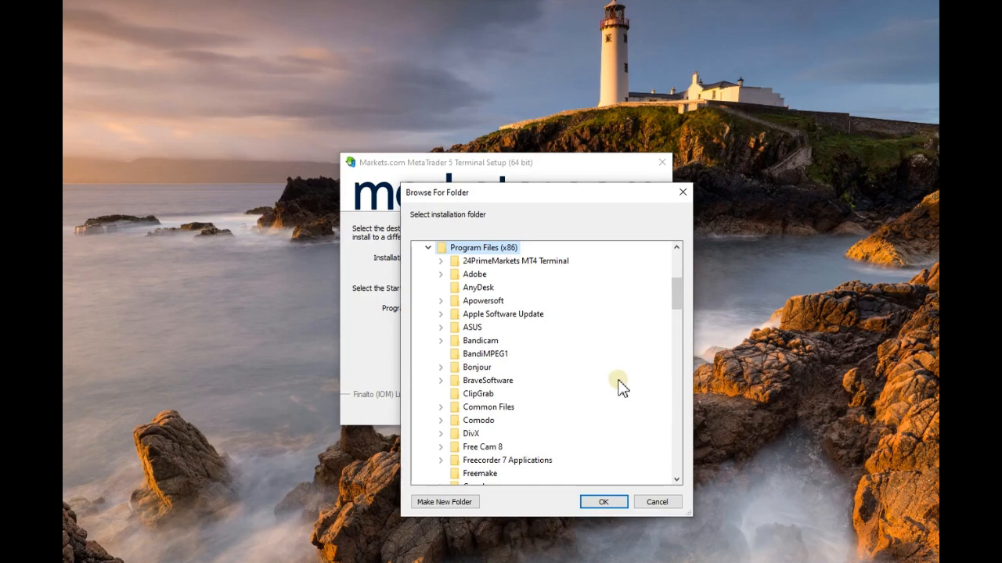
scroll(583, 392, "down", 5)
scroll(583, 392, "down", 15)
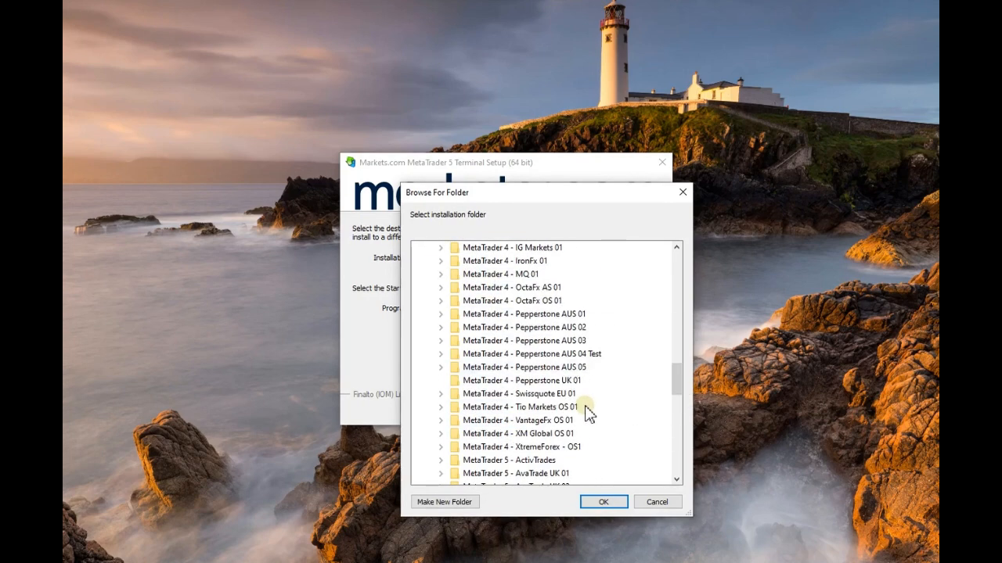
left_click(439, 503)
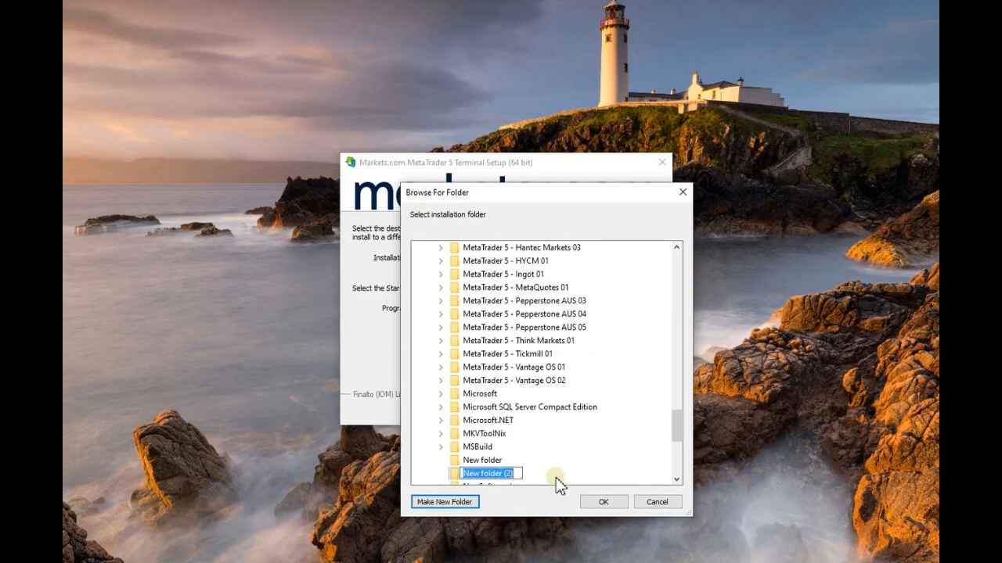
type("MetaTrader 5 - Markets.com OS 01")
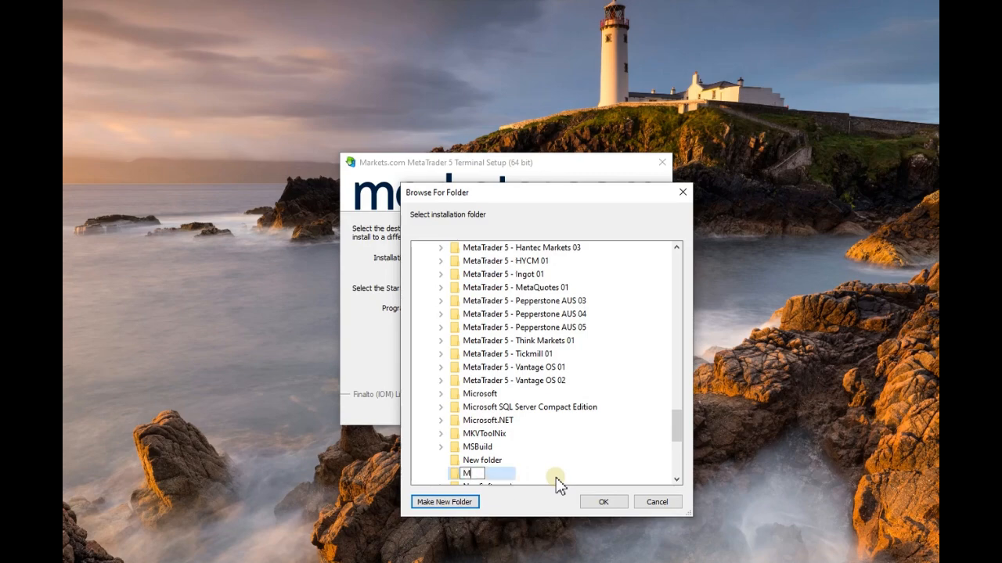
key("Return")
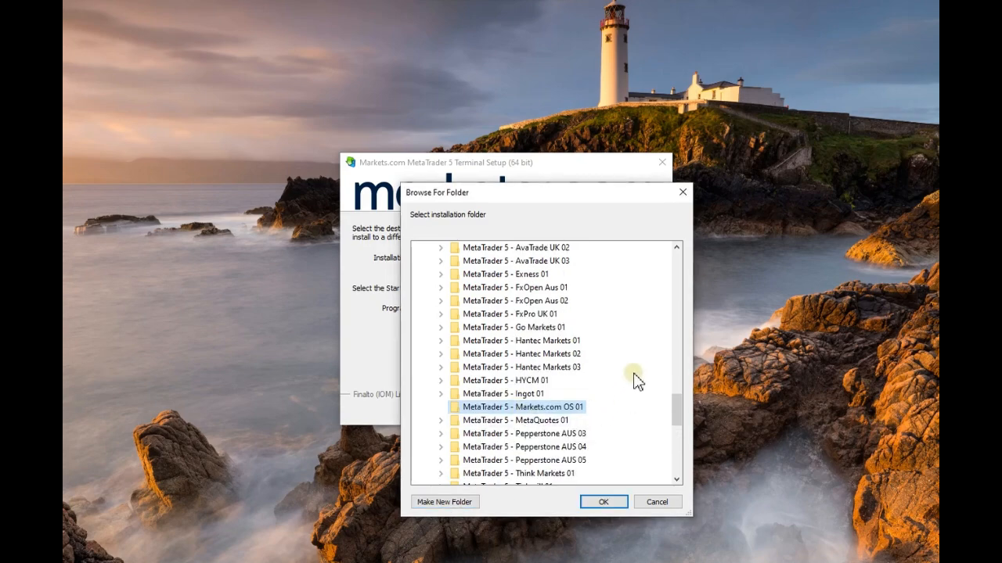
left_click(604, 505)
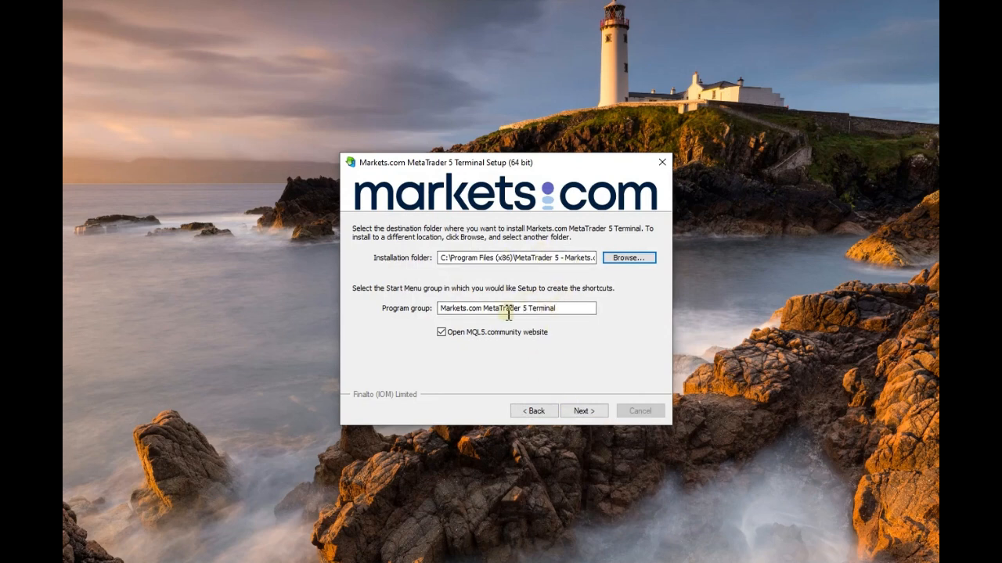
- Set the program group to "MetaTrader 5 - Markets.com OS 01", disable opening the MQL5.community website and complete the installation
left_click_drag(486, 307, 571, 306)
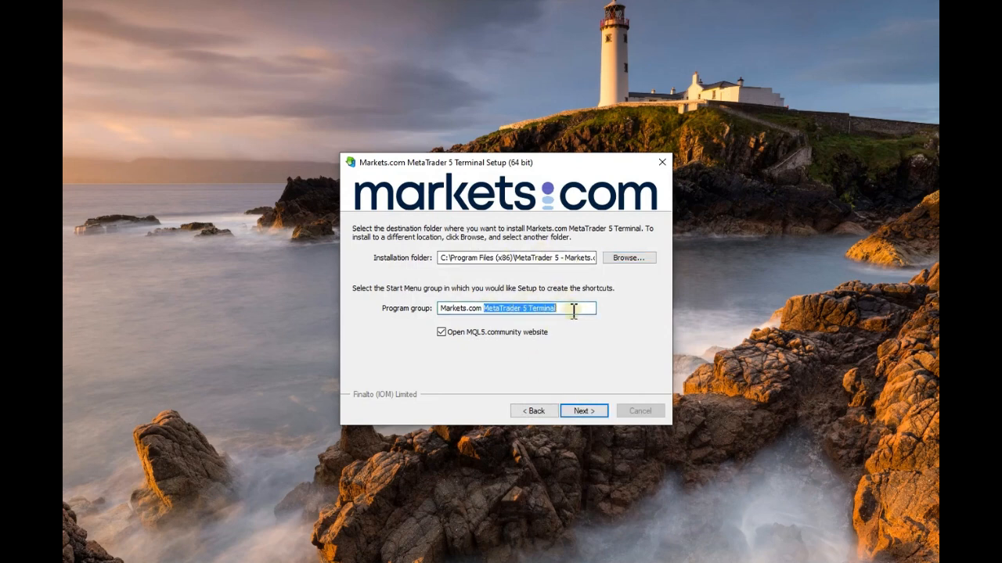
key("BackSpace")
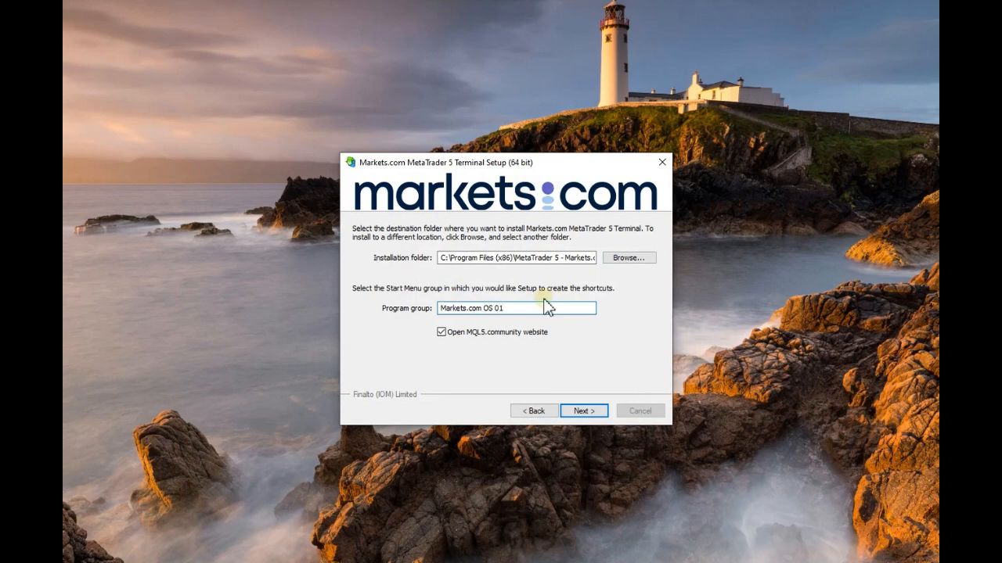
type("MetaTrader 5 Terminal")
left_click(519, 332)
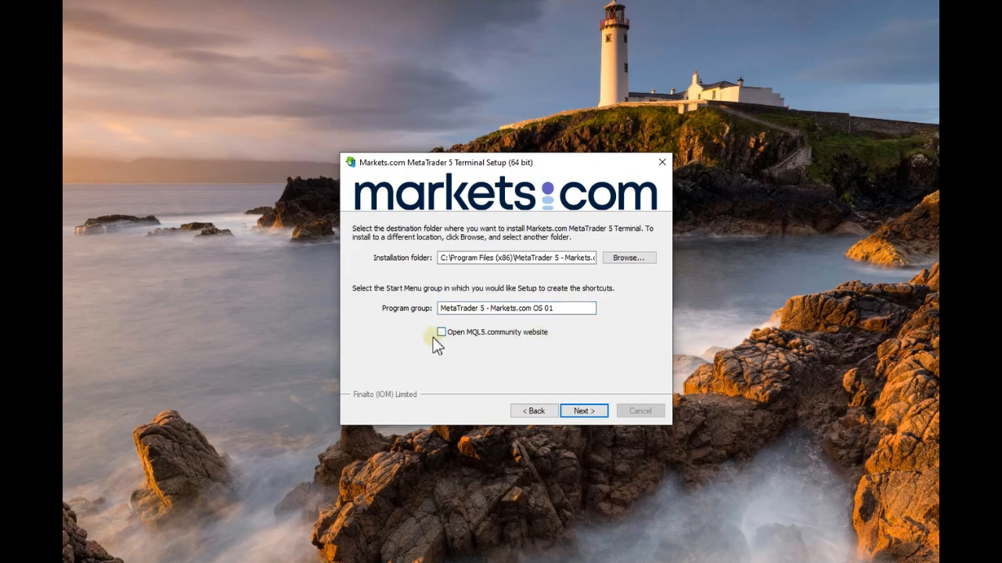
left_click(569, 413)
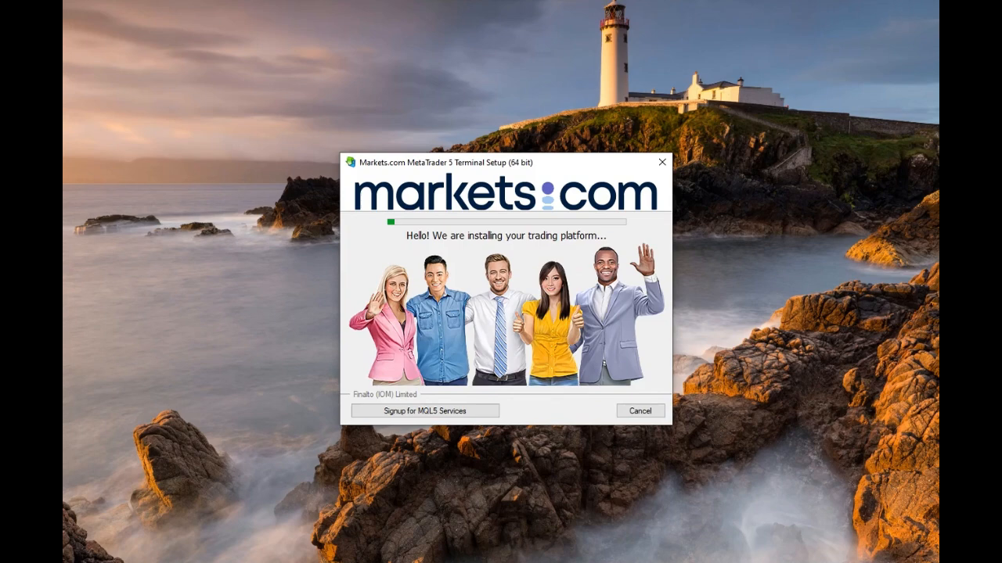
left_click(640, 412)
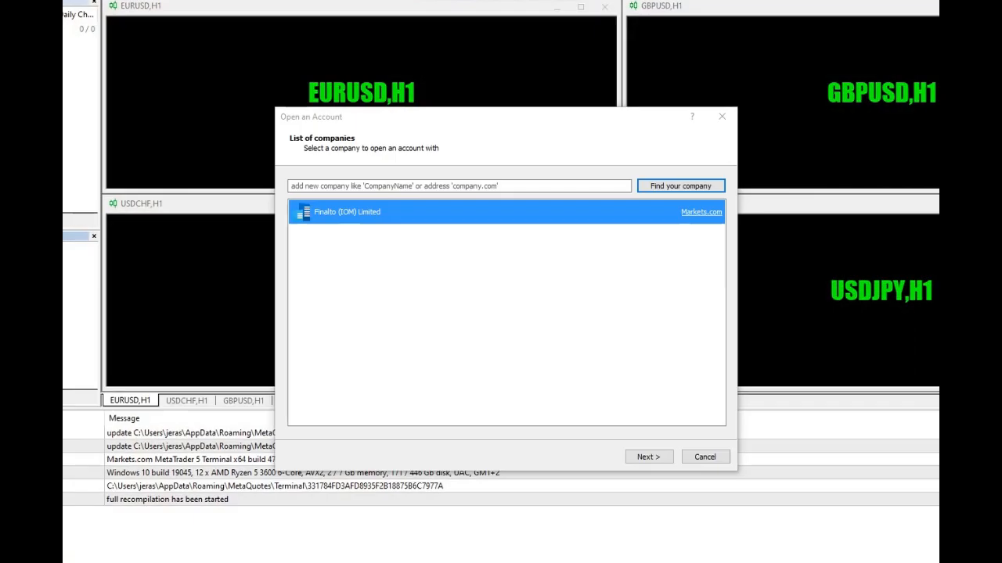
- Dismiss the Open an Account dialog and view the MQL5 login form without signing in
left_click(723, 117)
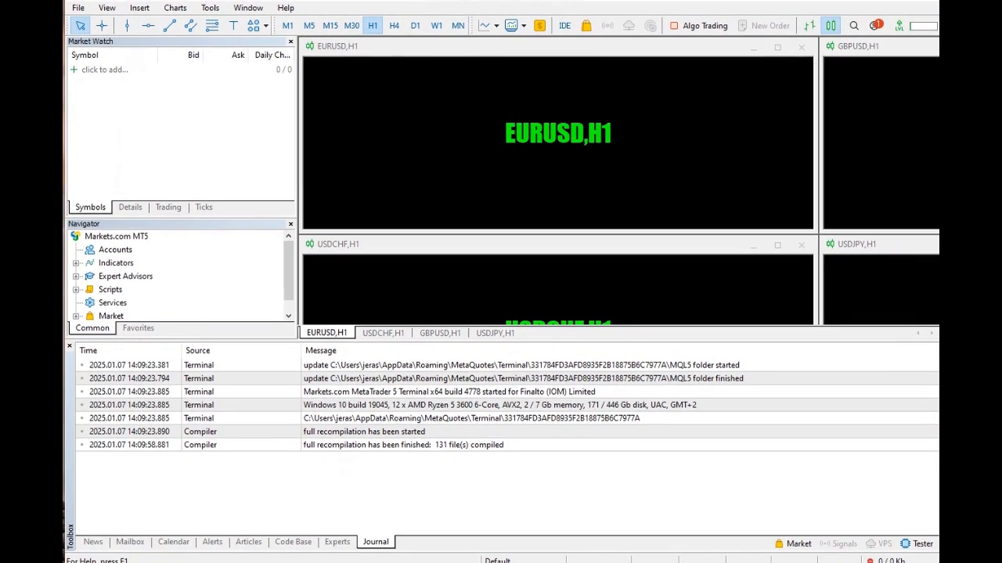
left_click(873, 26)
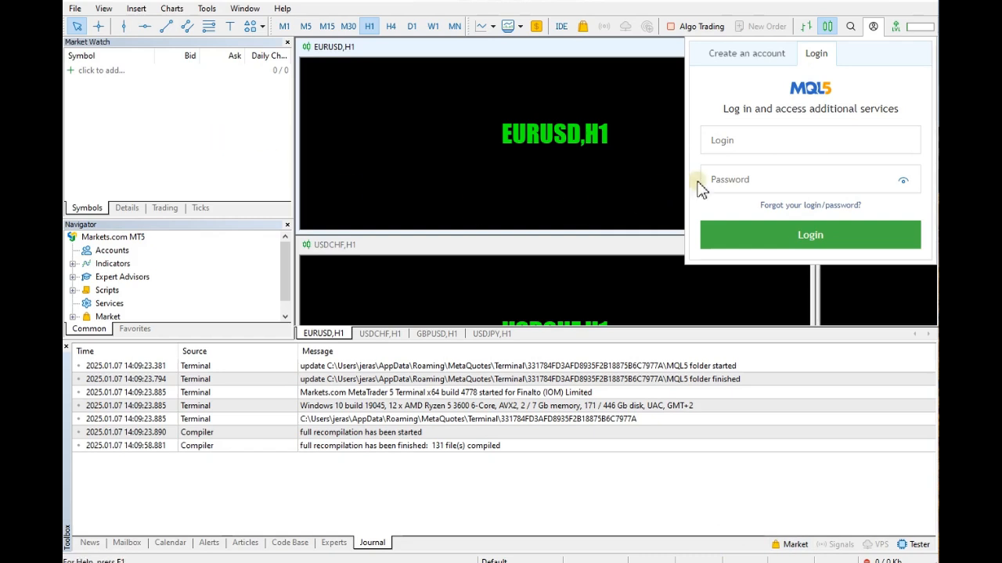
left_click(384, 167)
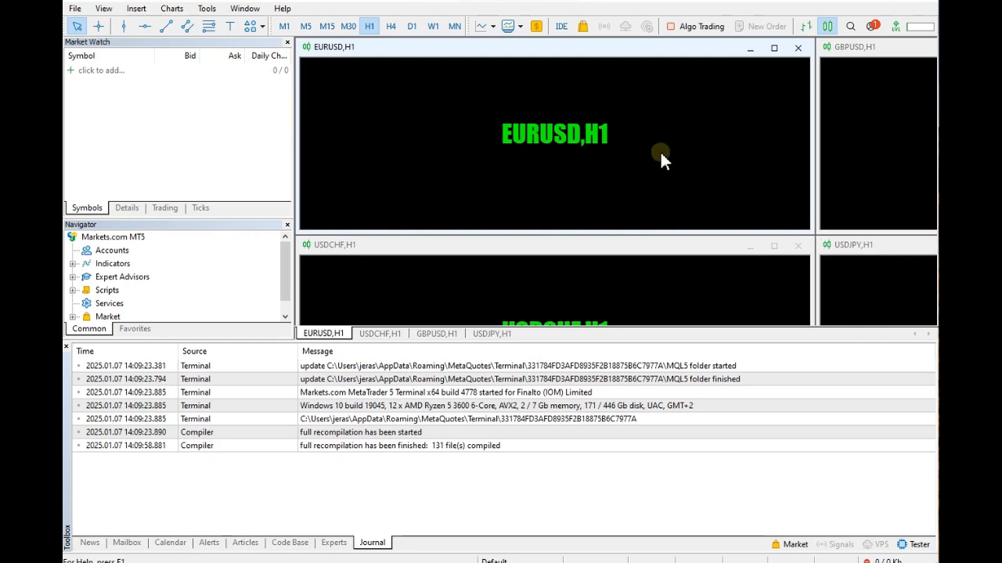
- Close all four default charts and shorten the terminal window from its lower edge
key("ctrl+F4")
key("ctrl+F4")
key("ctrl+F4")
key("ctrl+F4")
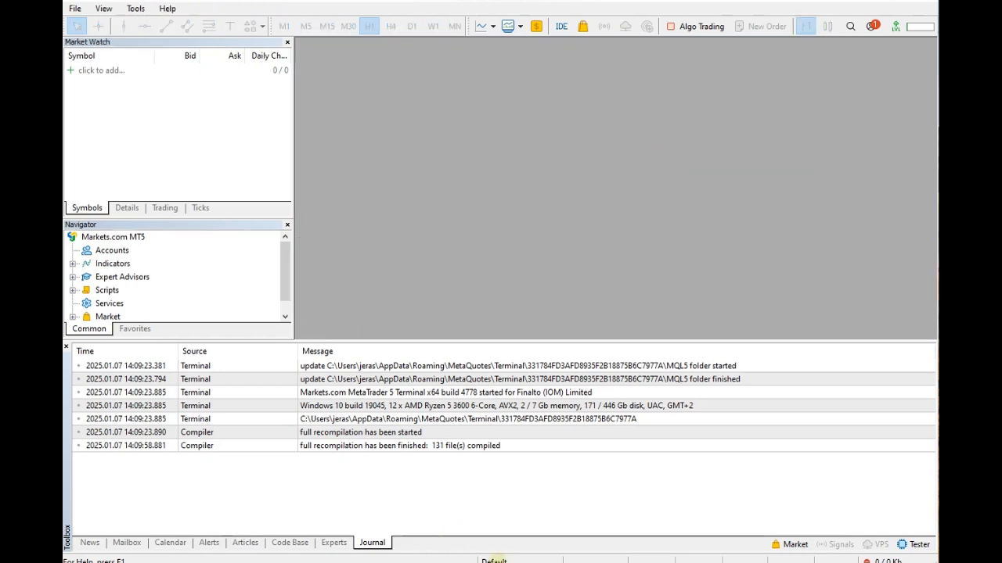
left_click_drag(496, 562, 494, 552)
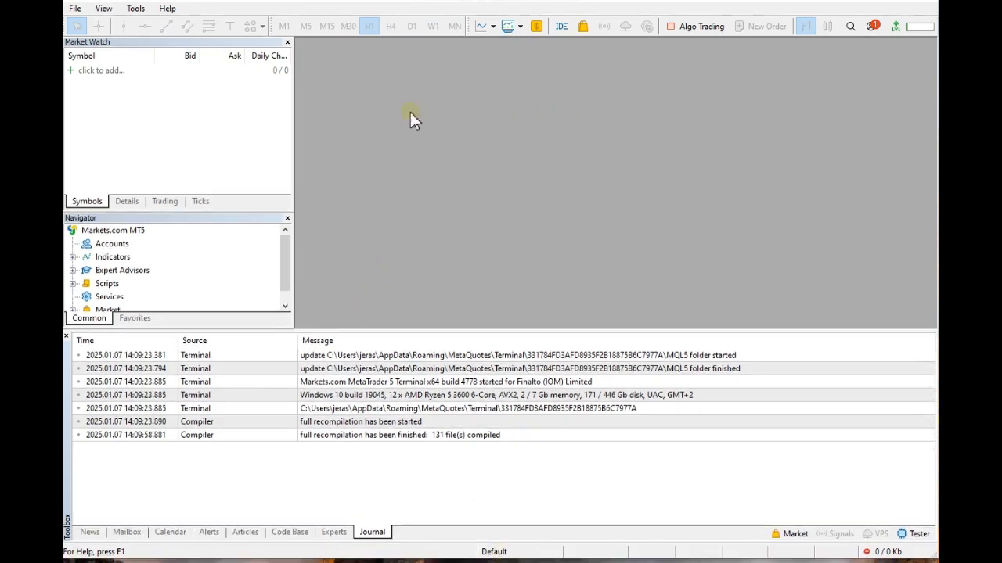
- Customize the line studies toolbar by removing the Equidistant Channel tool
right_click(75, 26)
left_click(117, 103)
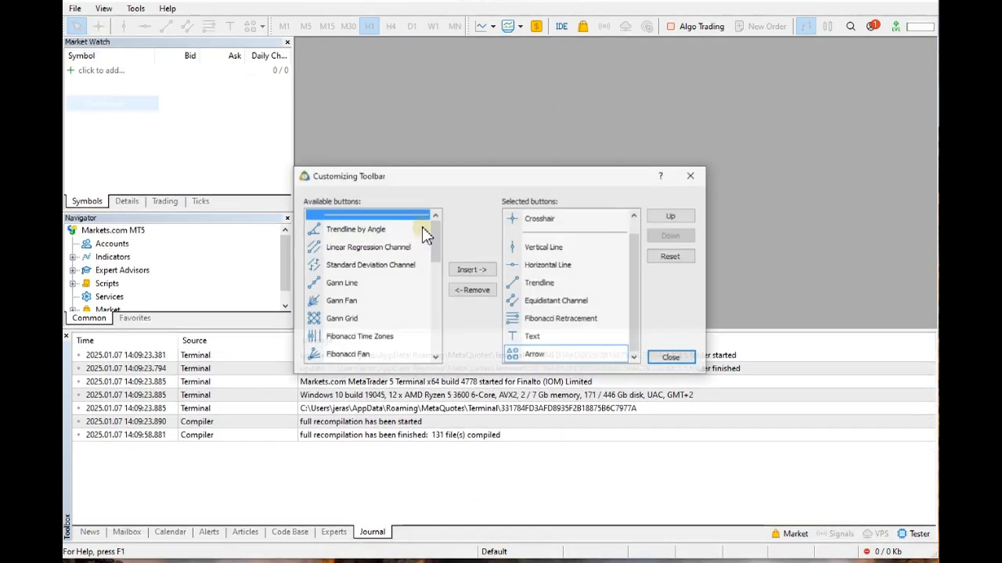
scroll(547, 259, "up", 1)
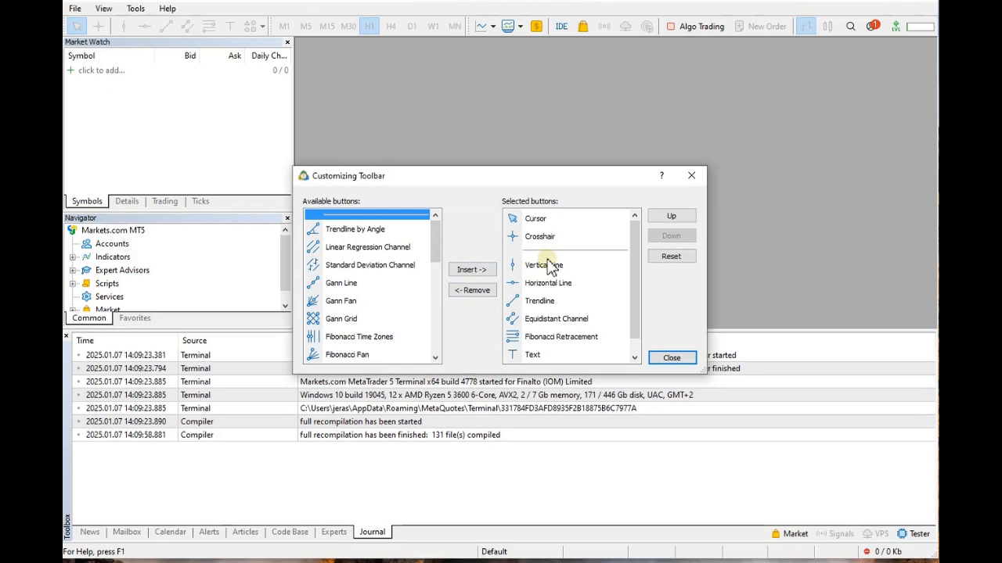
double_click(562, 321)
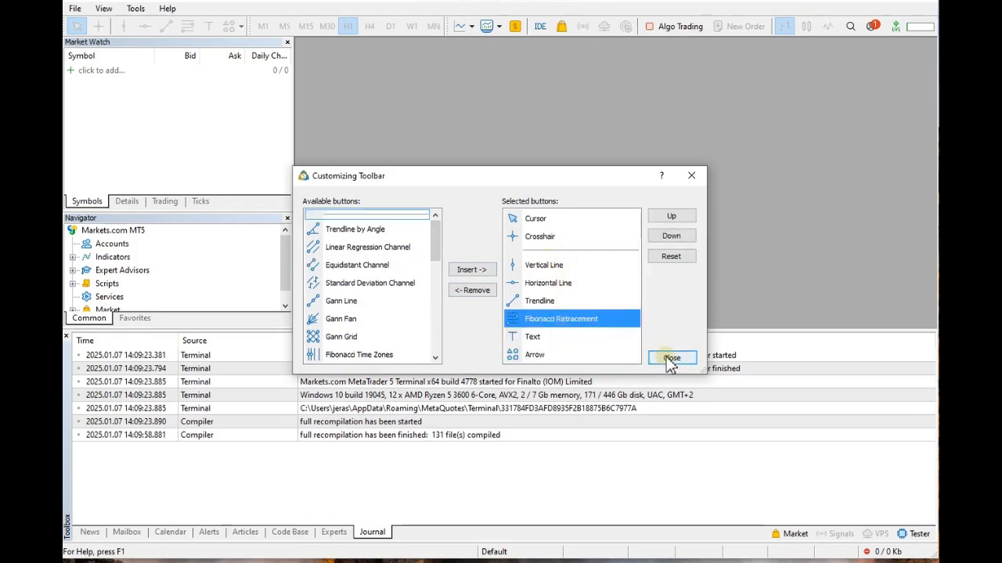
- Add Text label before Text and Arrowed Line before Trendline in the line studies toolbar, and finish customizing it
left_click(553, 338)
scroll(371, 319, "down", 5)
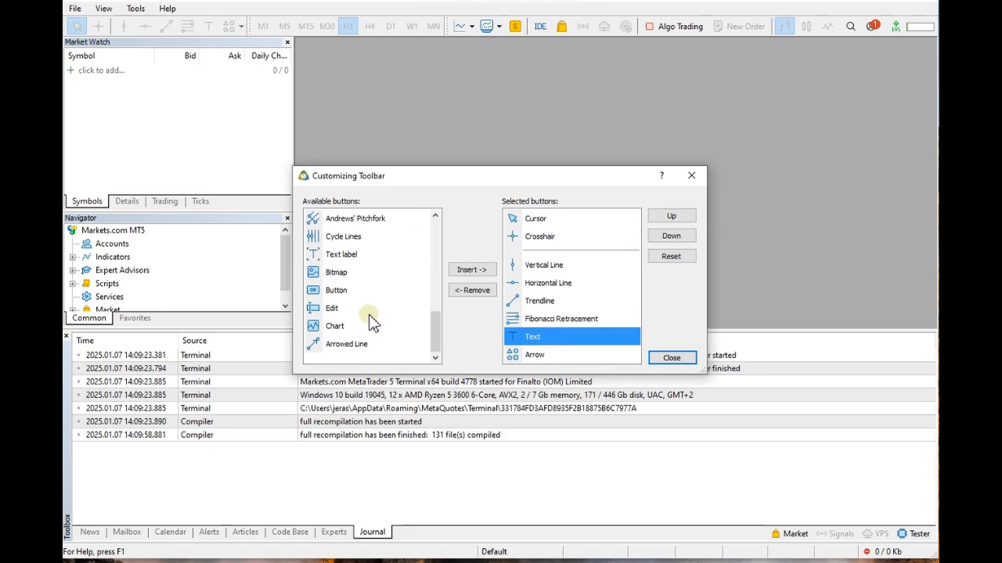
double_click(374, 255)
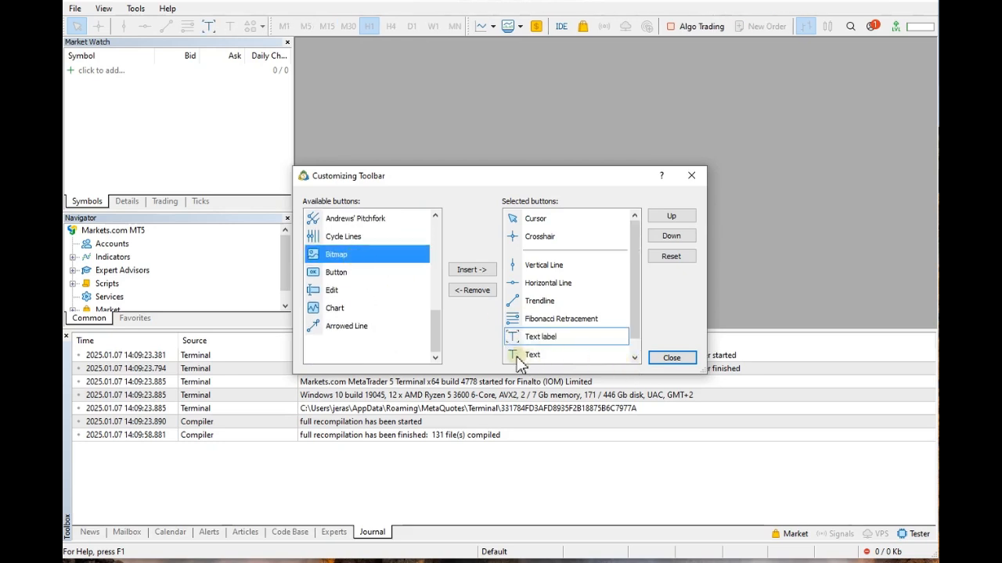
left_click(537, 302)
double_click(352, 327)
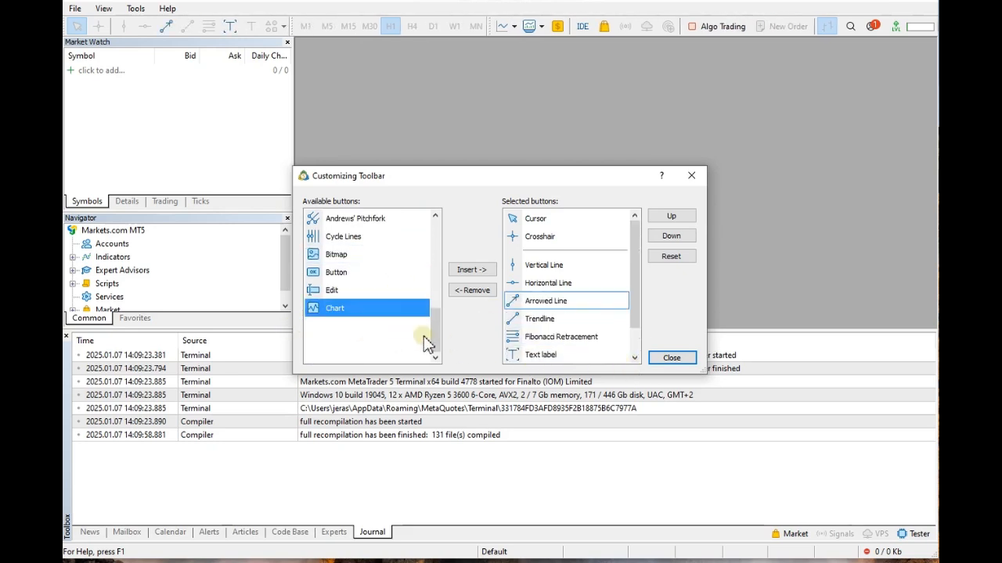
left_click(667, 359)
- Remove 1 Hour, Daily, Weekly and Monthly from the timeframes toolbar and add 3 Minutes and 4 Minutes after 1 Minute
left_click(289, 25)
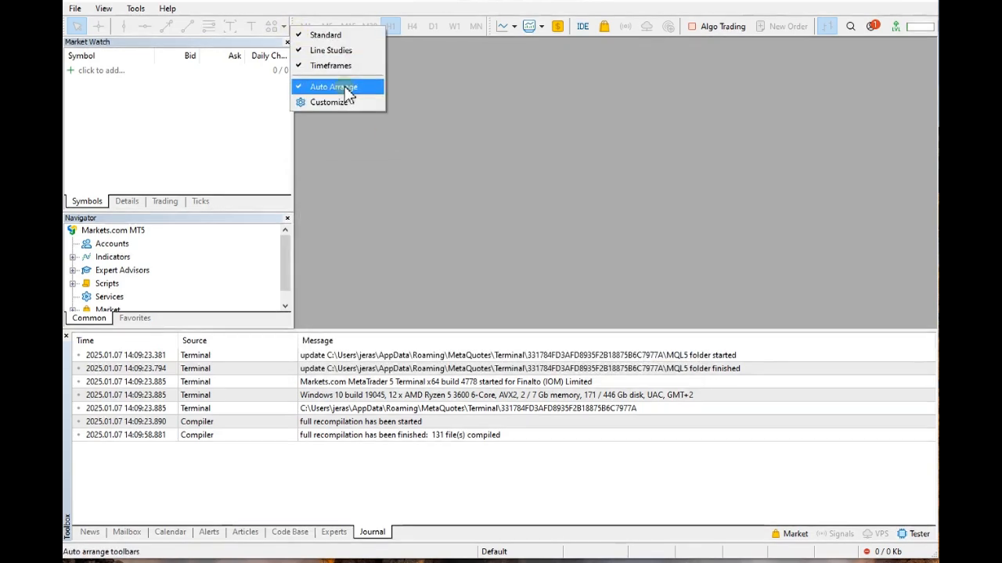
left_click(346, 102)
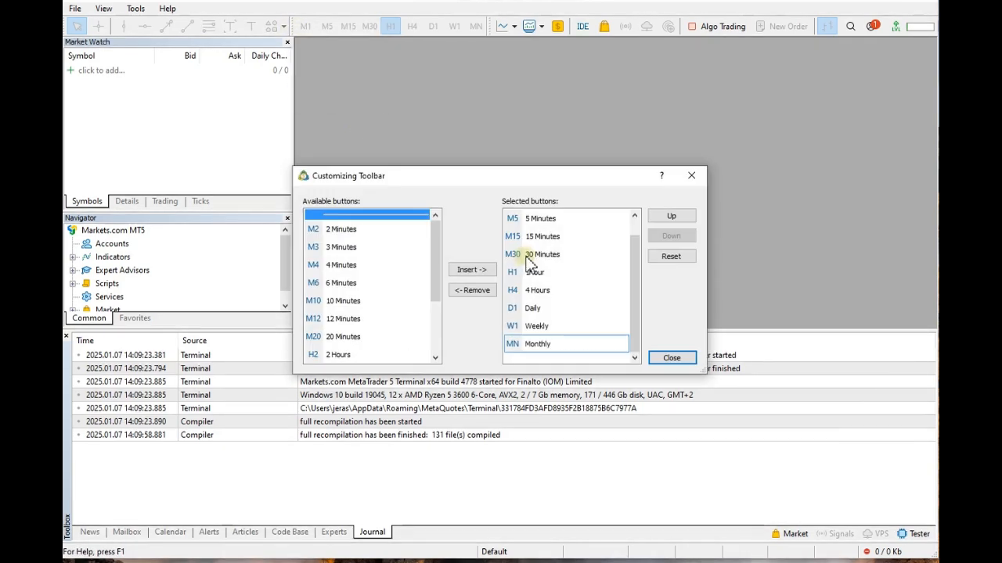
double_click(555, 306)
double_click(551, 326)
double_click(550, 327)
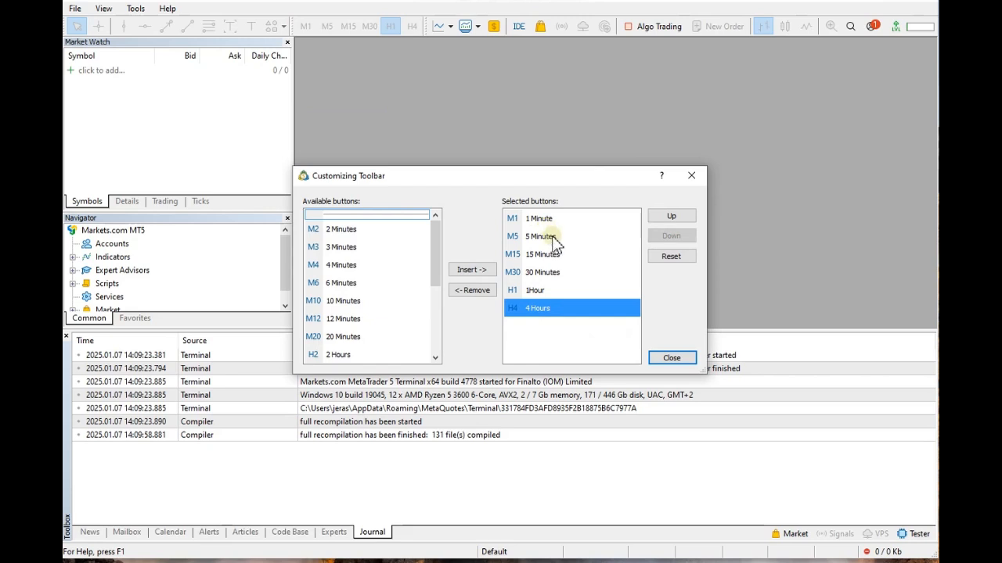
double_click(547, 283)
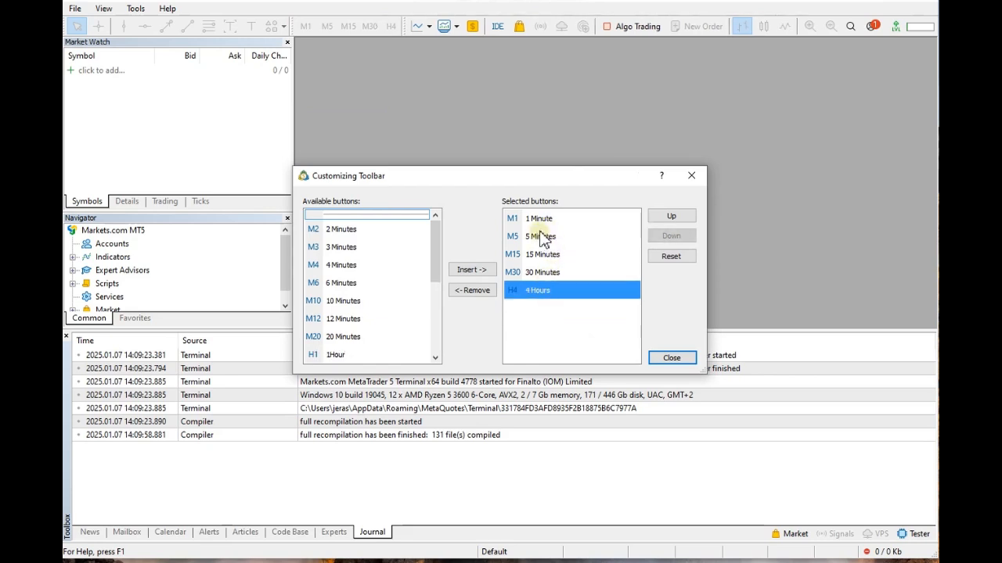
key("Return")
- Remove MetaEditor, MQL5 Market, MQL5 Signals, MQL5 Virtual Hosting, Register as Signal, Symbols and New Chart from the standard toolbar
right_click(452, 29)
left_click(480, 105)
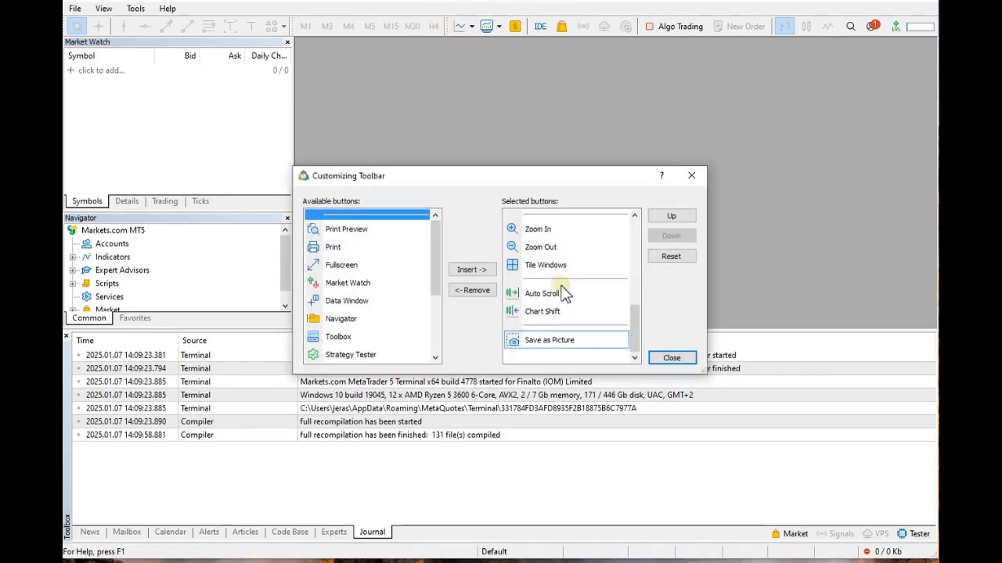
scroll(564, 294, "up", 5)
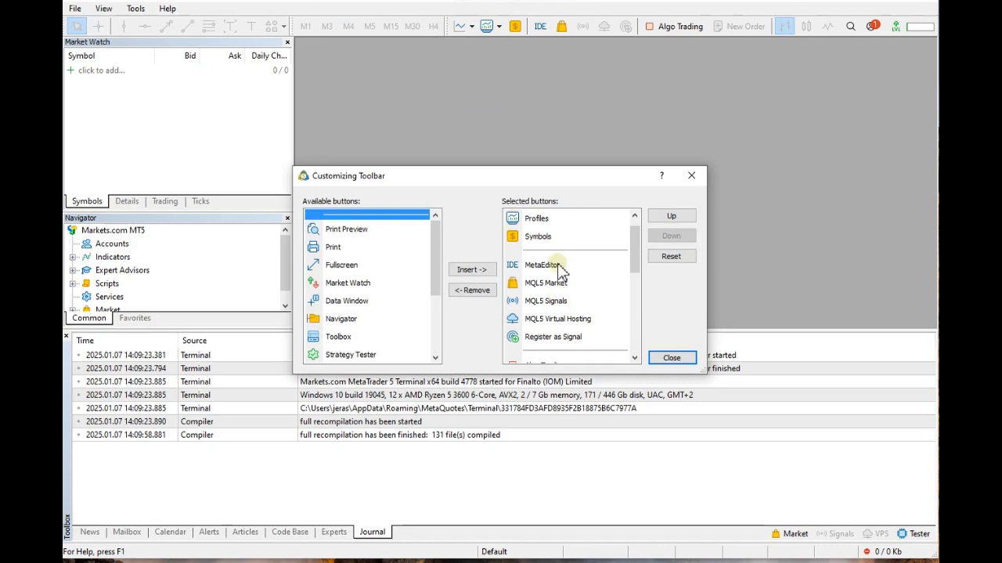
double_click(560, 266)
double_click(564, 268)
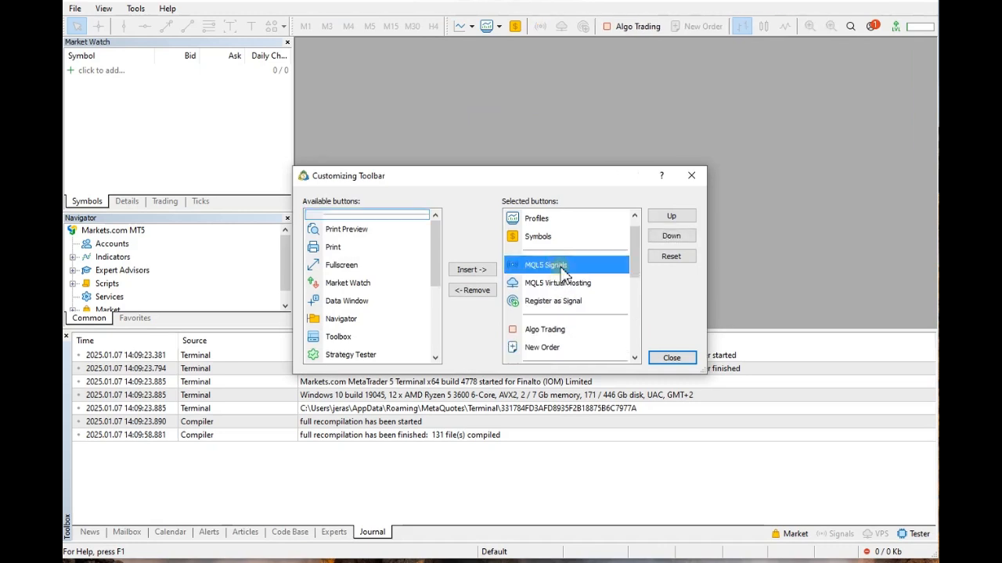
double_click(564, 267)
double_click(563, 267)
double_click(564, 268)
scroll(552, 270, "up", 1)
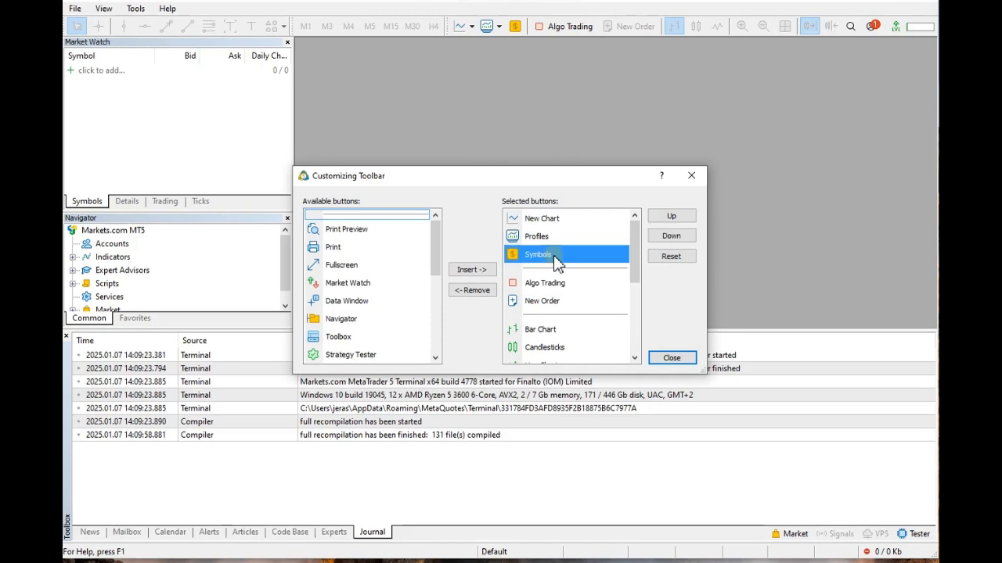
double_click(553, 255)
double_click(553, 218)
- Put Algo Trading and a separator ahead of Profiles, and remove Bar Chart, Candlesticks, Line Chart and Save as Picture from the standard toolbar
mouse_move(555, 246)
left_mouse_down()
mouse_move(554, 218)
mouse_move(554, 228)
left_mouse_up()
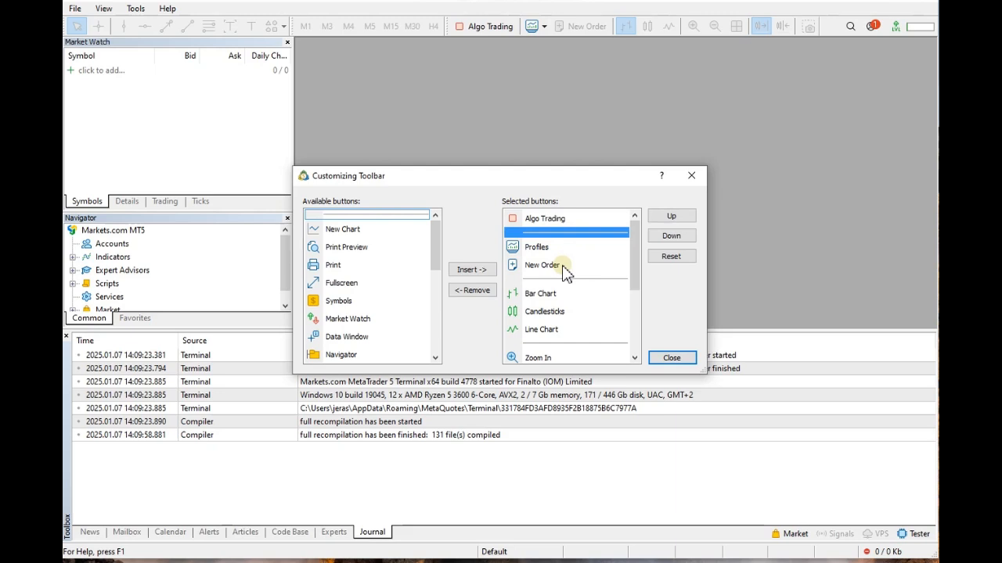
double_click(567, 294)
double_click(567, 295)
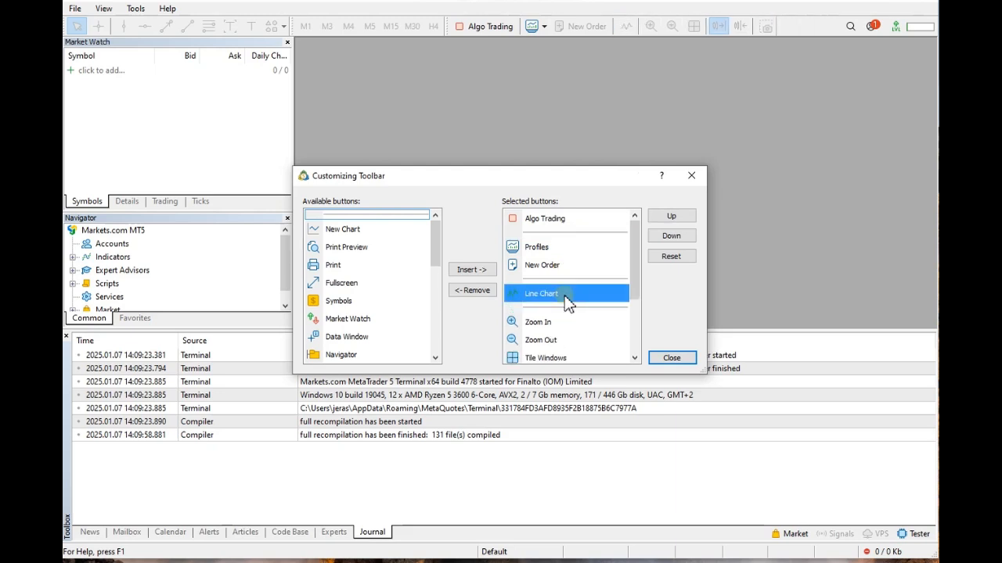
double_click(567, 295)
scroll(565, 345, "down", 2)
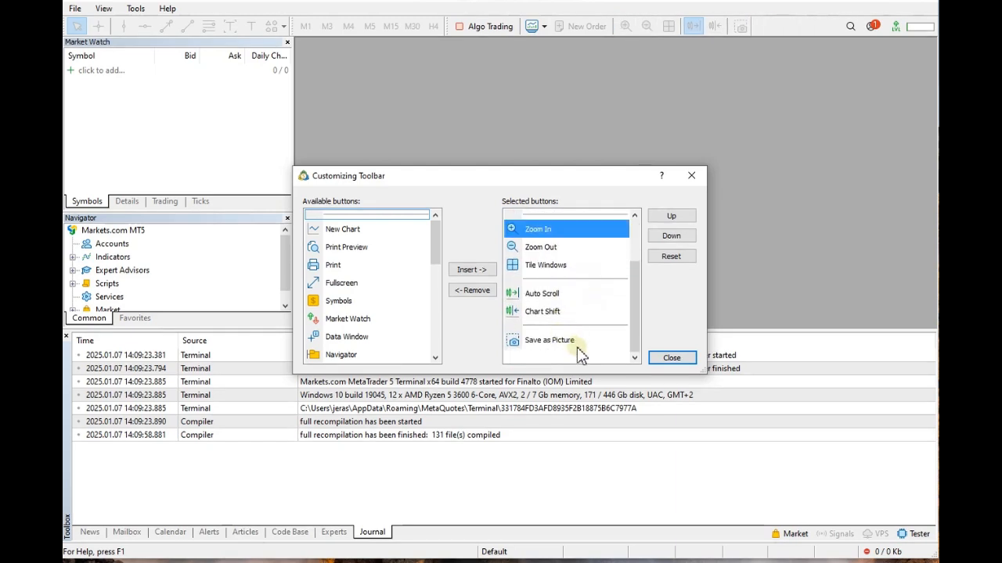
double_click(567, 341)
- Add Templates, Toolbox, Navigator and Market Watch in that order before Profiles in the standard toolbar, and finish customizing it
double_click(352, 319)
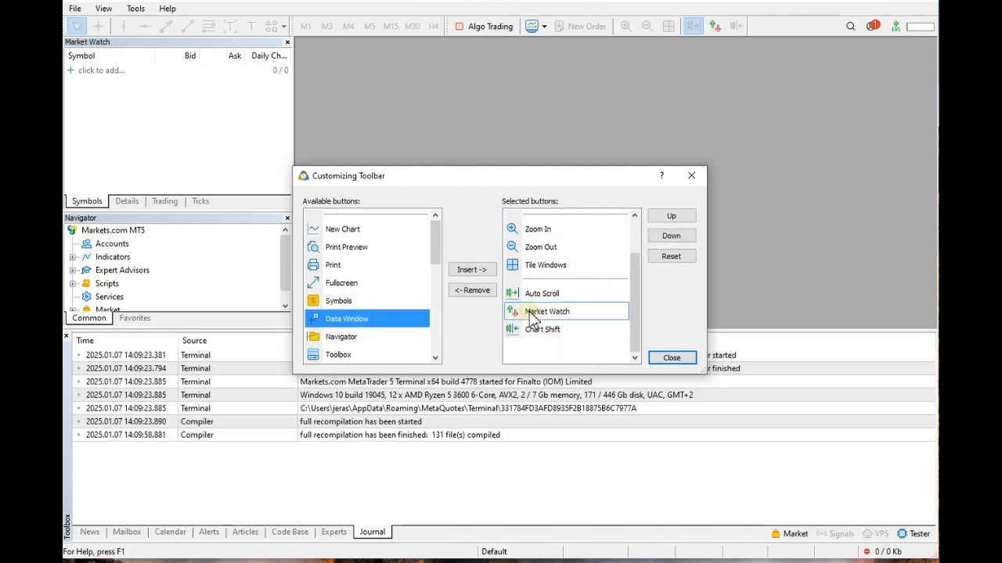
left_click_drag(532, 312, 560, 252)
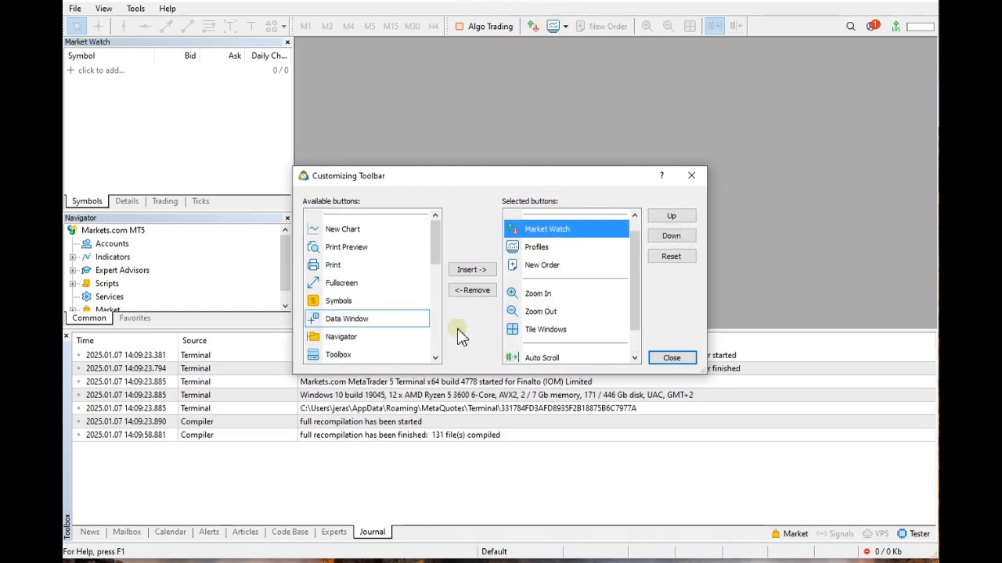
left_click(357, 326)
double_click(353, 338)
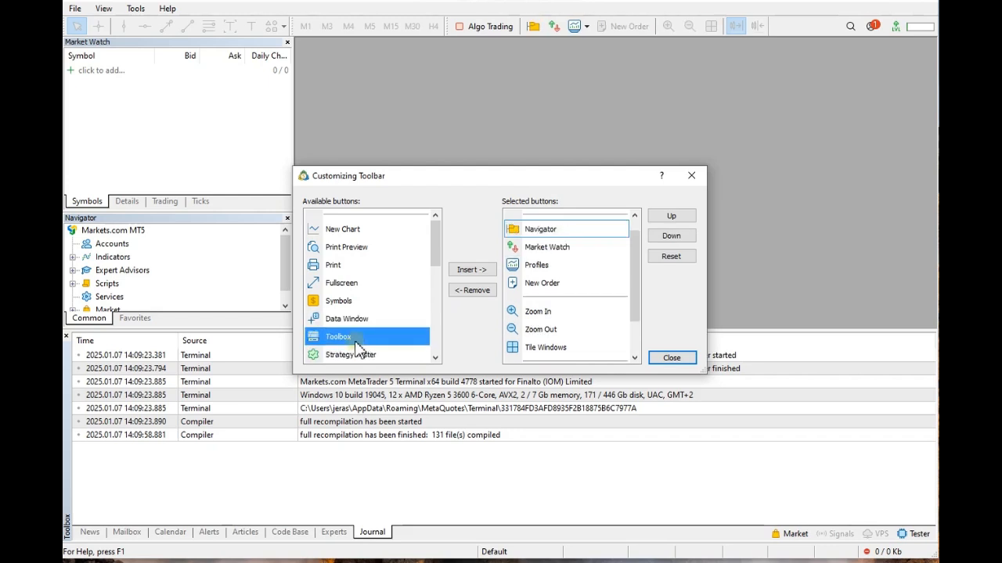
double_click(349, 342)
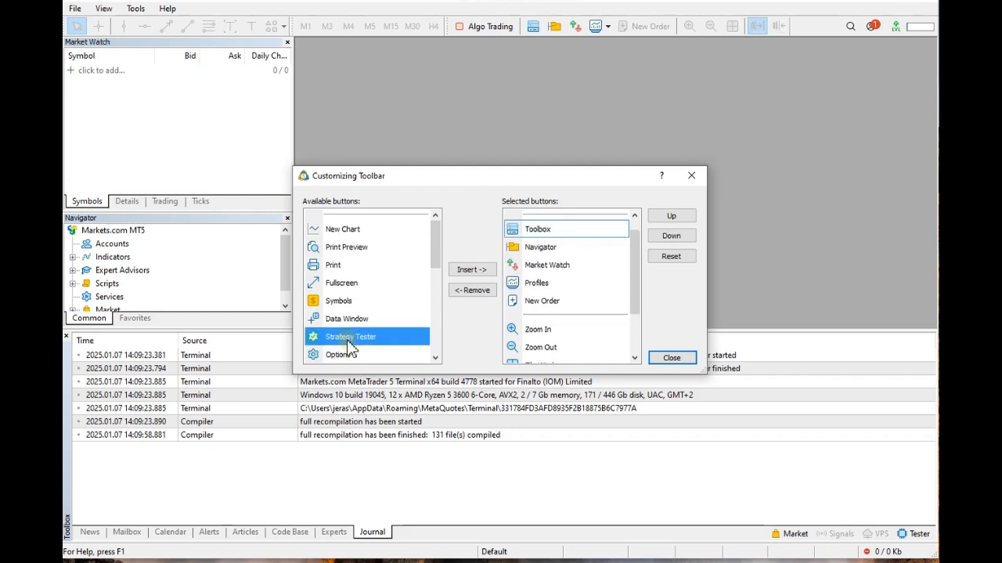
scroll(352, 320, "down", 4)
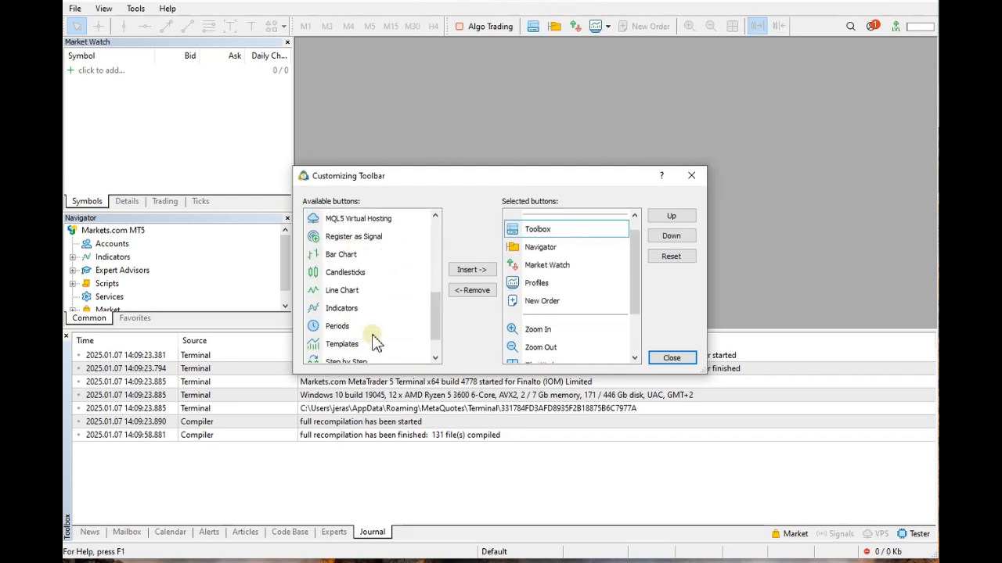
double_click(352, 311)
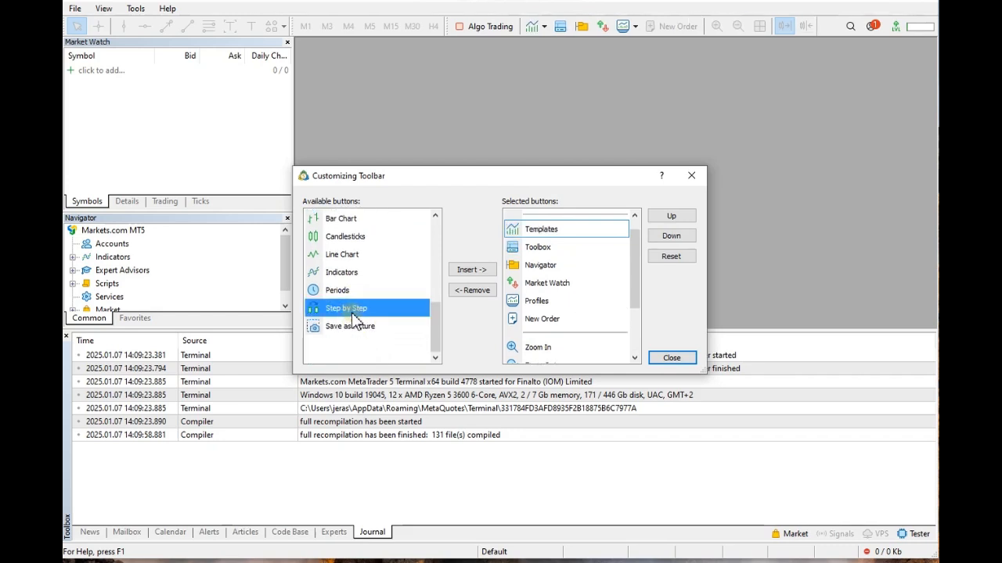
scroll(583, 323, "up", 1)
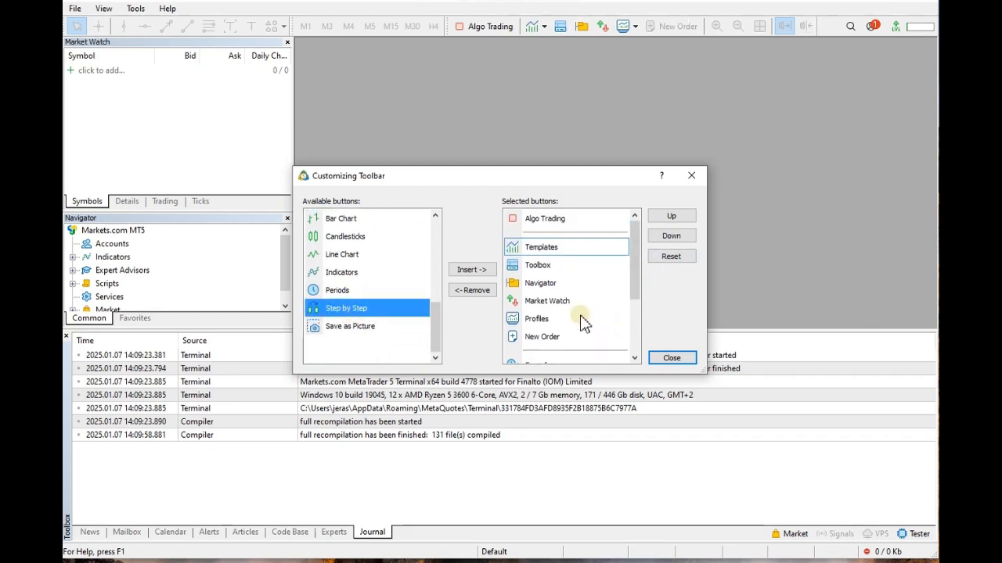
left_click(669, 359)
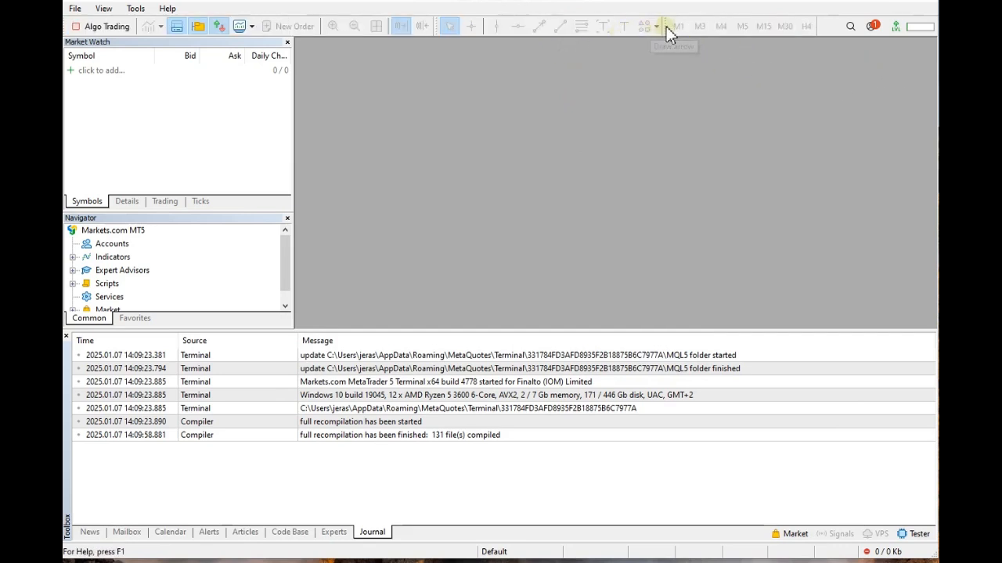
- Arrange the toolbars in the order standard, timeframes, line studies, and close the Navigator
mouse_move(666, 26)
left_mouse_down()
mouse_move(336, 31)
mouse_move(356, 28)
left_mouse_up()
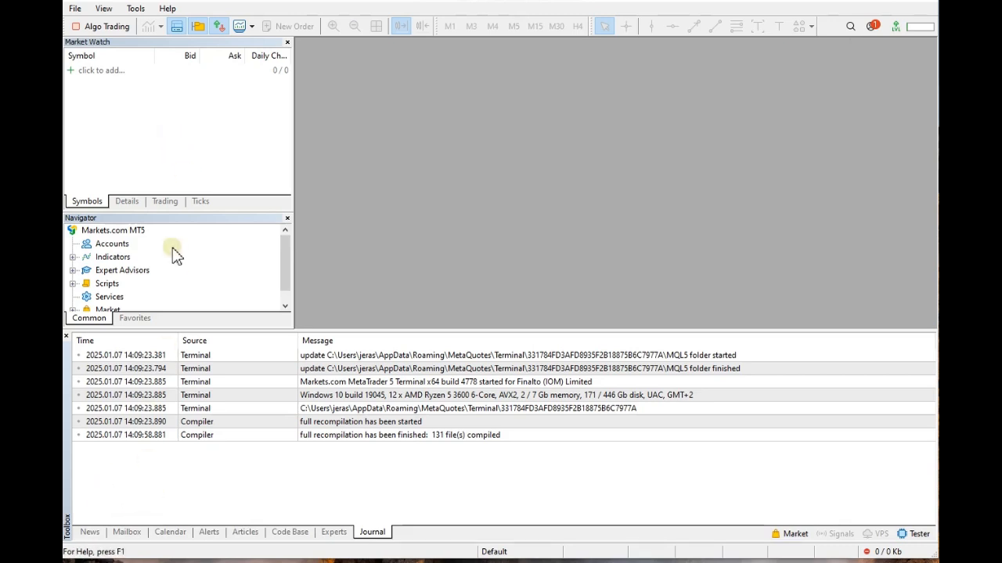
left_click(77, 9)
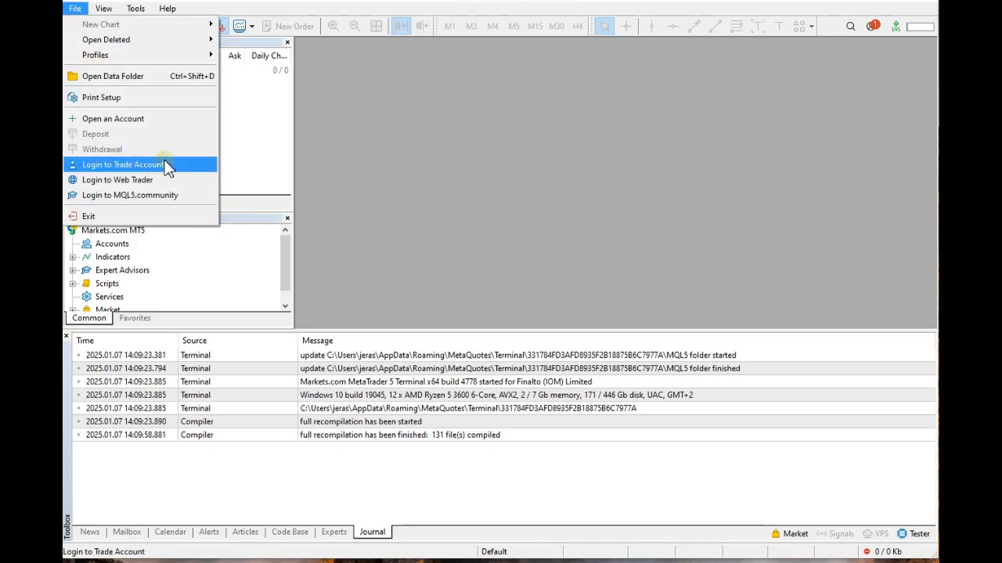
left_click(428, 178)
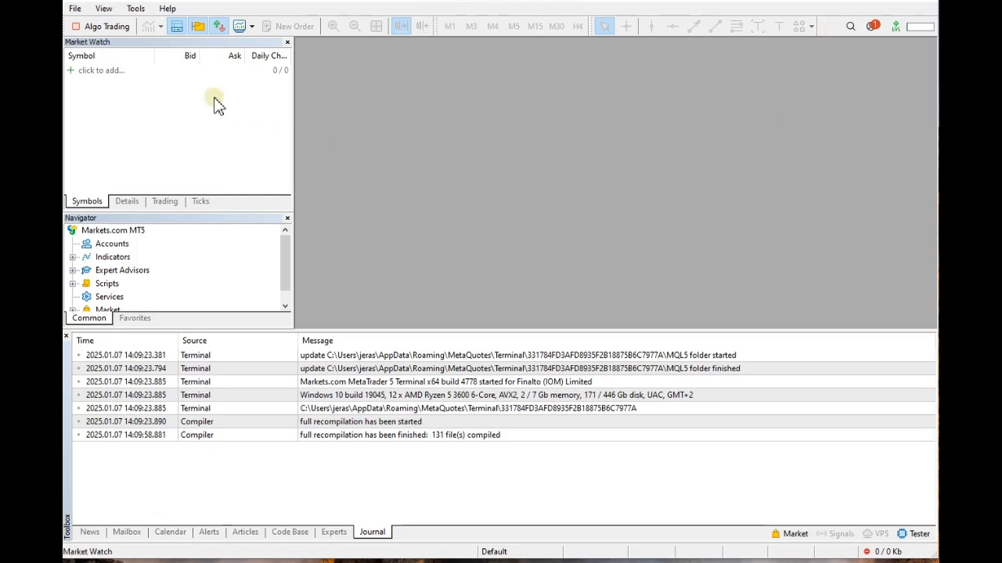
left_click(287, 217)
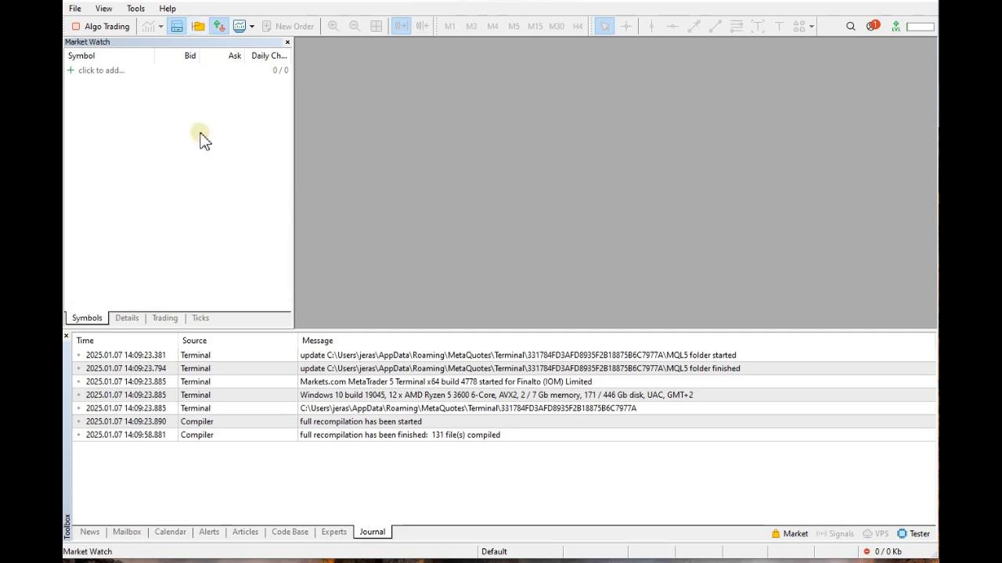
- Disable news in the Server settings of the terminal options
left_click(135, 9)
left_click(180, 165)
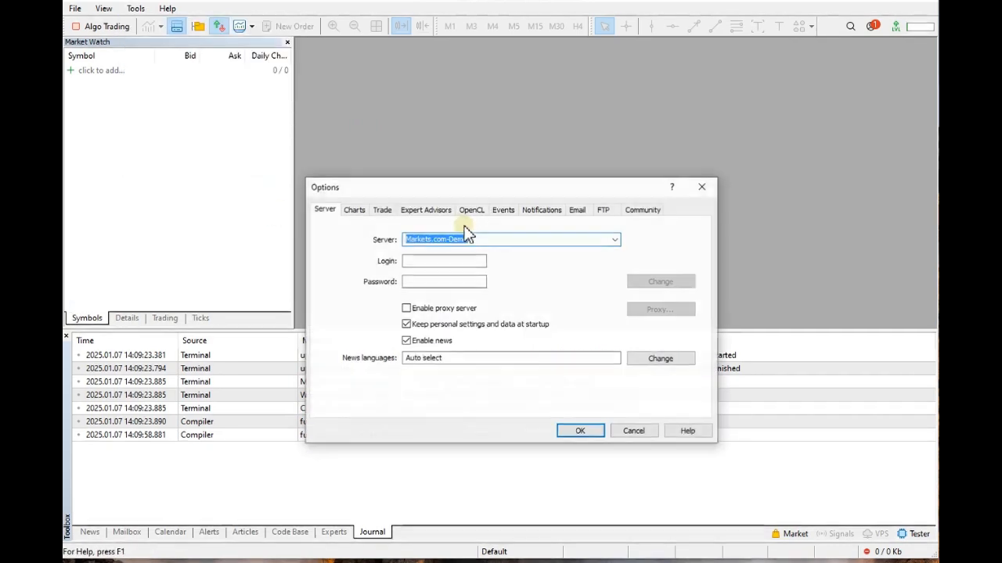
left_click(439, 342)
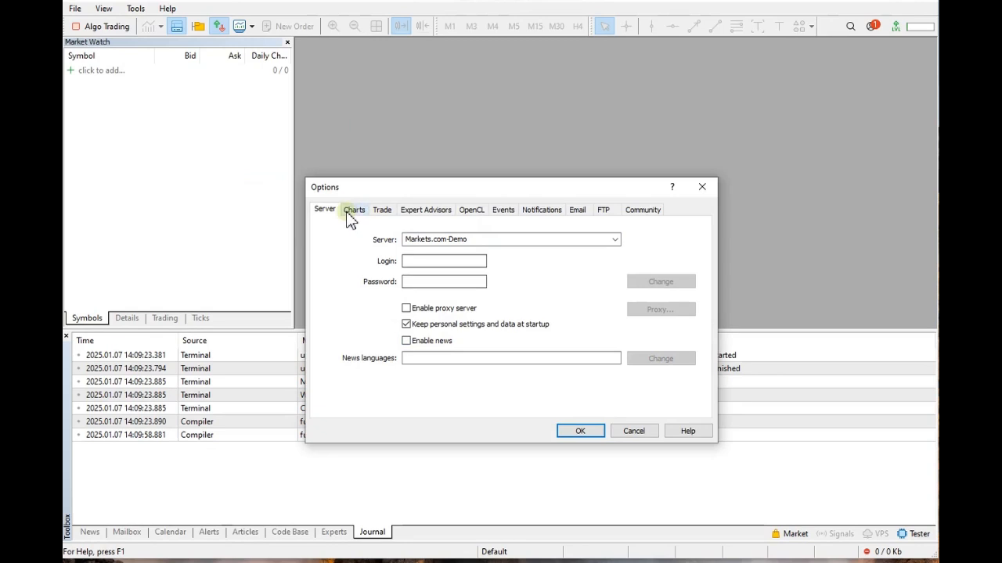
- In the chart options, set max bars to 20000, enable single-click object selection, and disable trade history and selecting objects after creation
left_click(348, 212)
double_click(452, 400)
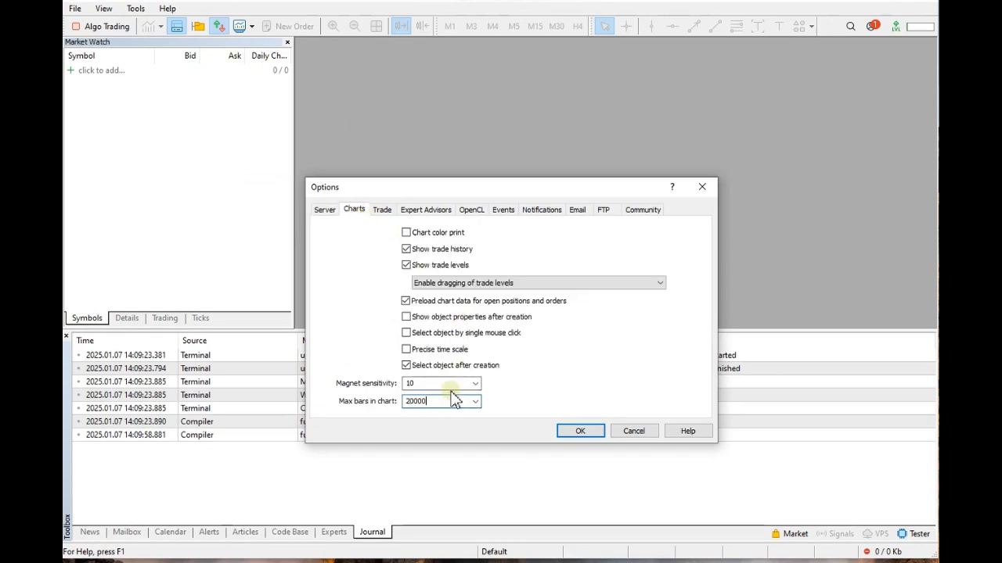
left_click(463, 335)
left_click(461, 368)
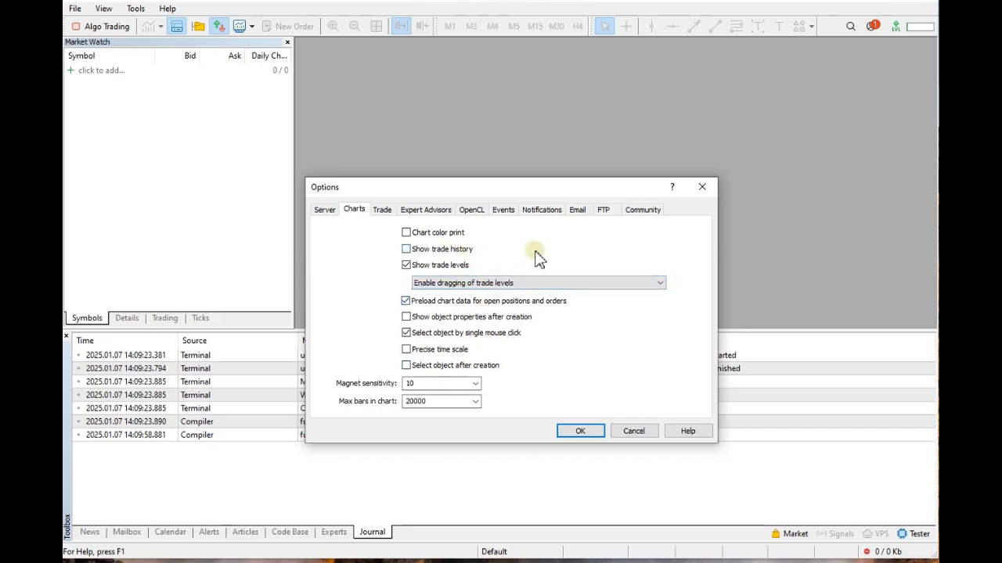
- Disable the Connect, Disconnect, Email Notify, Timeout and Expert Advisor sound events in the terminal options
left_click(382, 210)
left_click(429, 211)
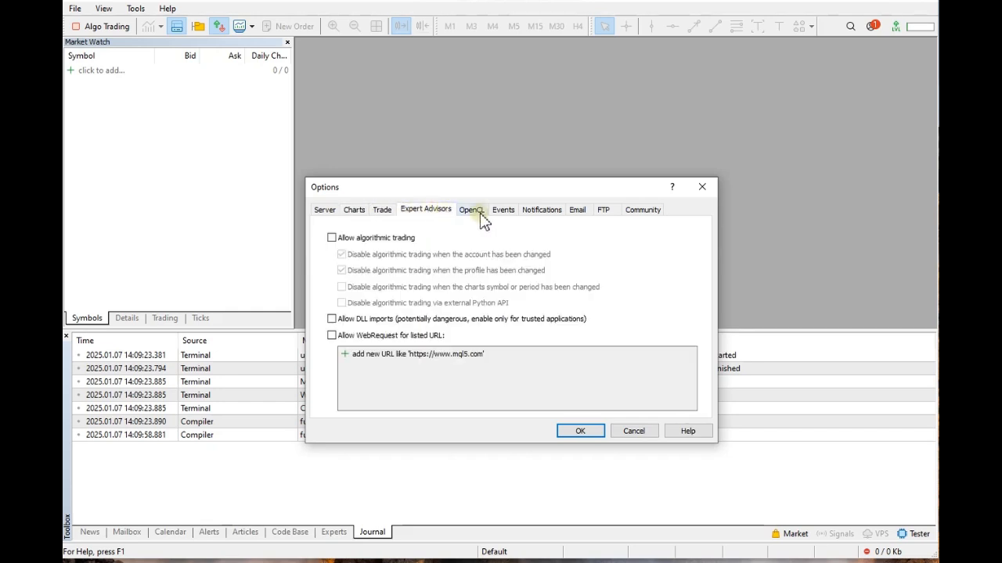
left_click(477, 212)
left_click(503, 211)
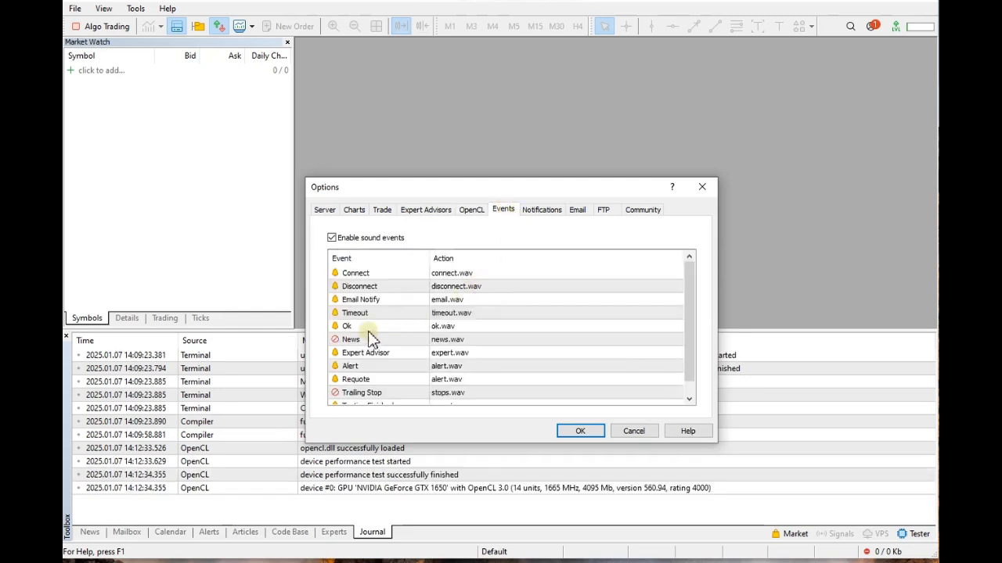
left_click(363, 275)
left_click(365, 286)
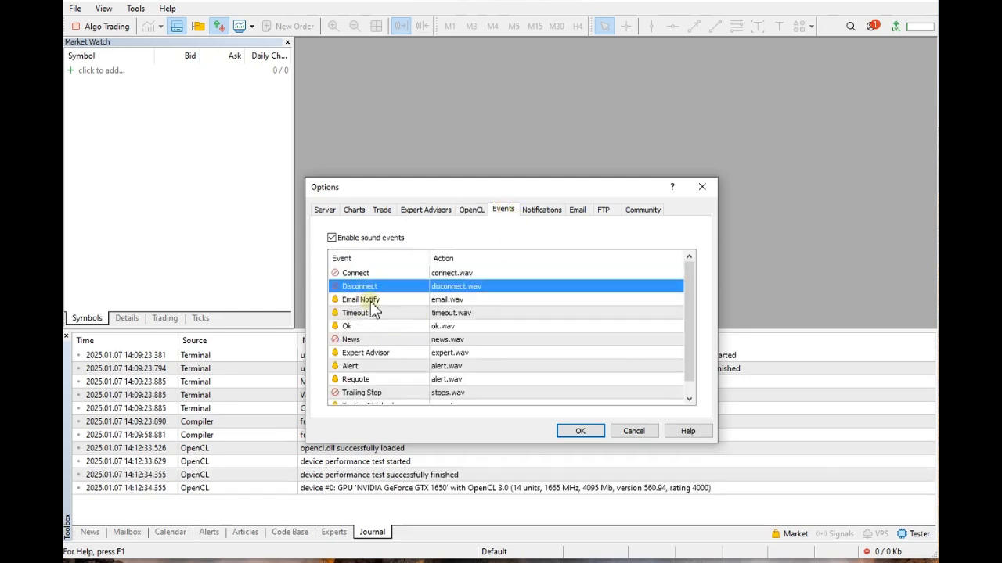
left_click(368, 300)
left_click(369, 313)
left_click(369, 354)
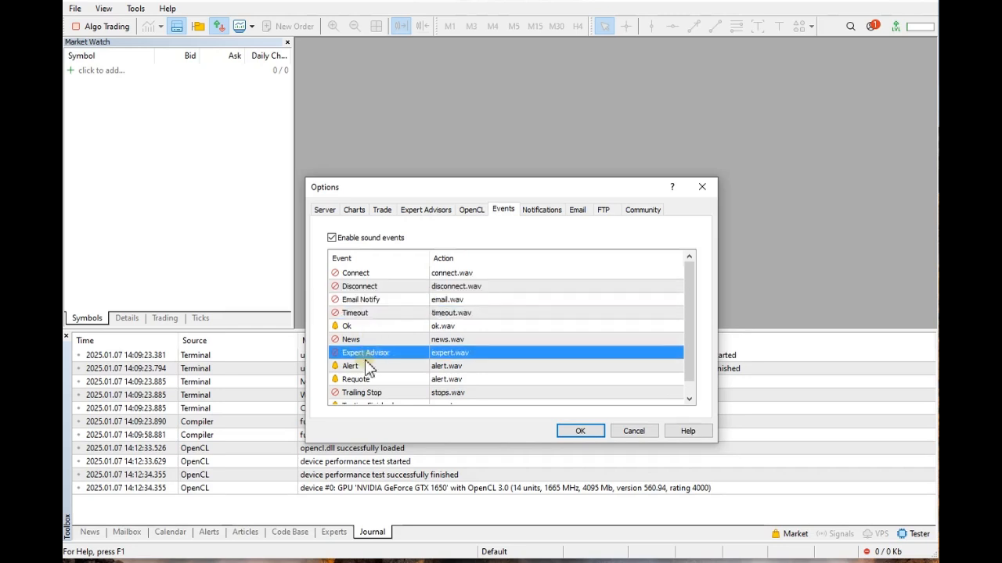
- Disable the Alert, Requote and Testing Finished sound events as well
left_click(362, 366)
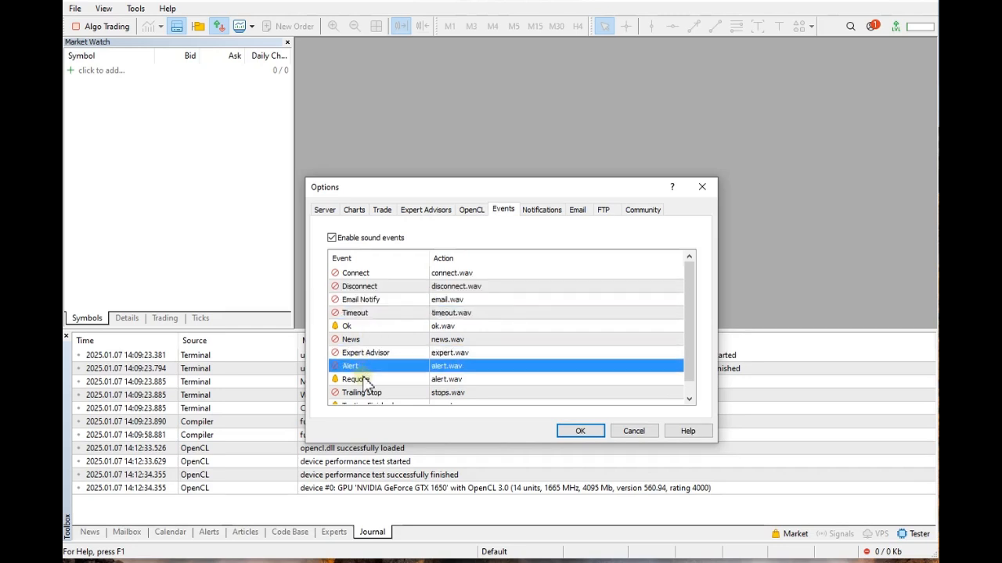
left_click(367, 382)
scroll(418, 375, "down", 1)
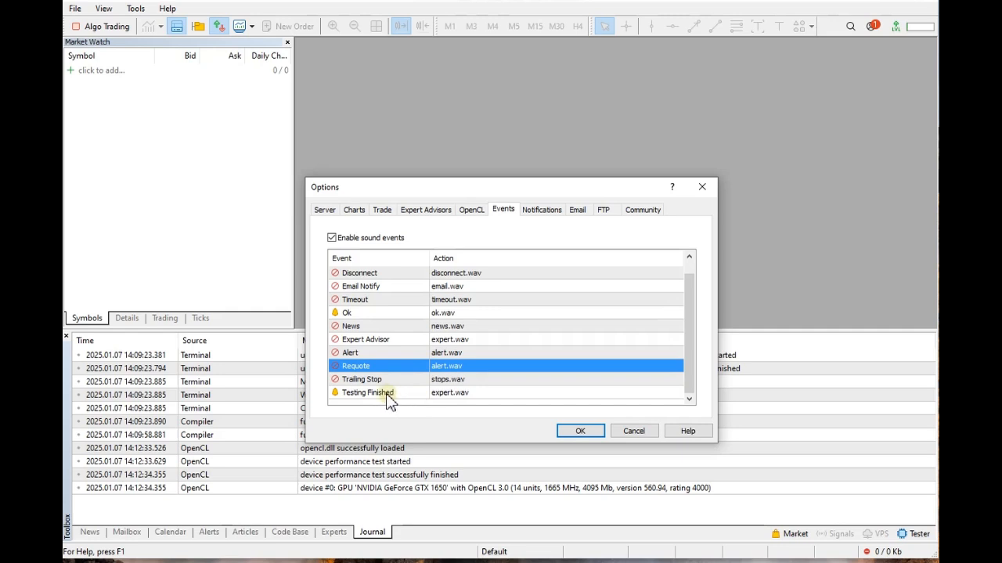
left_click(390, 399)
scroll(450, 376, "up", 1)
- Review the Notifications, Email, FTP and Community options, recheck the sound events, and accept the option changes
left_click(546, 212)
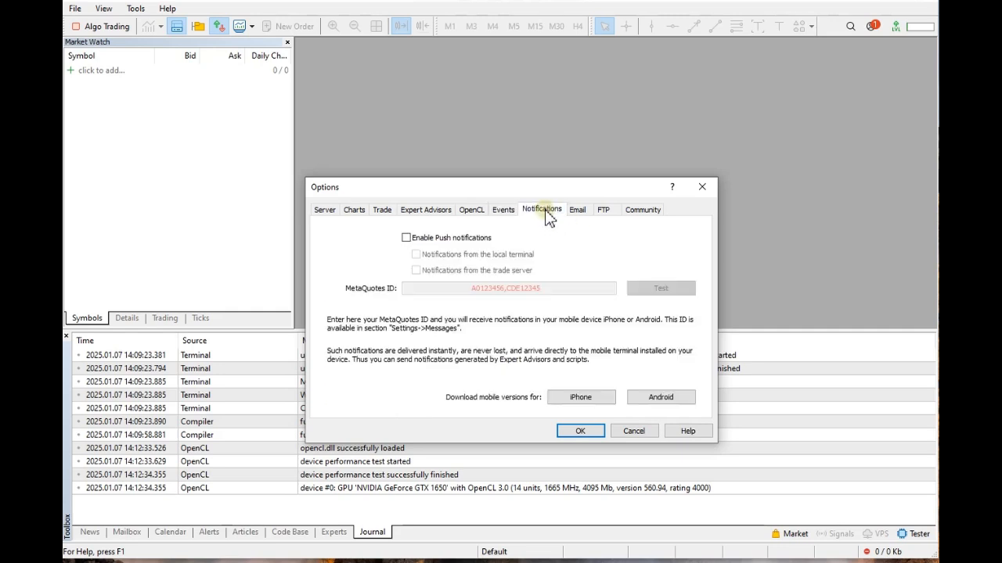
left_click(578, 212)
left_click(603, 211)
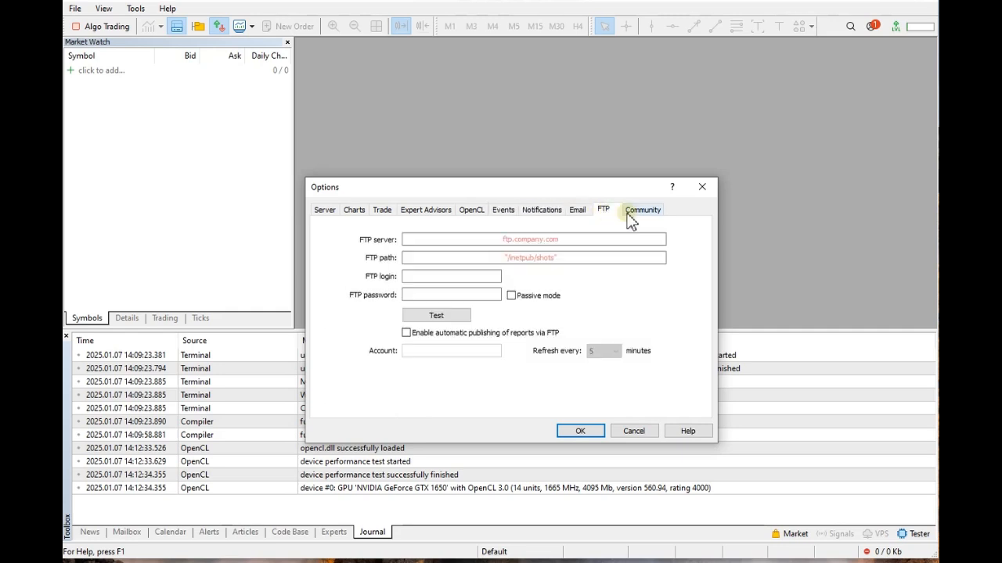
left_click(635, 212)
left_click(505, 213)
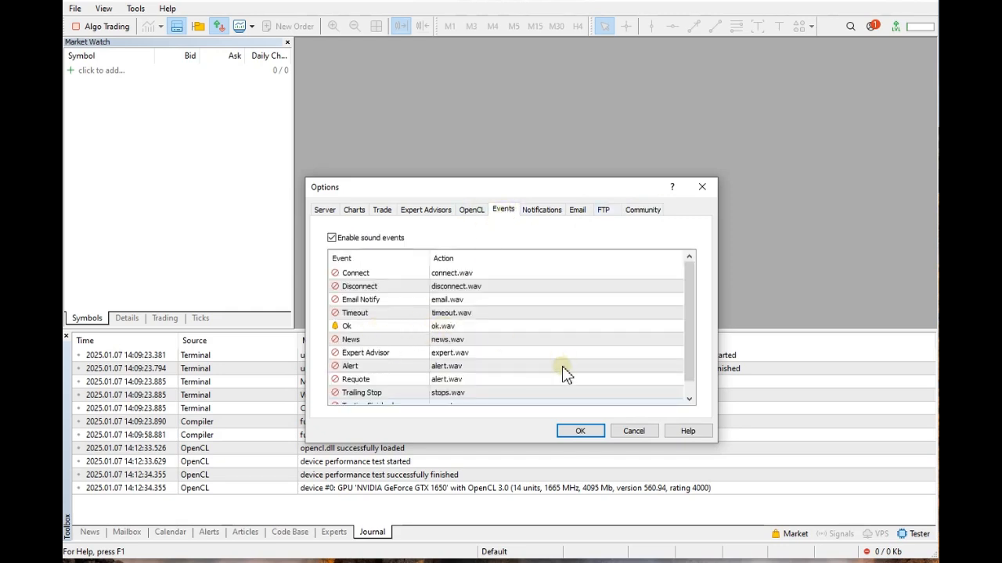
scroll(562, 367, "down", 3)
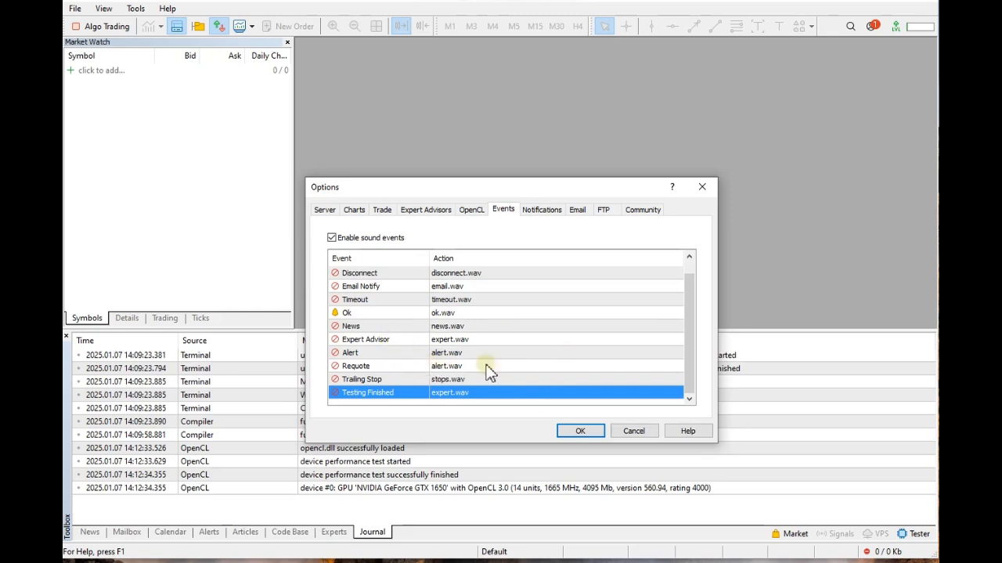
left_click(579, 431)
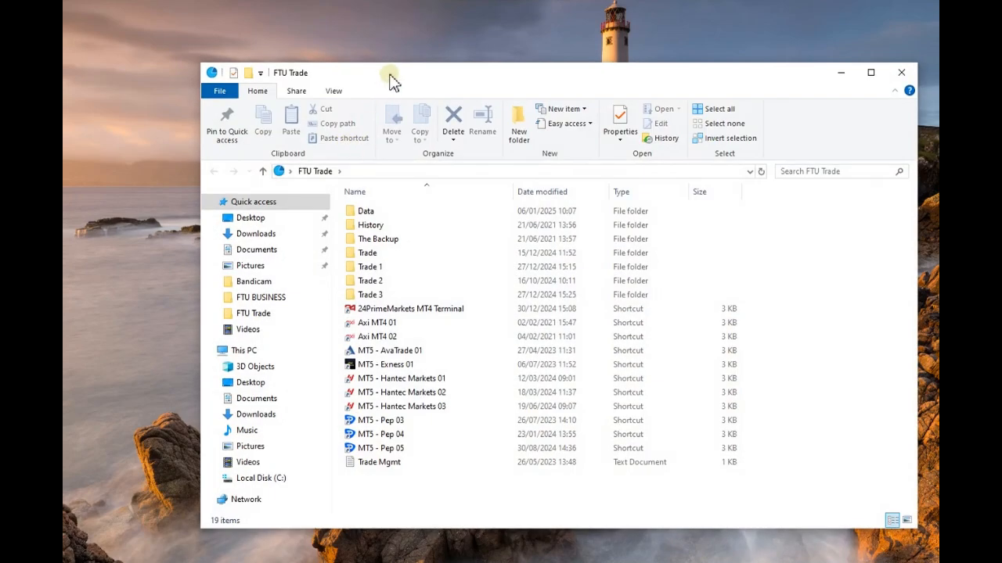
- Move the Markets.com MetaTrader 5 Terminal shortcut from the desktop into the FTU Trade folder
left_click_drag(389, 74, 408, 71)
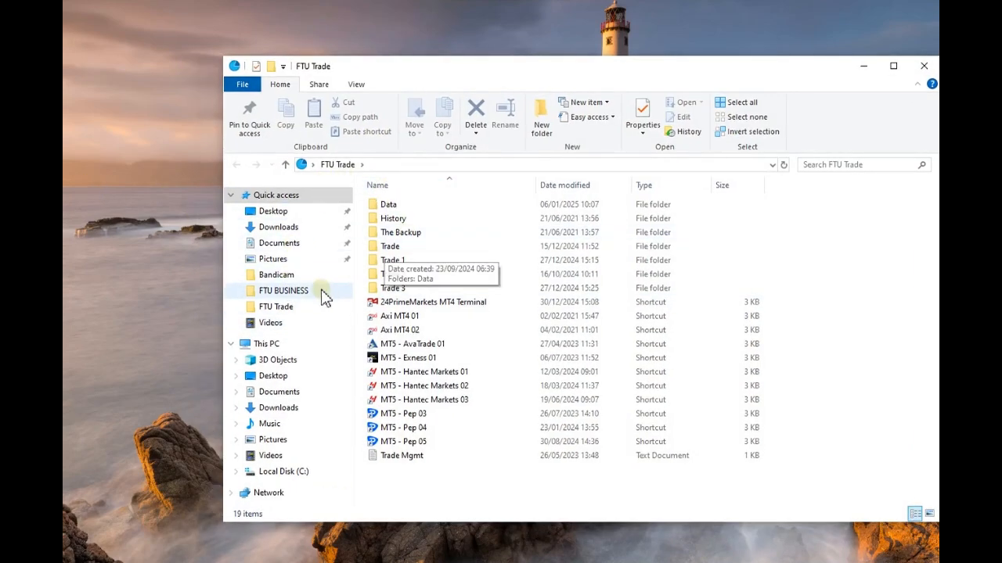
left_click(268, 219)
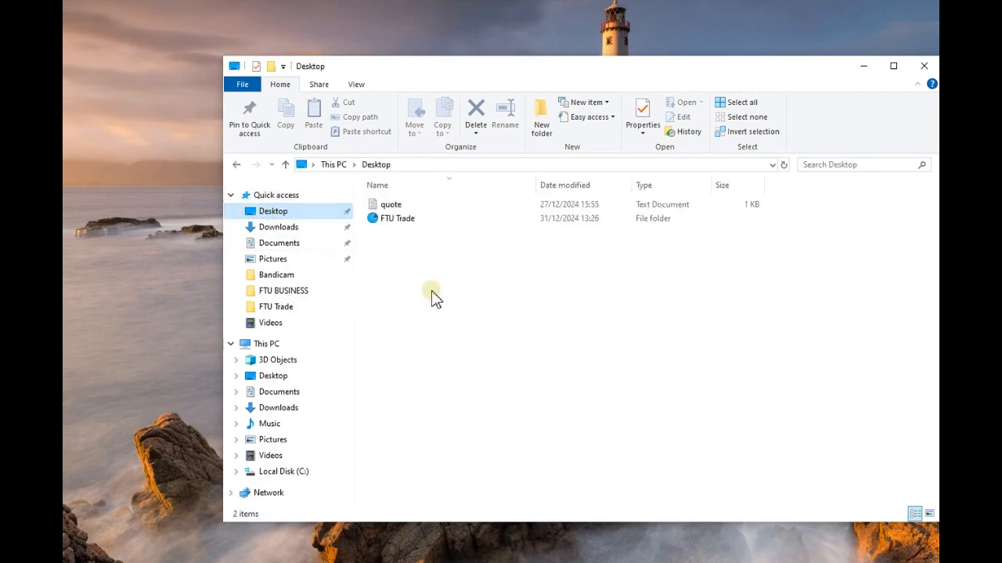
left_click(403, 222)
double_click(411, 224)
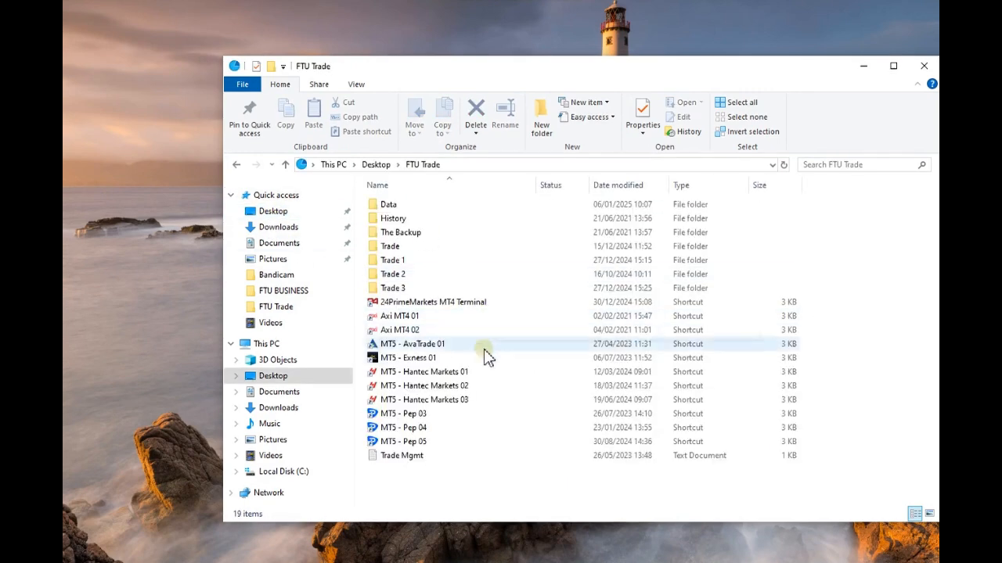
left_click_drag(470, 560, 450, 481)
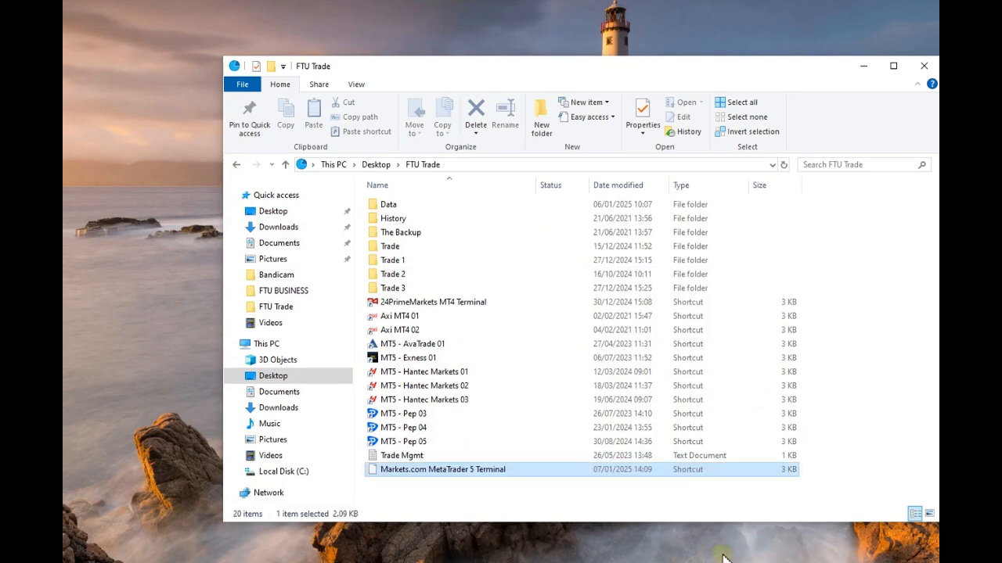
- Rename the Markets.com MetaTrader 5 Terminal shortcut to "MT5 - Markets.com OS 01"
left_click(442, 470)
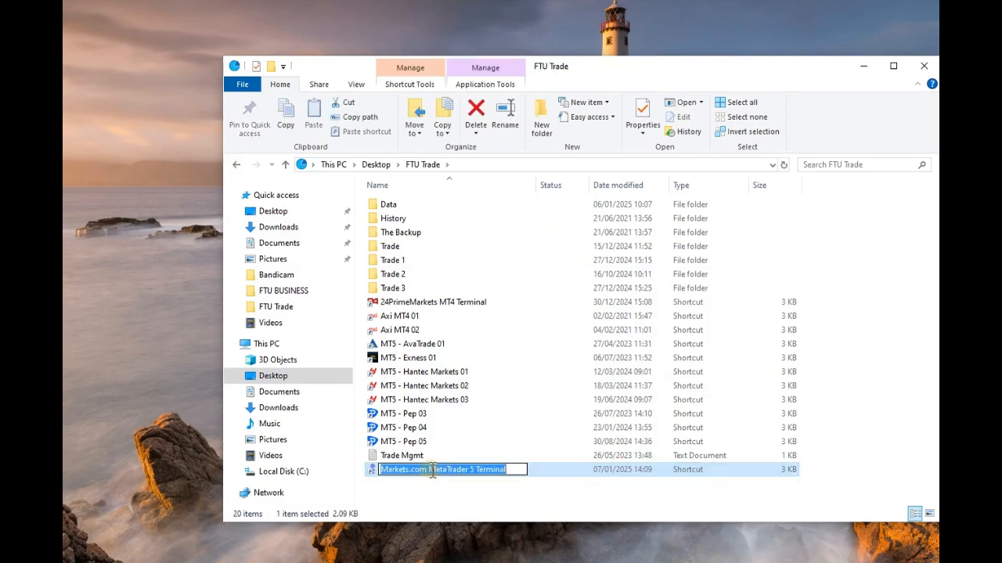
left_click_drag(431, 470, 574, 479)
type("OS")
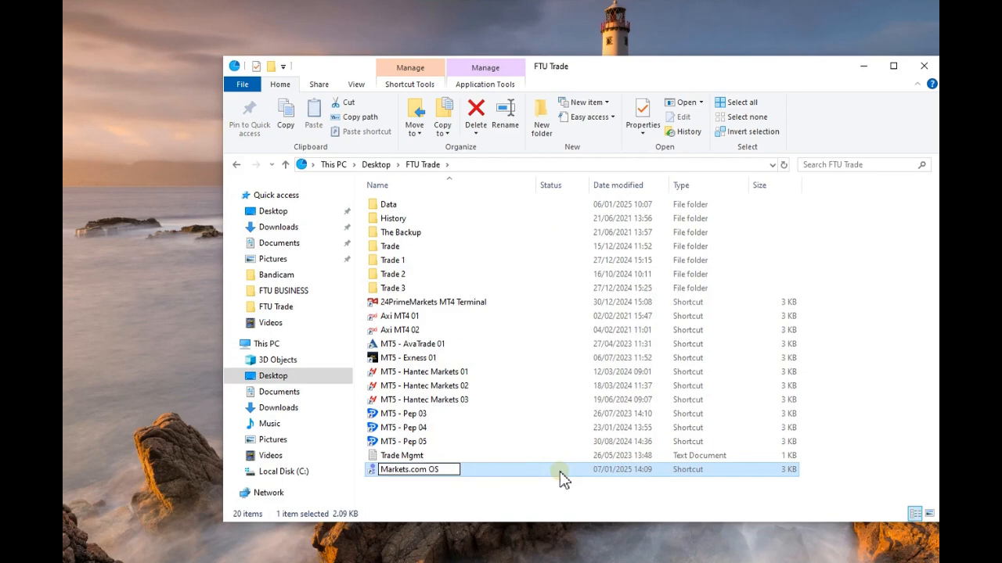
type(" 01")
type("M")
type("T5 ")
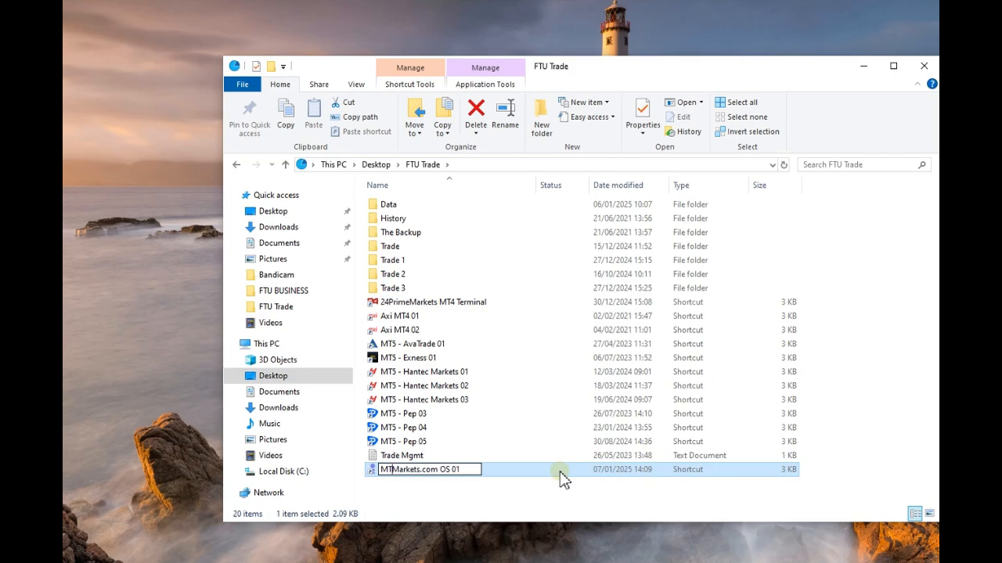
type("-")
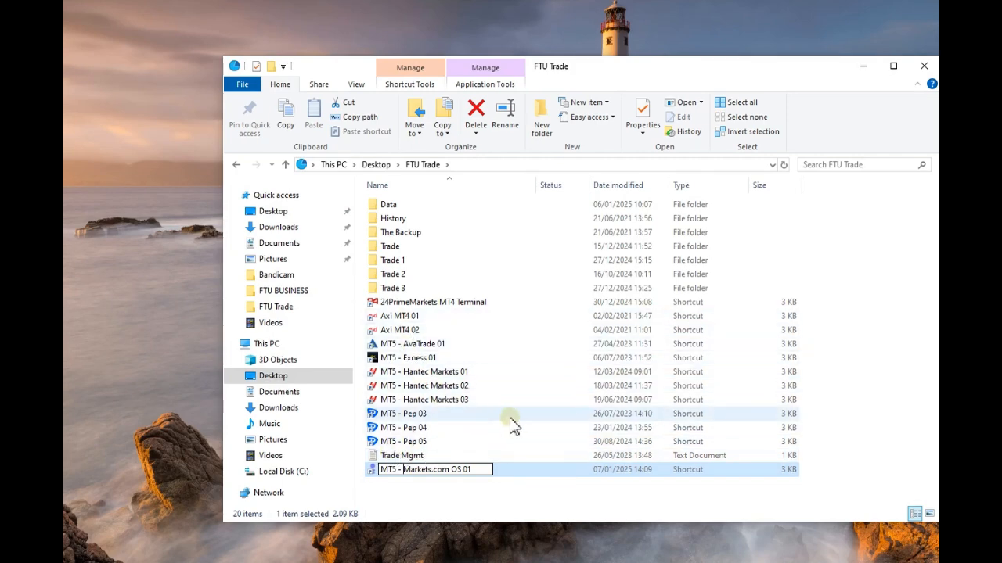
key("Return")
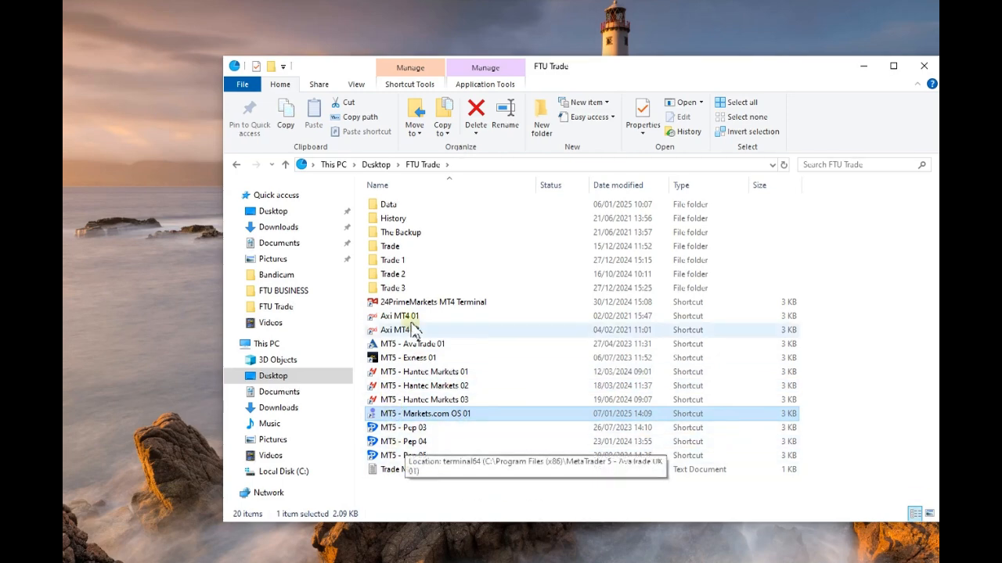
- Move the desktop item into the "MetaTrader 5 - Markets.com OS 01" folder in Program Files (x86), granting administrator permission
left_click(288, 472)
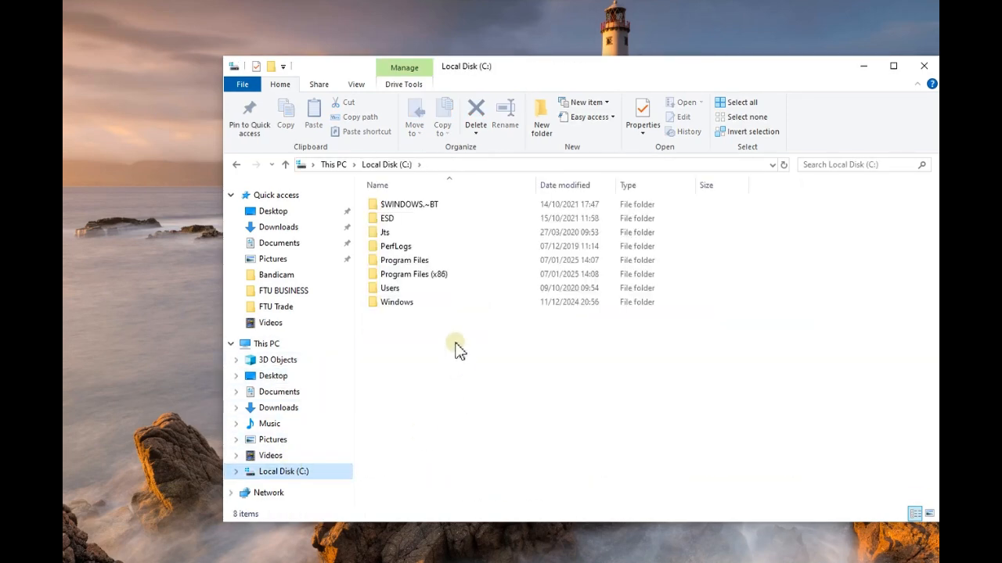
double_click(420, 274)
scroll(482, 353, "down", 9)
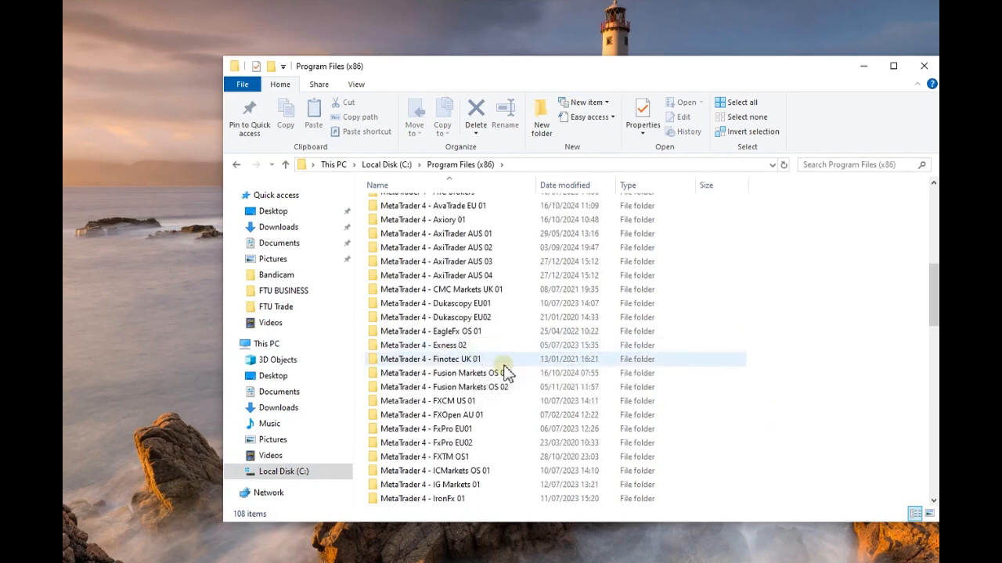
scroll(504, 375, "down", 10)
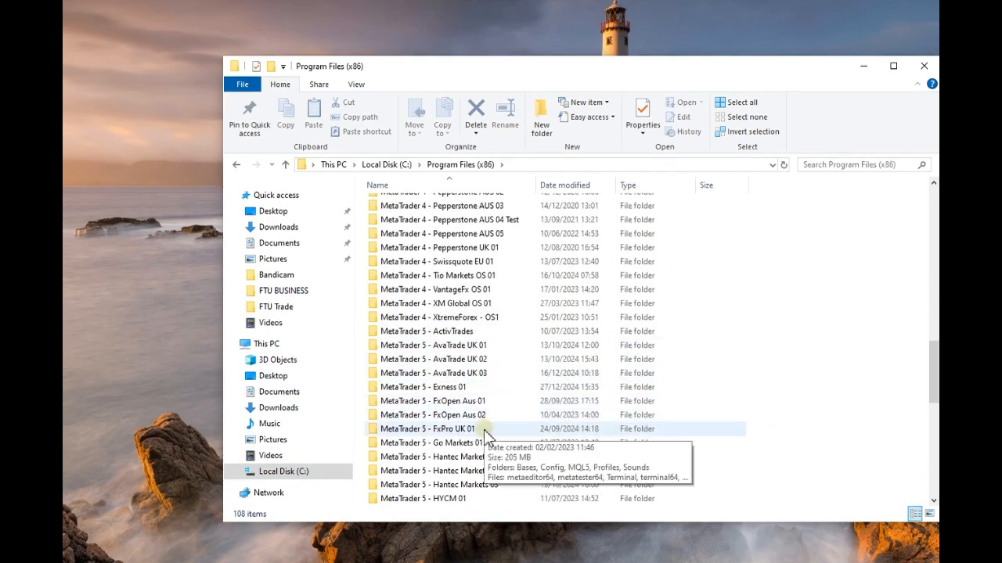
scroll(501, 435, "down", 2)
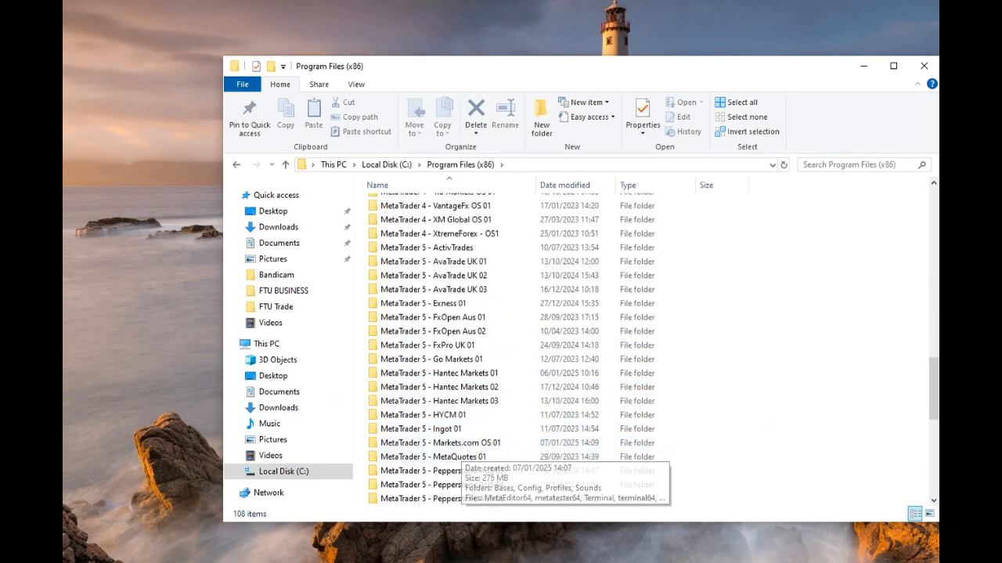
left_click_drag(65, 161, 483, 447)
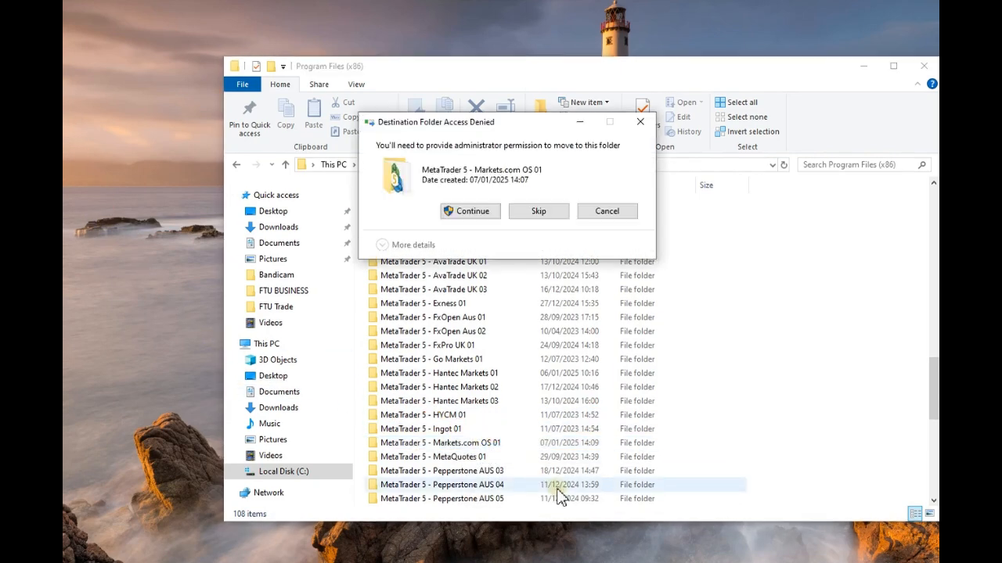
left_click(466, 210)
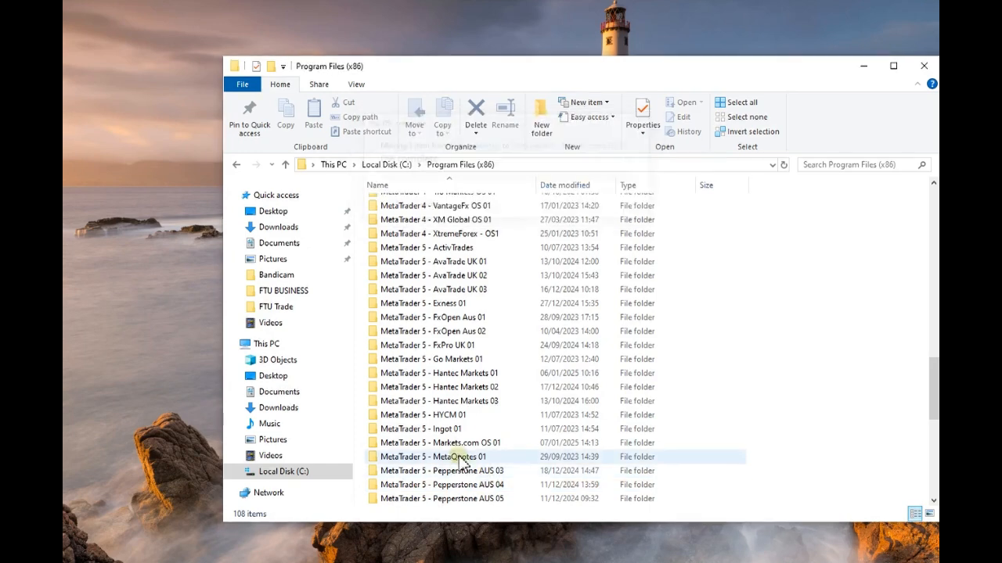
- Copy the chime2, honk2 and Swoosh 3 files from the Sounds folder of MetaTrader 5 - Pepperstone AUS 03
double_click(464, 472)
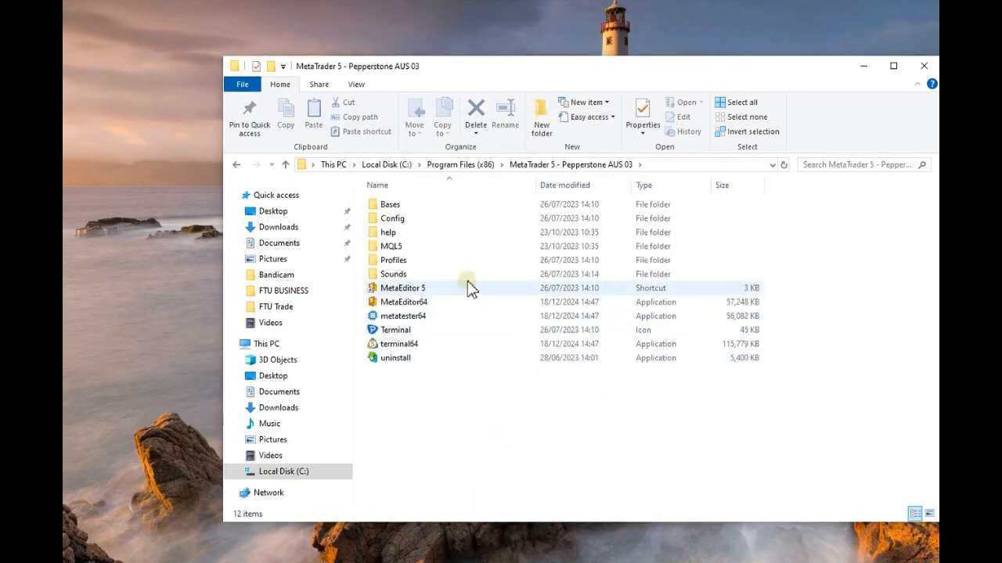
double_click(393, 272)
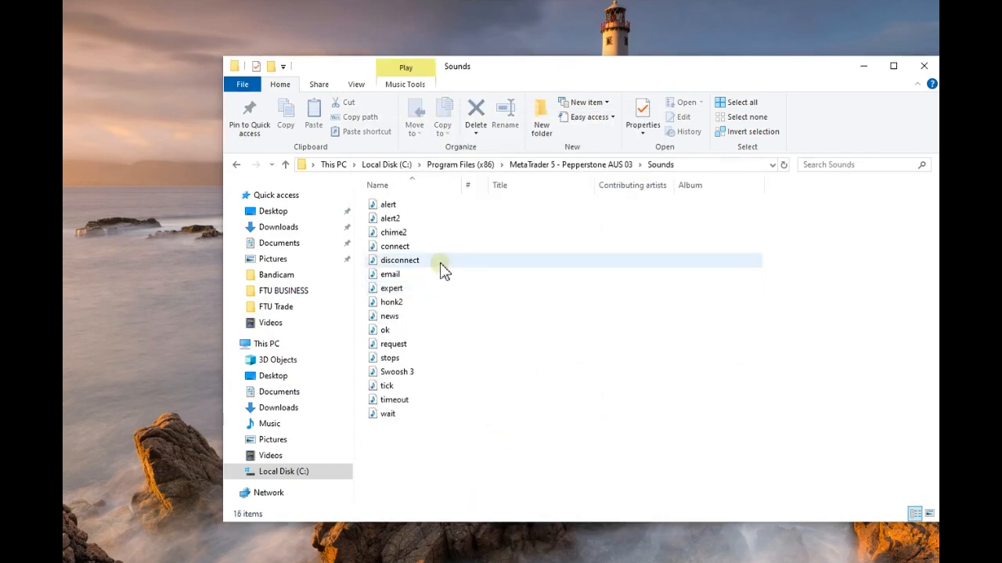
left_click(401, 234)
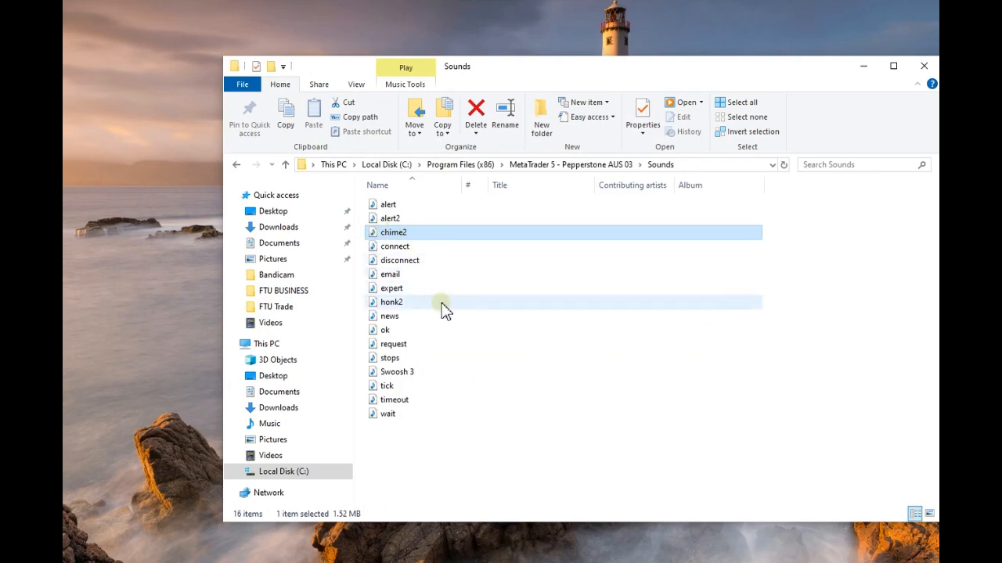
left_click(400, 303, "ctrl")
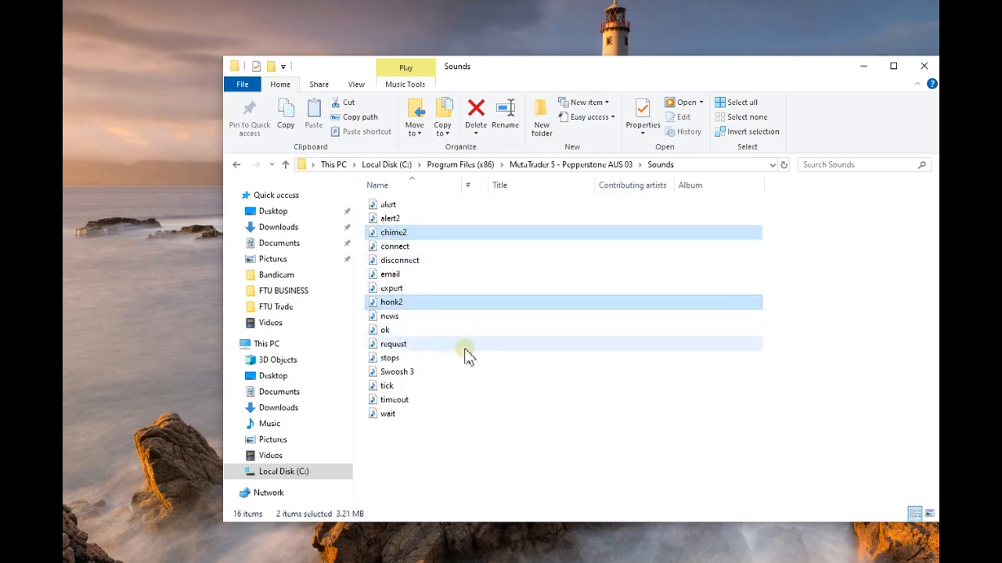
left_click(401, 373, "ctrl")
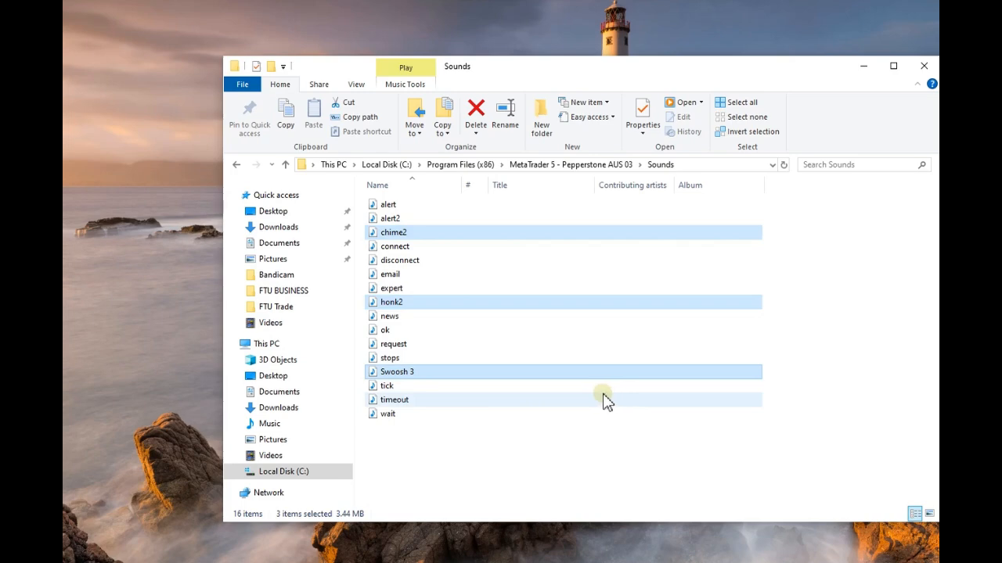
- Reopen the Pepperstone AUS 03 Sounds folder and check the file type in the properties of chime2
left_click(236, 165)
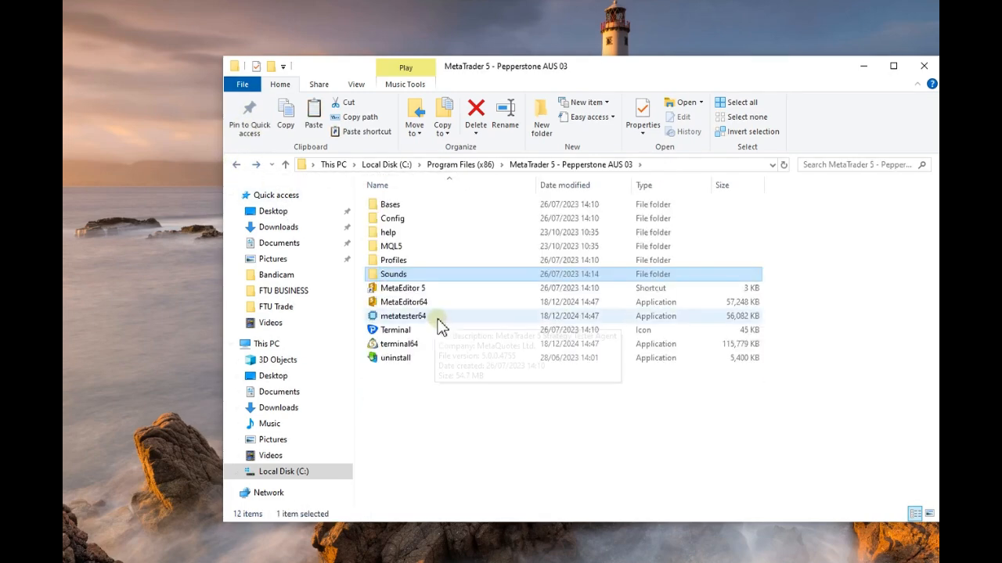
double_click(407, 276)
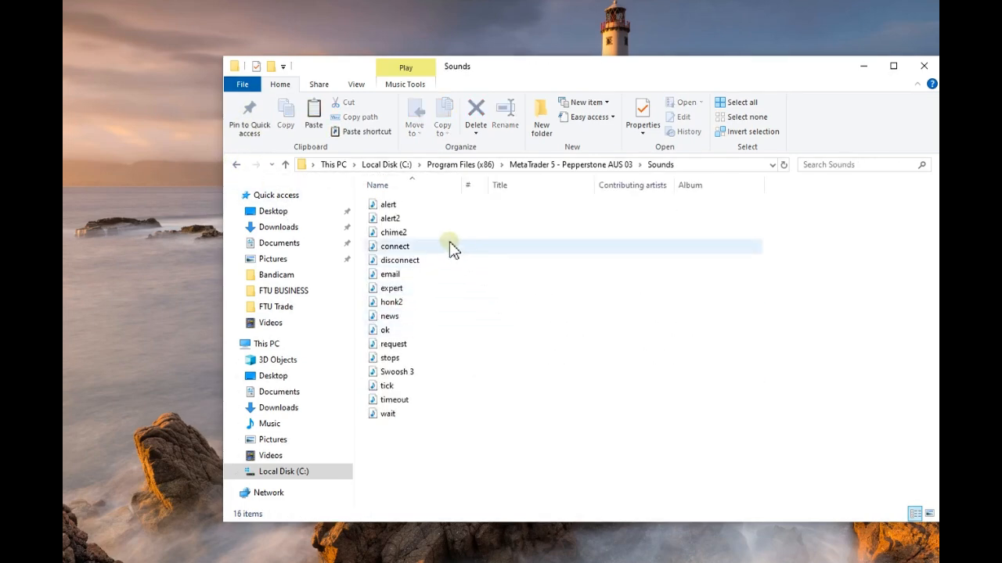
right_click(393, 232)
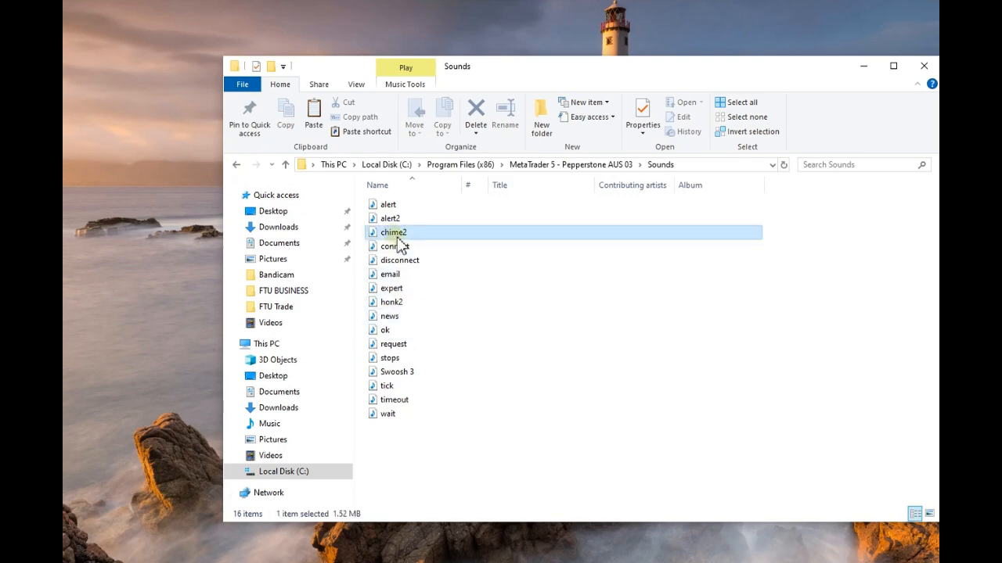
left_click(438, 553)
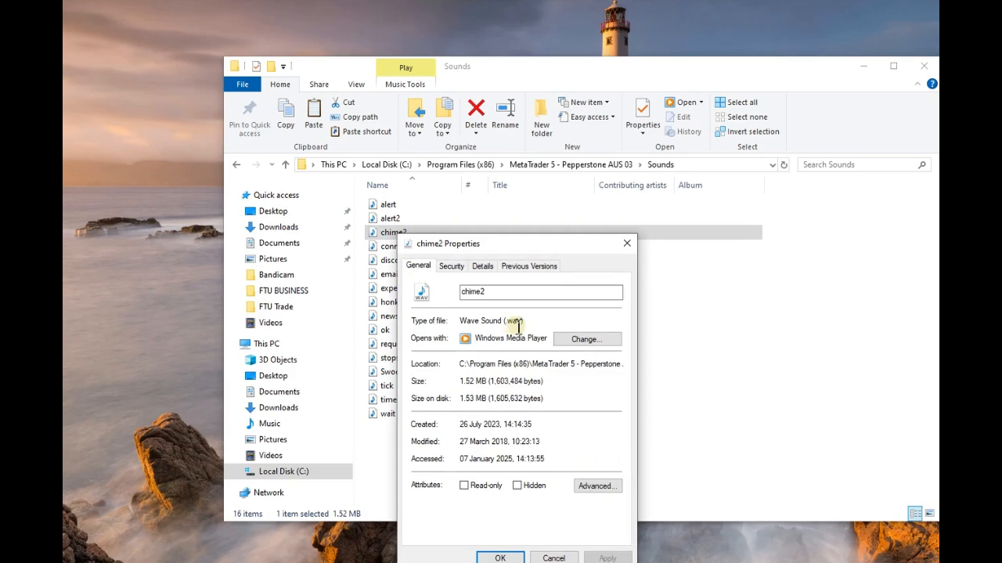
- Paste the three copied sound files into the Sounds folder of MetaTrader 5 - Markets.com OS 01, granting administrator permission for all items
left_click(627, 244)
left_click(238, 166)
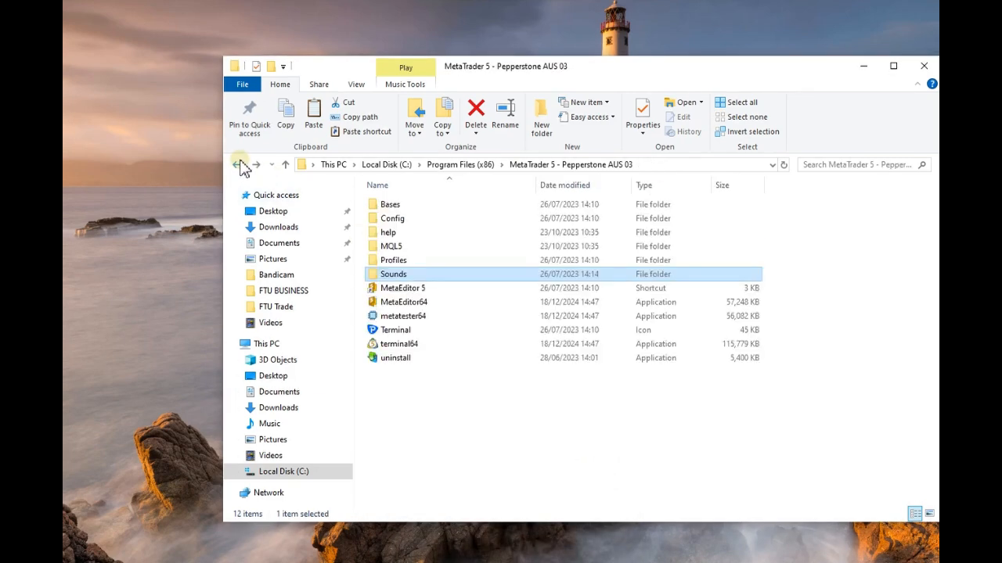
left_click(240, 166)
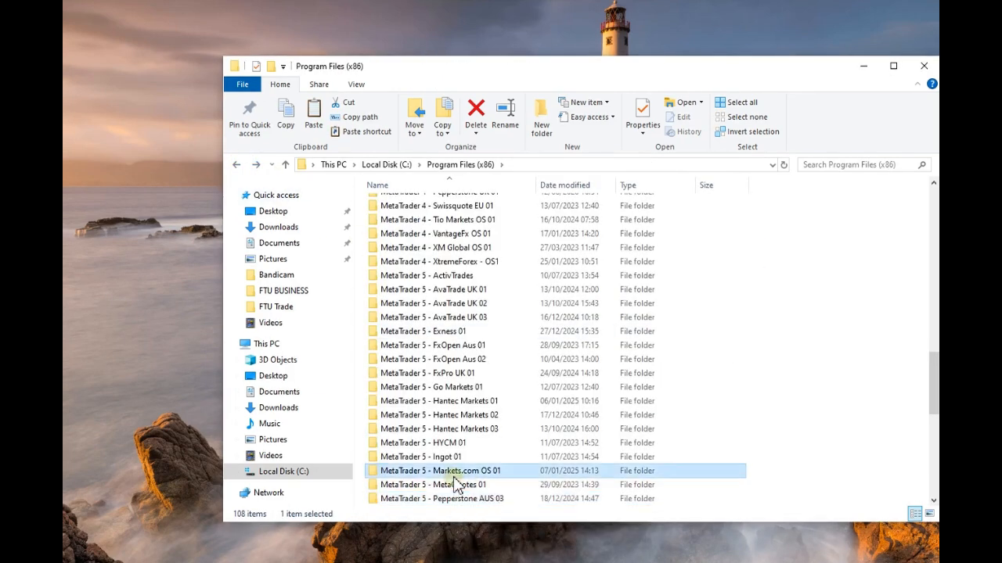
double_click(478, 469)
double_click(400, 247)
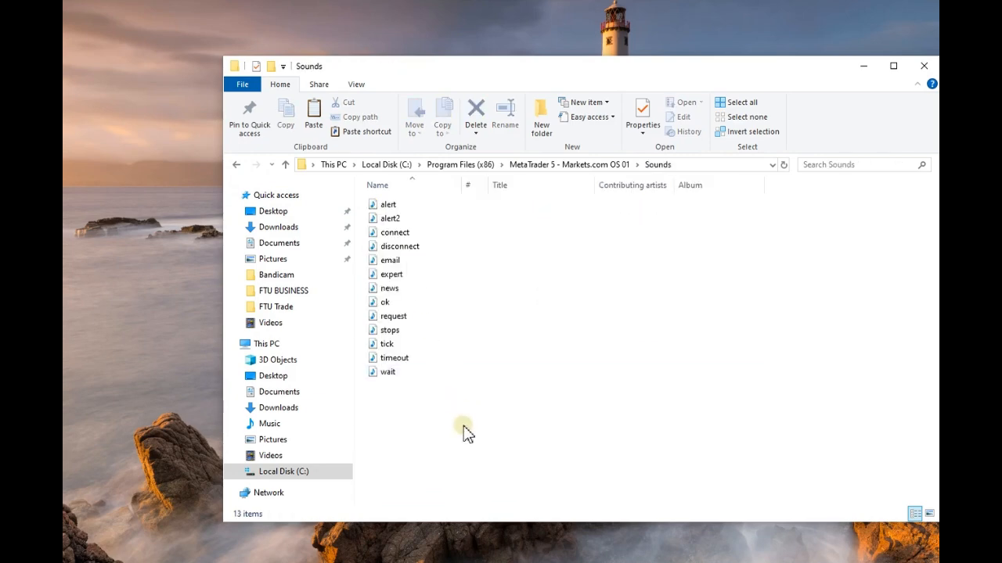
key("ctrl+v")
left_click(381, 216)
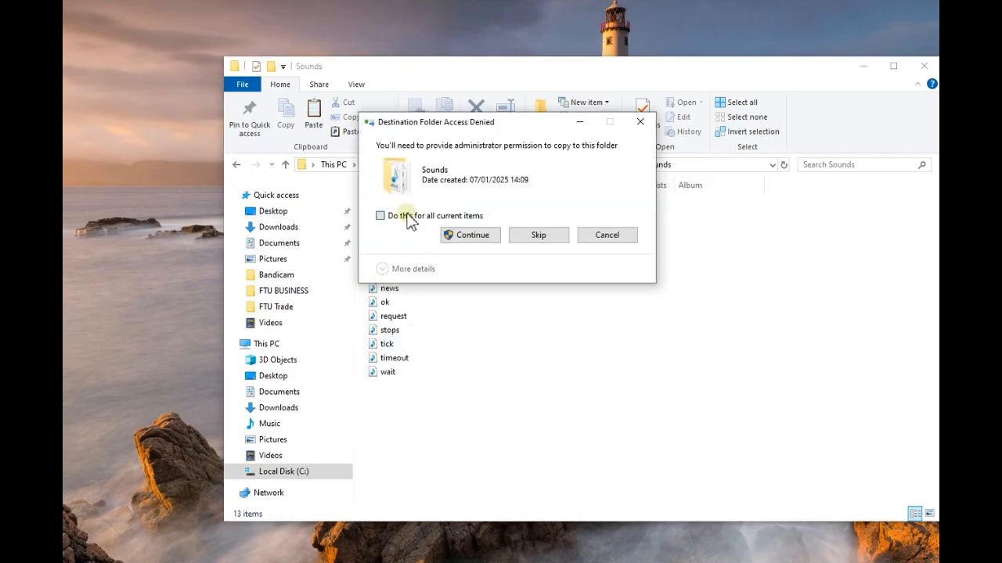
left_click(466, 233)
left_click(515, 462)
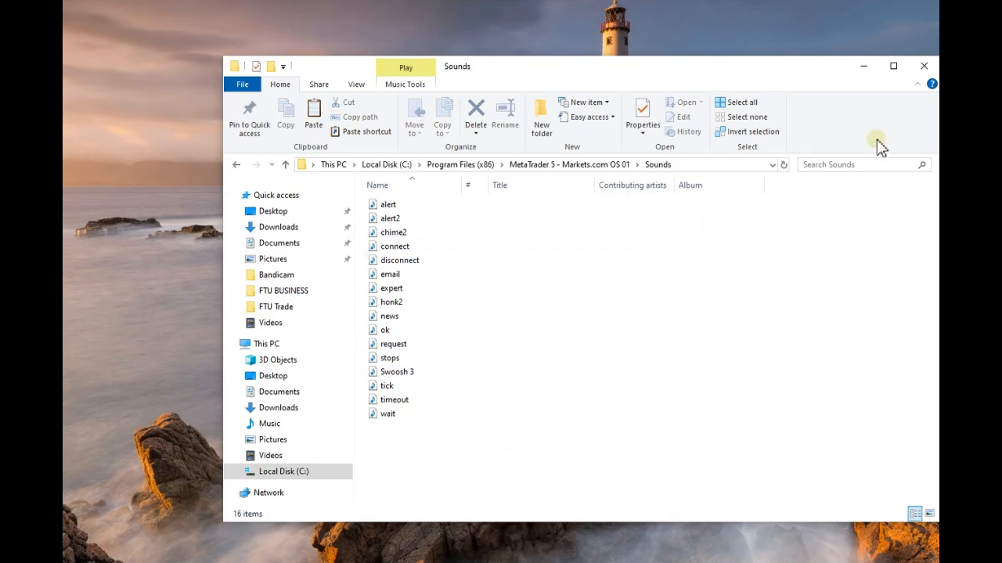
- Open the Charts profile folder of the existing 32F4D57281427BFBEB282B542BB1EA0C terminal from the desktop and examine its full path
left_click(863, 66)
left_click(187, 196)
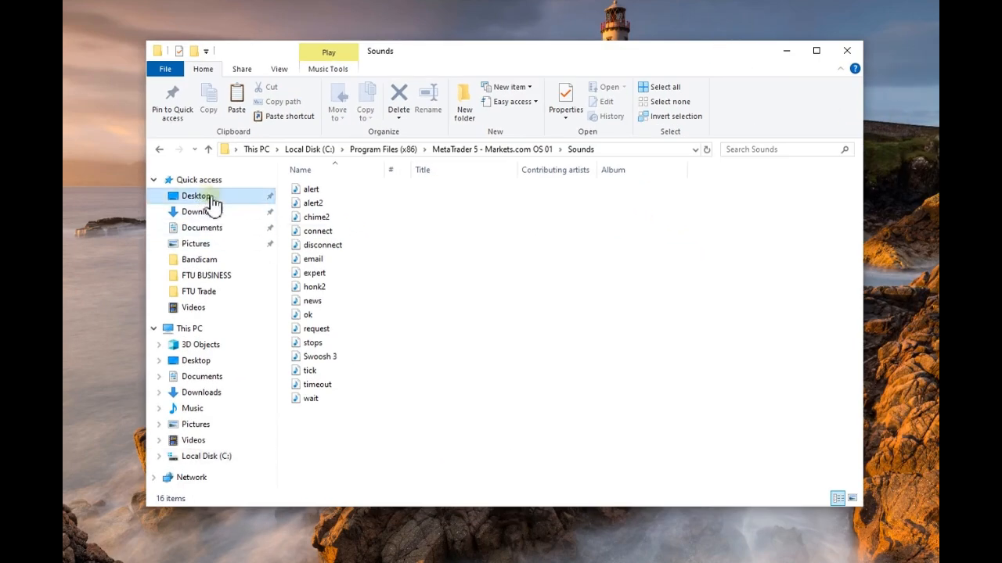
double_click(323, 205)
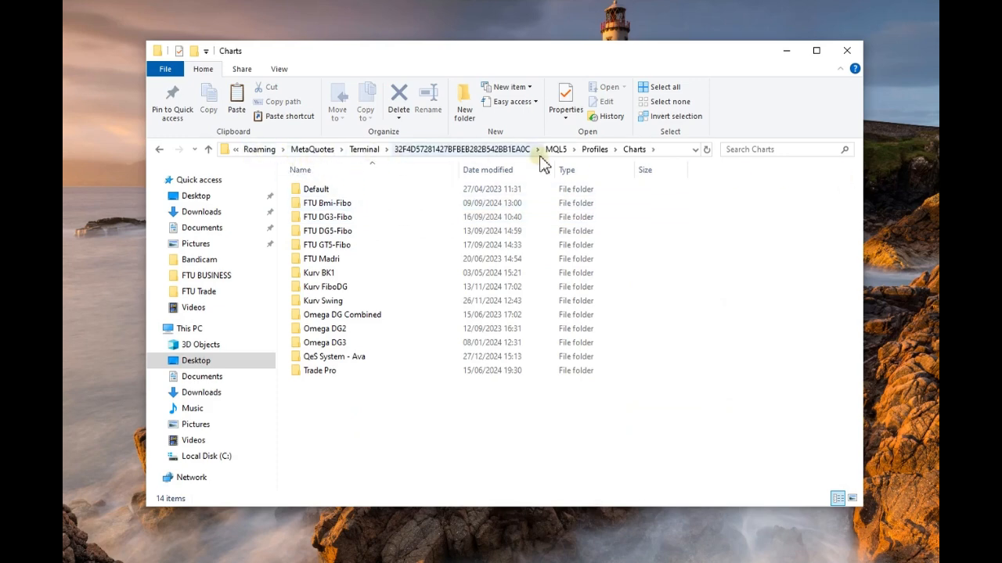
left_click(677, 151)
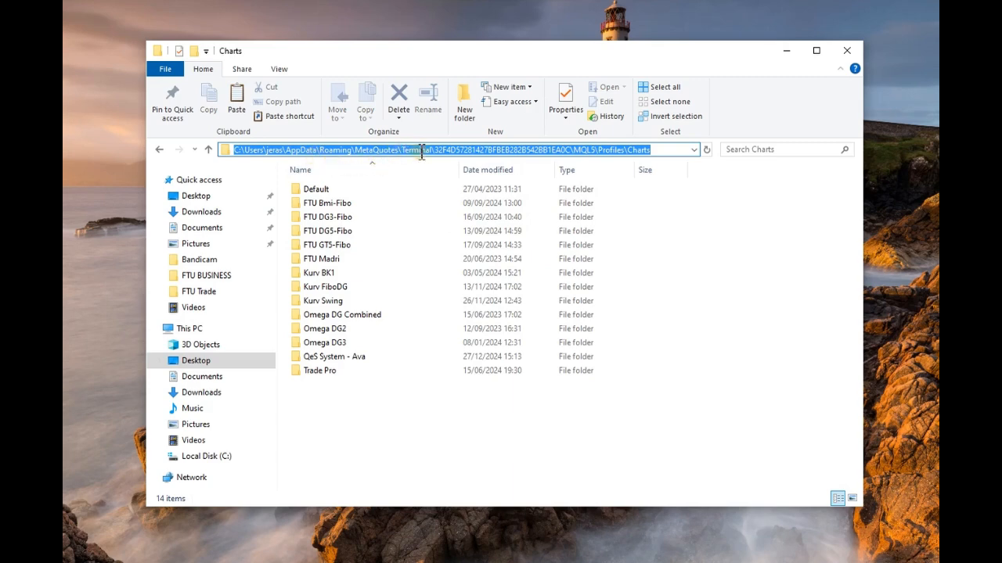
left_click(480, 413)
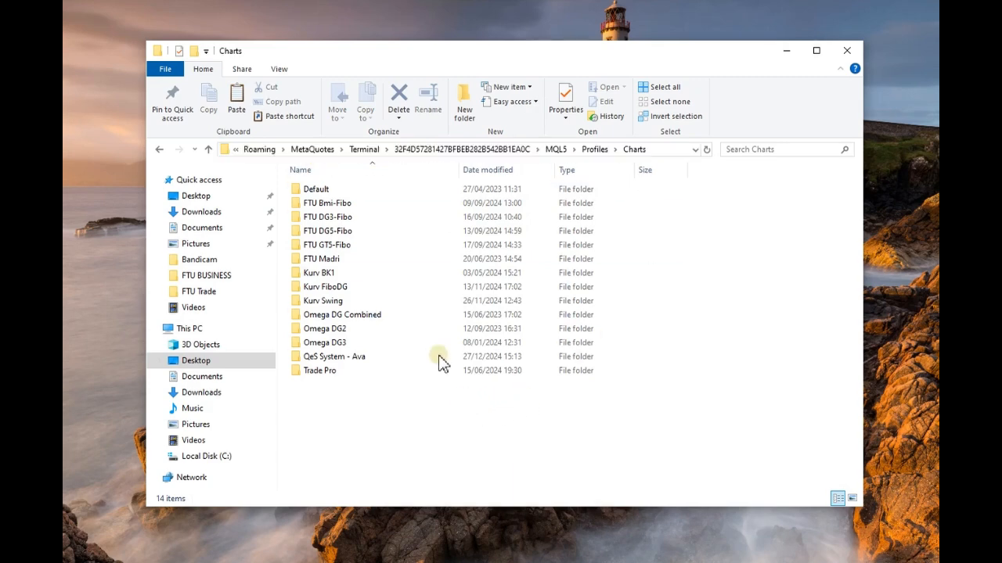
- Browse the MetaQuotes Terminal data folders 331784FD3AFD8935F2B18875B6C7977A and 09A1519AC7973F22E0A27574446F9945, examining the latter's MQL5 Profiles and Charts contents
left_click(364, 154)
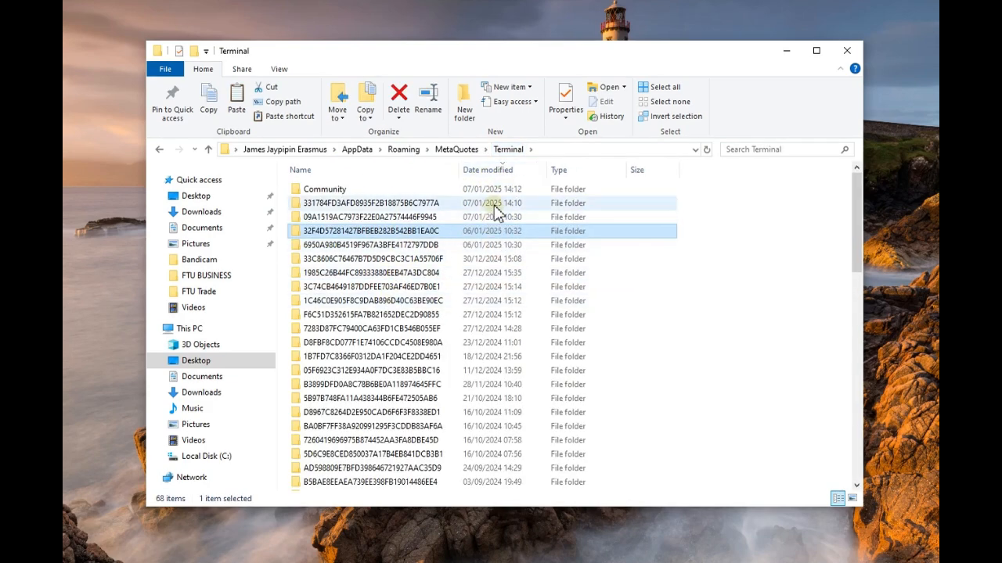
double_click(397, 205)
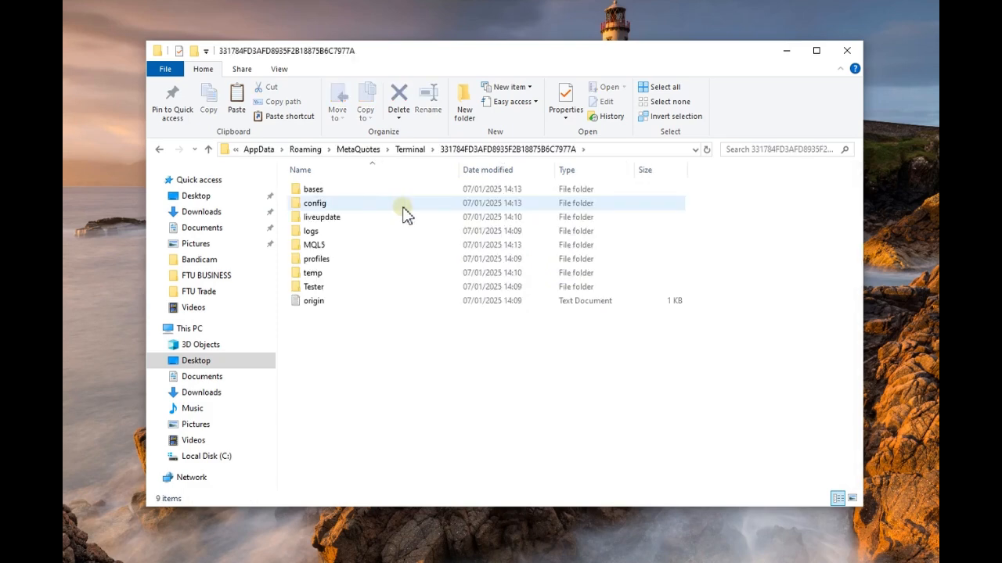
key("alt+Left")
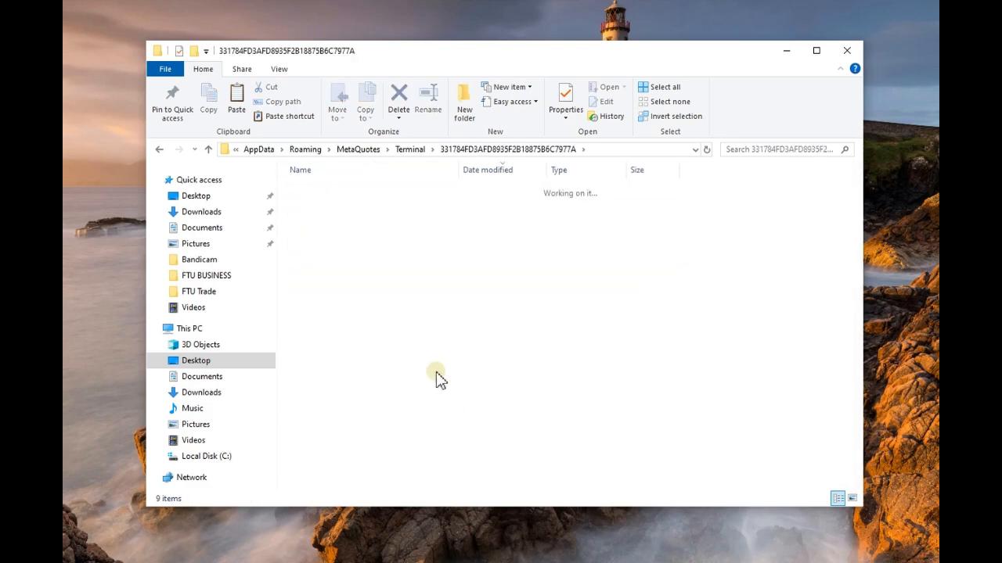
left_click(358, 219)
double_click(357, 219)
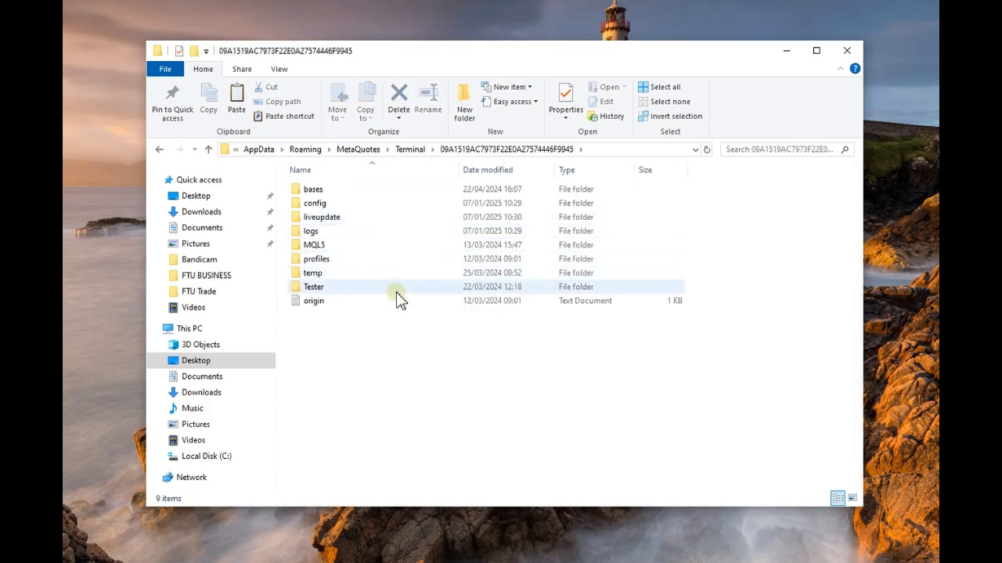
double_click(330, 250)
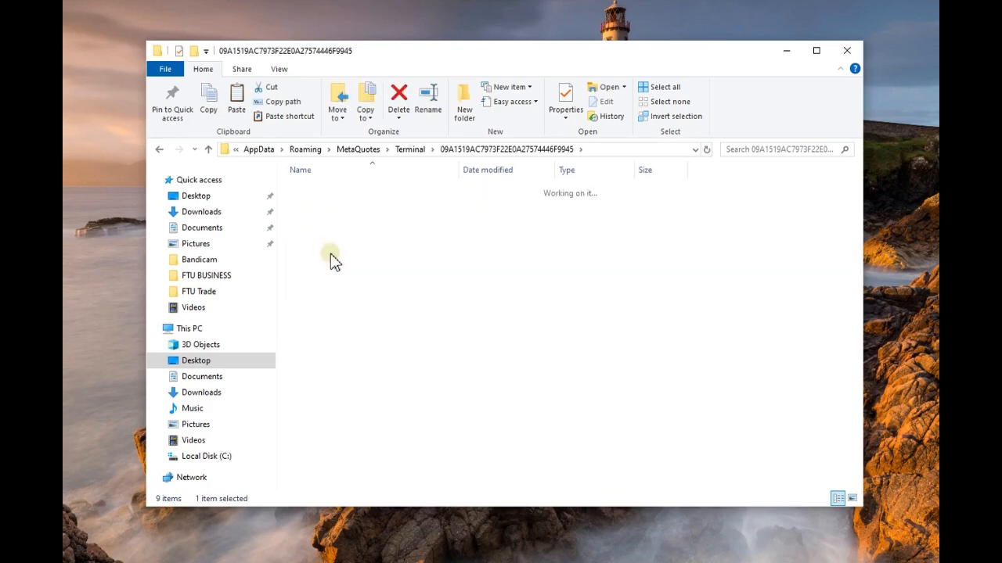
double_click(333, 286)
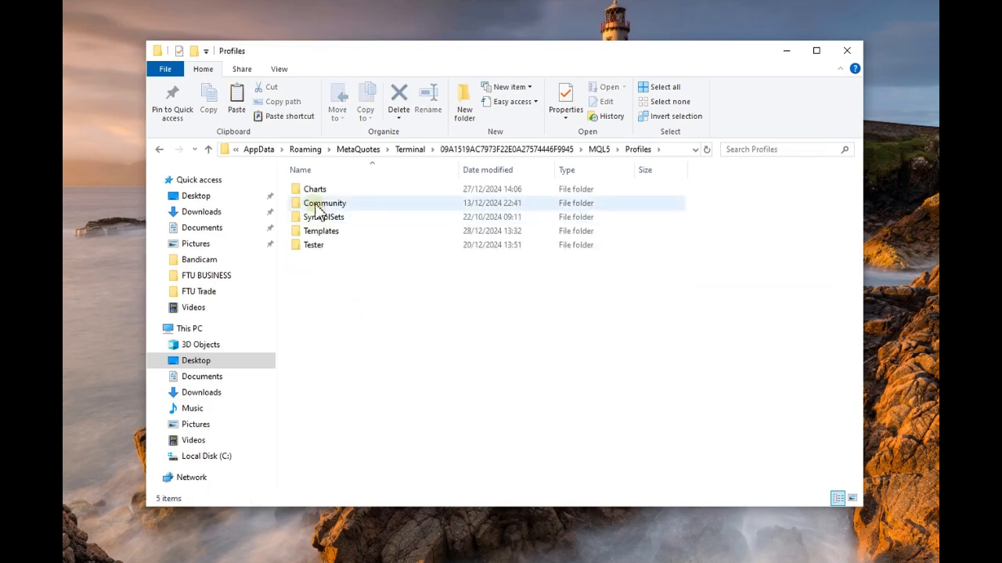
double_click(317, 191)
key("BackSpace")
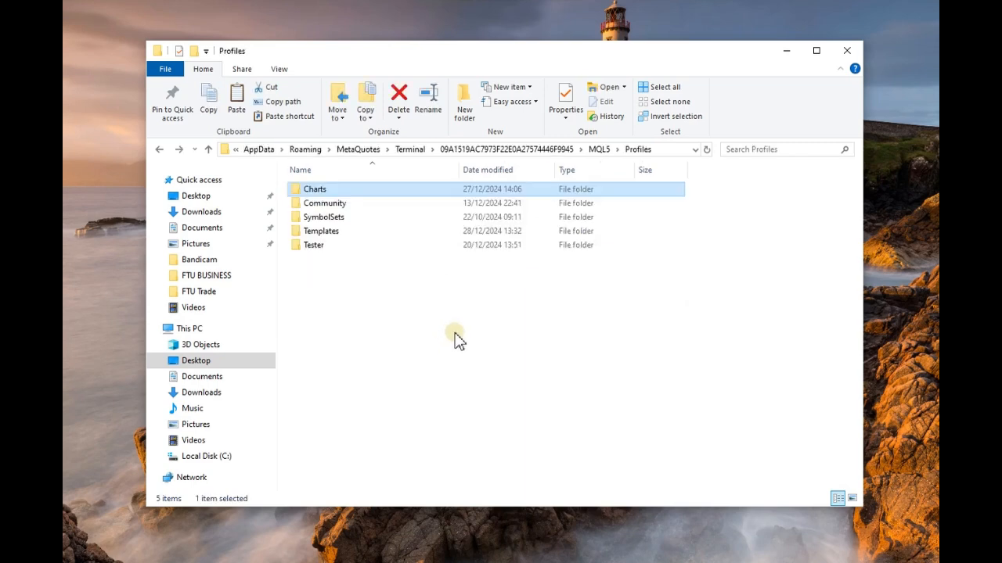
key("BackSpace")
key("BackSpace")
key("BackSpace")
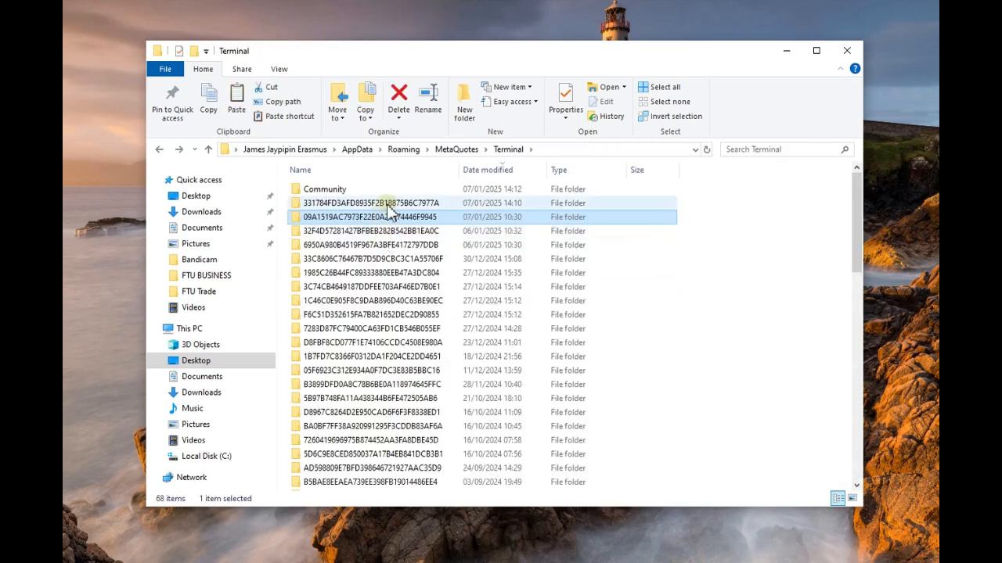
- Open the MQL5\Profiles\Charts folder inside the 331784FD3AFD8935F2B18875B6C7977A terminal data folder
double_click(384, 203)
double_click(317, 245)
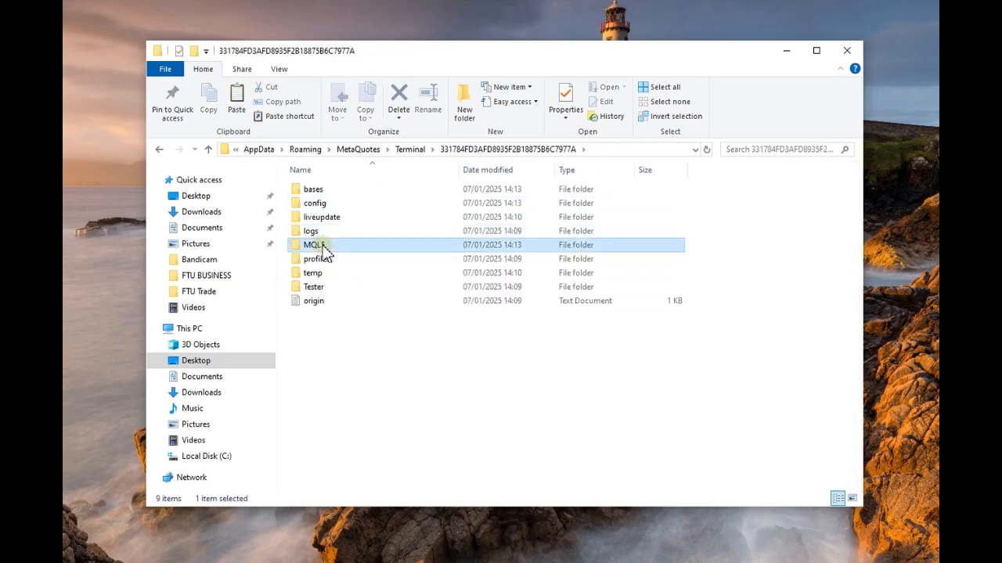
left_click(323, 288)
double_click(324, 291)
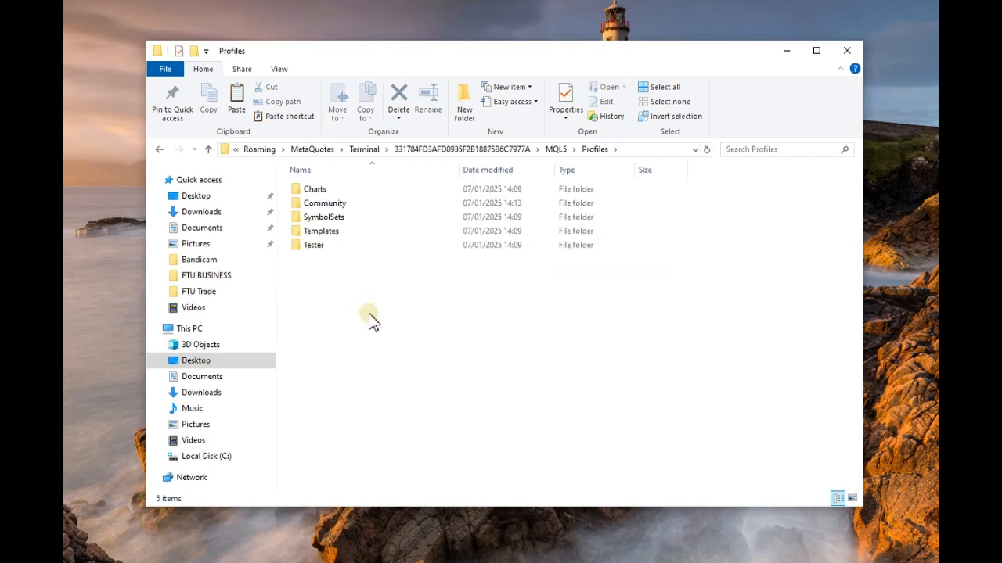
double_click(327, 194)
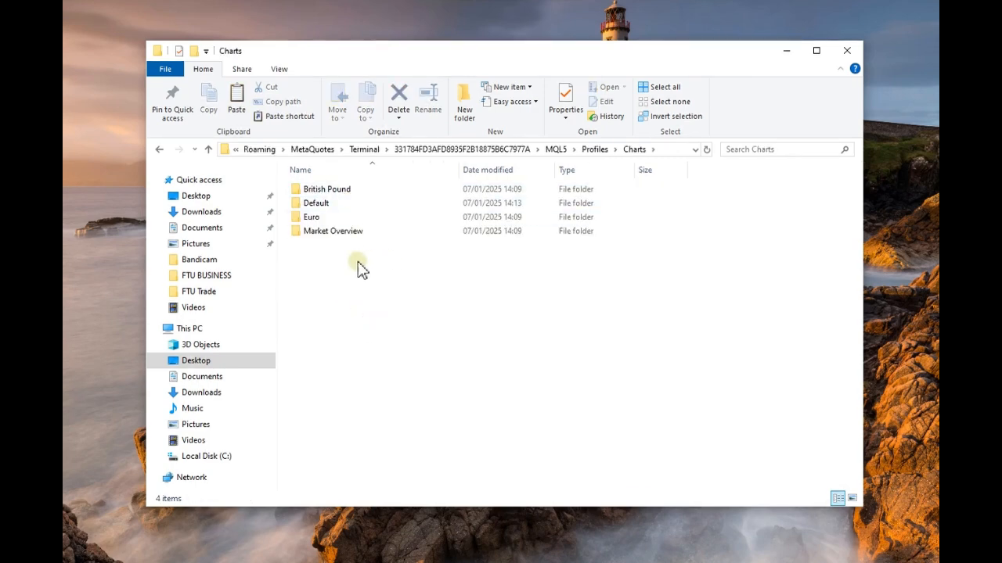
- Check the contents of the Default profile, and delete the British Pound, Default, Euro and Market Overview folders from Charts
double_click(321, 204)
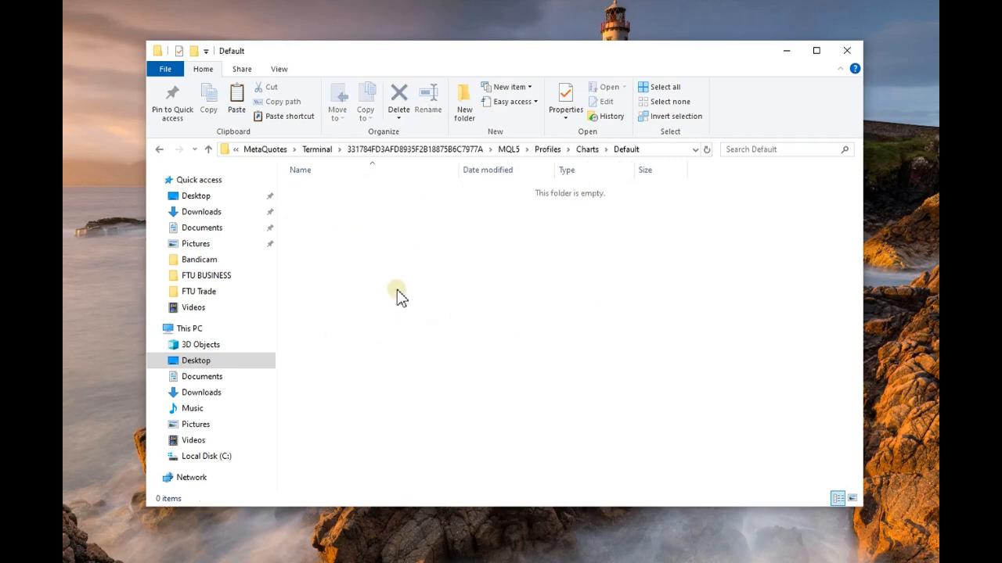
key("BackSpace")
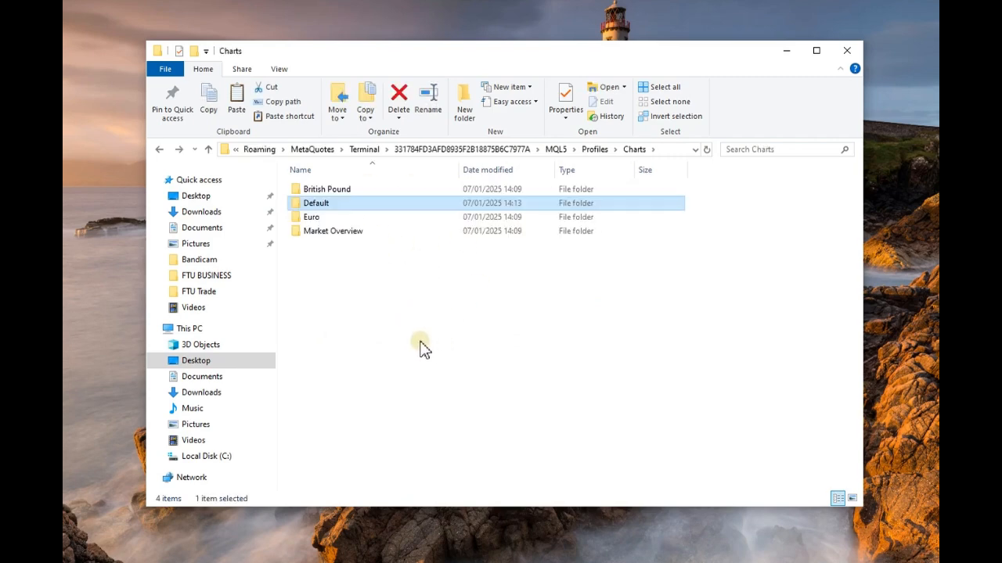
left_click_drag(328, 274, 322, 185)
key("Delete")
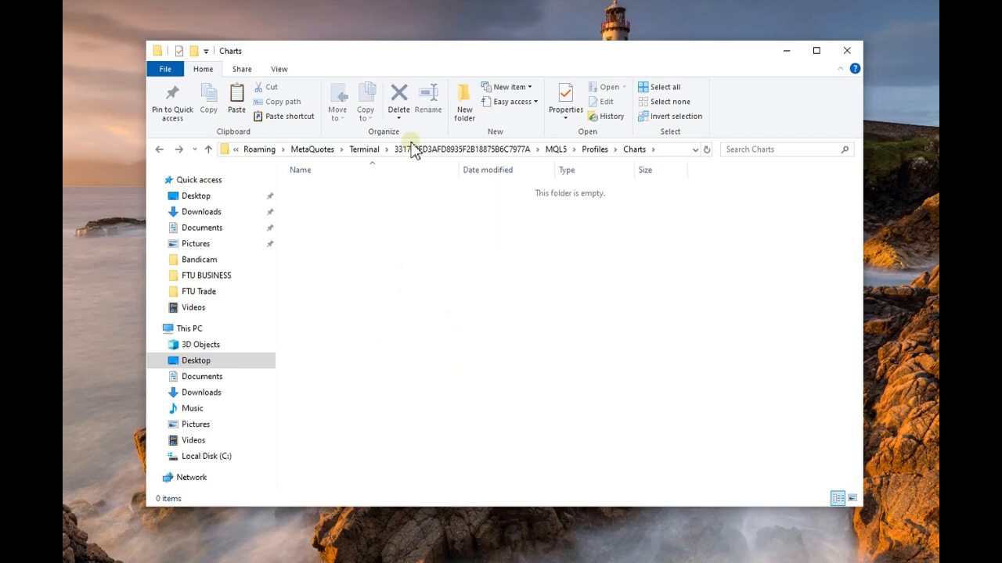
- Copy the Default folder from the MT5 -- Hantec Markets 01 Charts folder, reached through FTU Trade's Data folder, into the emptied Charts folder
left_click_drag(411, 56, 602, 53)
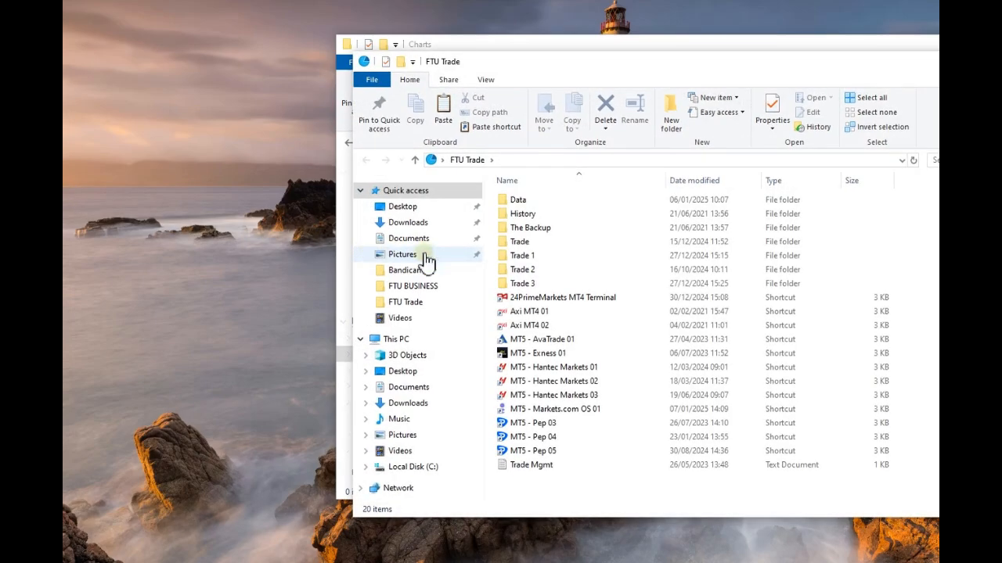
left_click_drag(538, 45, 297, 166)
double_click(243, 309)
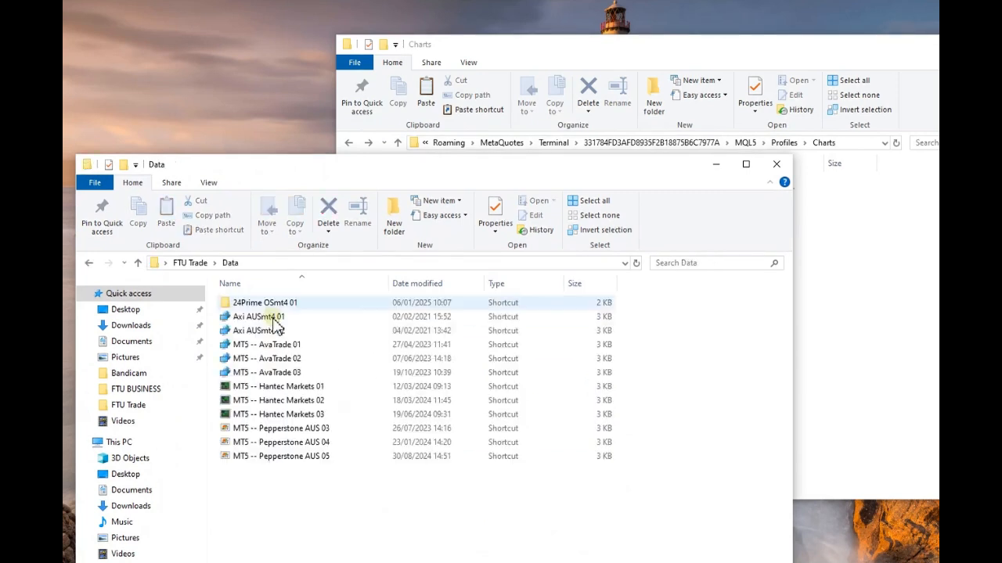
double_click(266, 385)
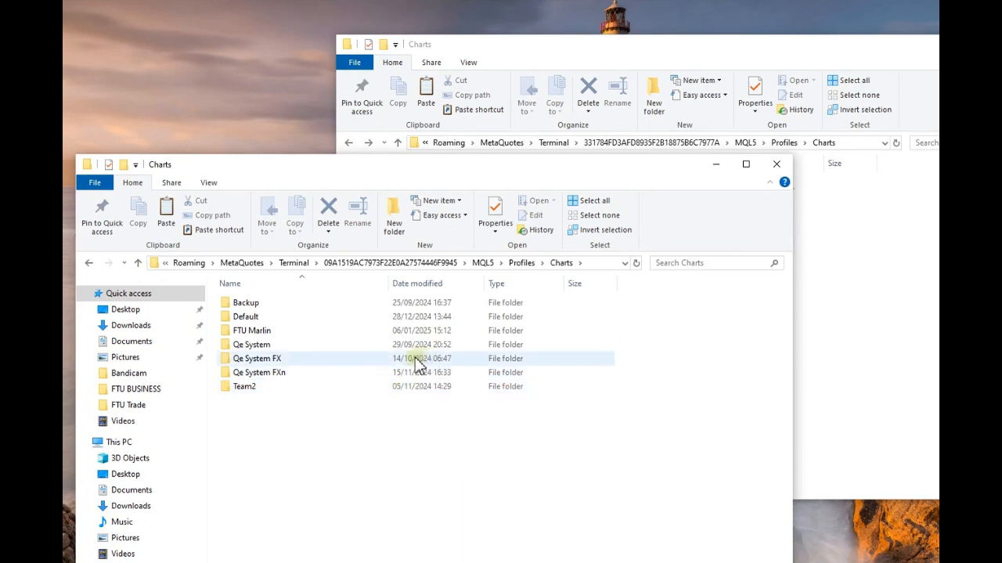
left_click(259, 317)
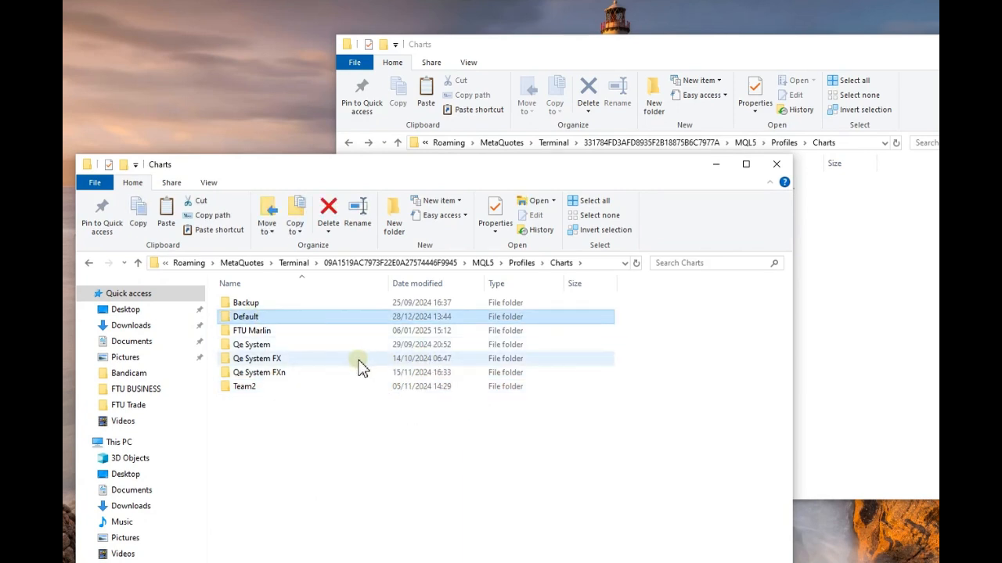
left_click(853, 346)
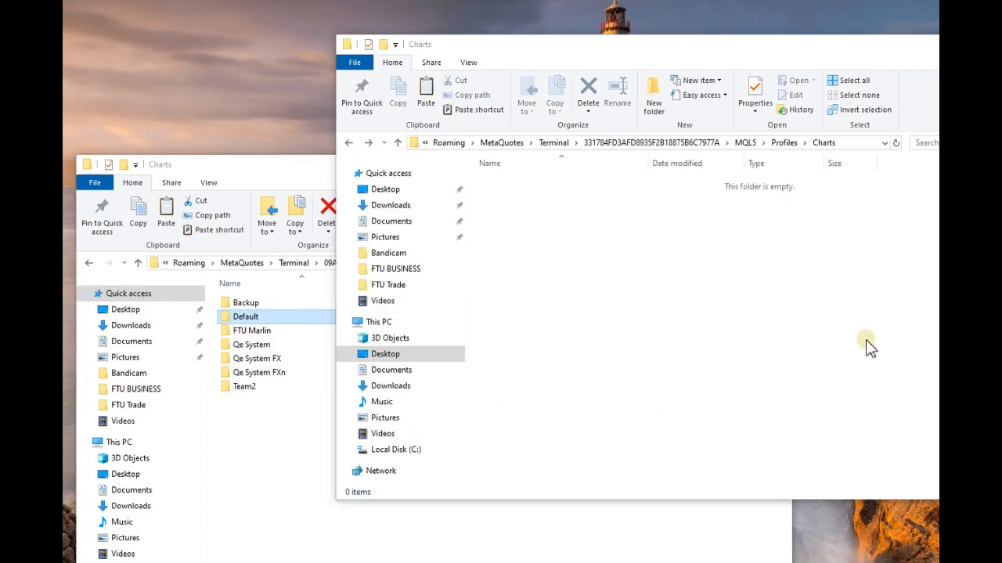
key("ctrl+v")
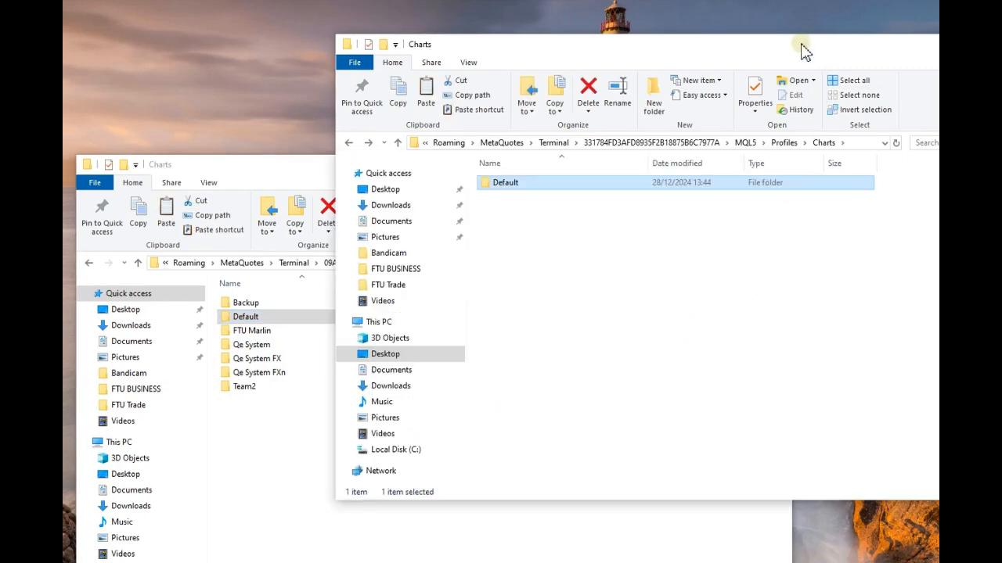
- Copy the full path of the new terminal's Charts folder
left_click_drag(805, 51, 711, 53)
left_click(741, 215)
left_click(778, 147)
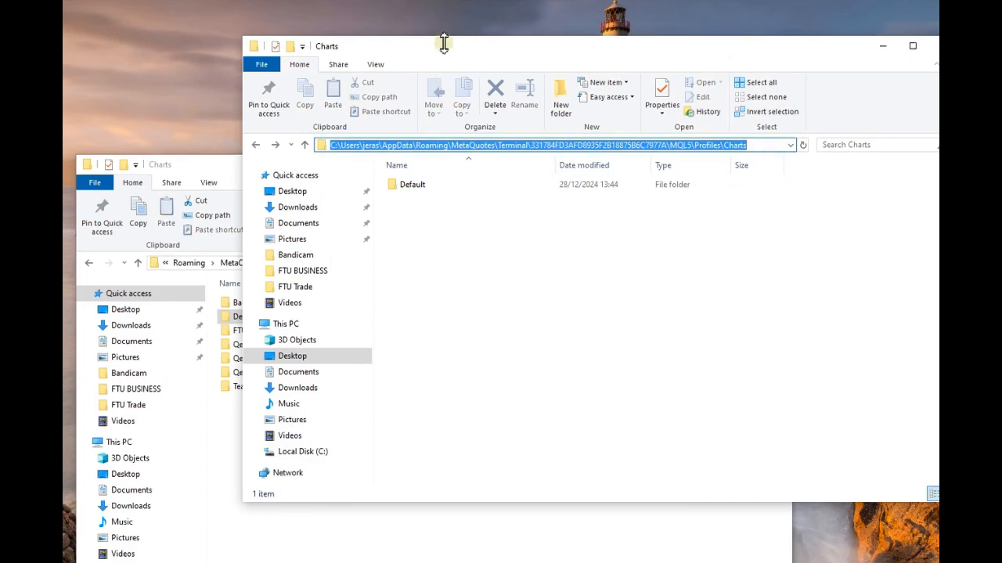
left_click_drag(457, 49, 634, 45)
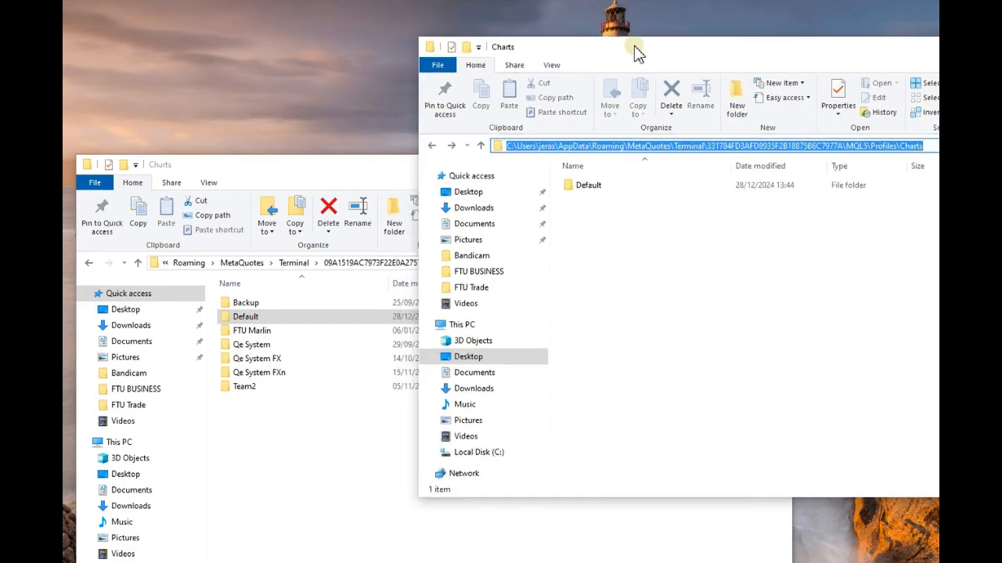
- Create a desktop shortcut to the copied Charts path named MT5 -- Markets.com OS 01, and move it into FTU Trade's Data folder
left_click(89, 265)
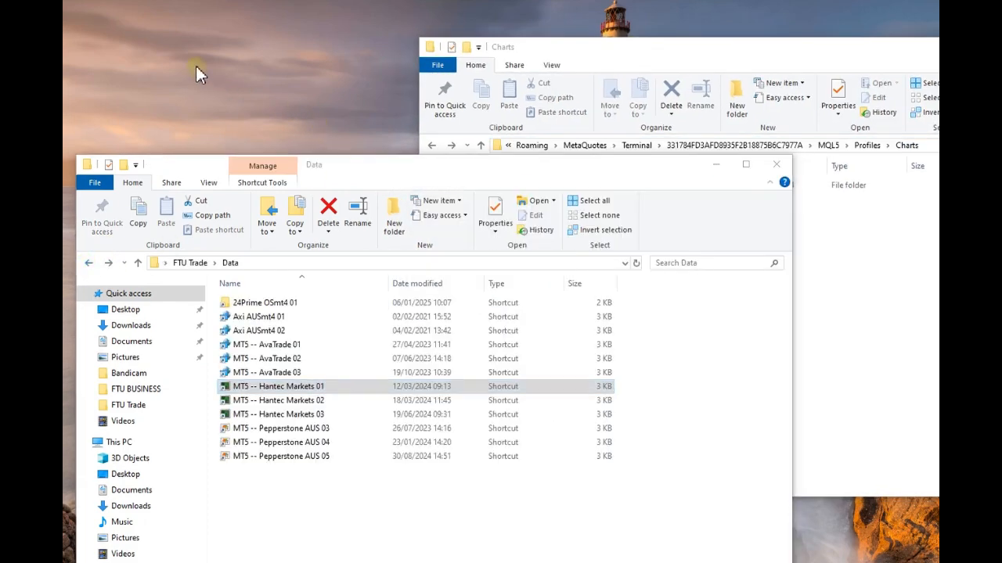
right_click(226, 49)
mouse_move(324, 197)
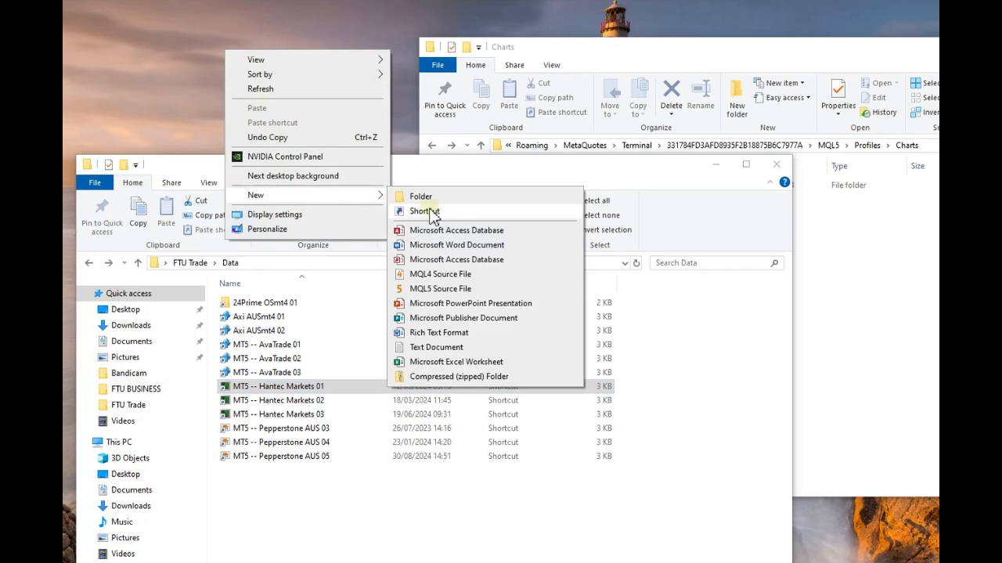
left_click(415, 210)
key("ctrl+v")
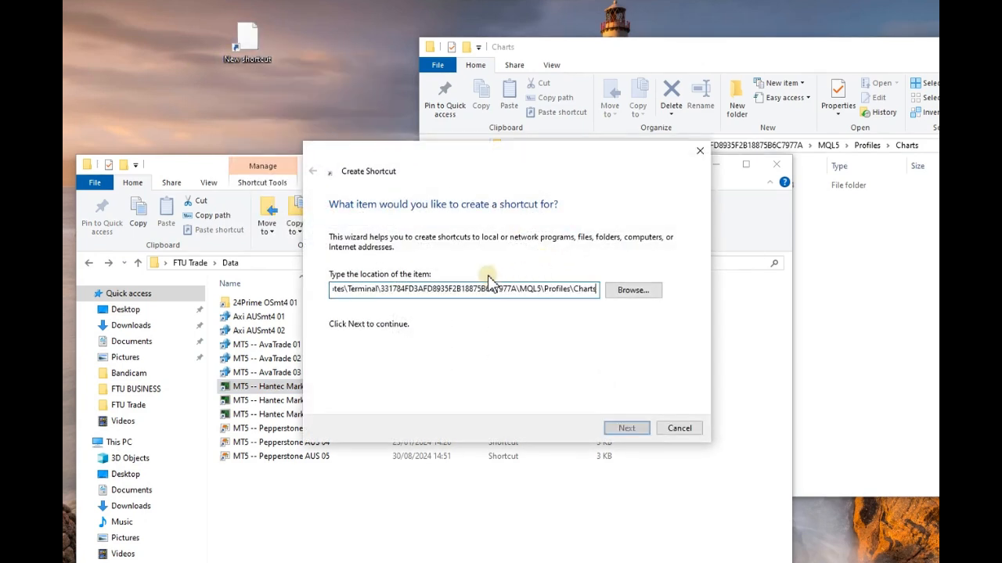
key("Return")
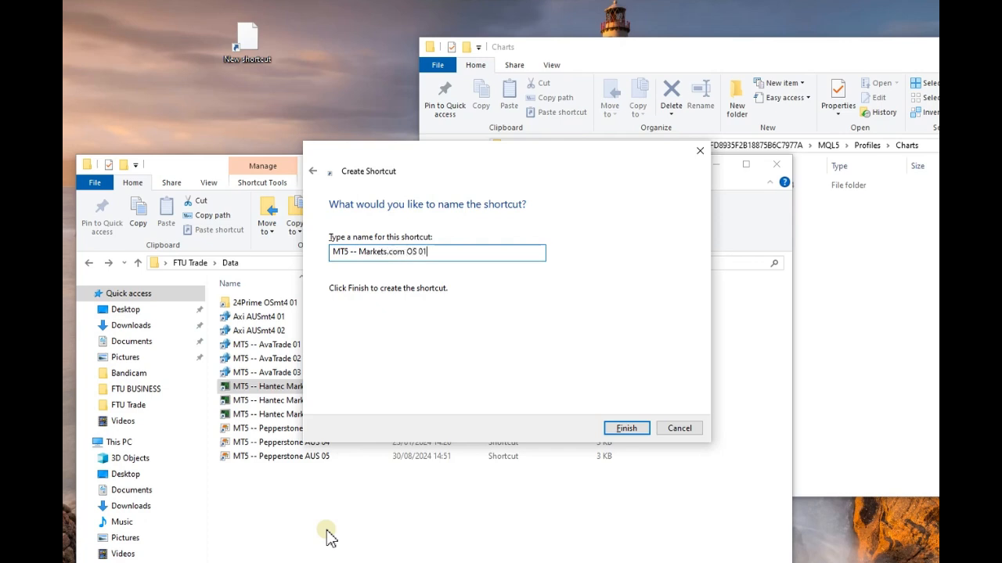
key("Return")
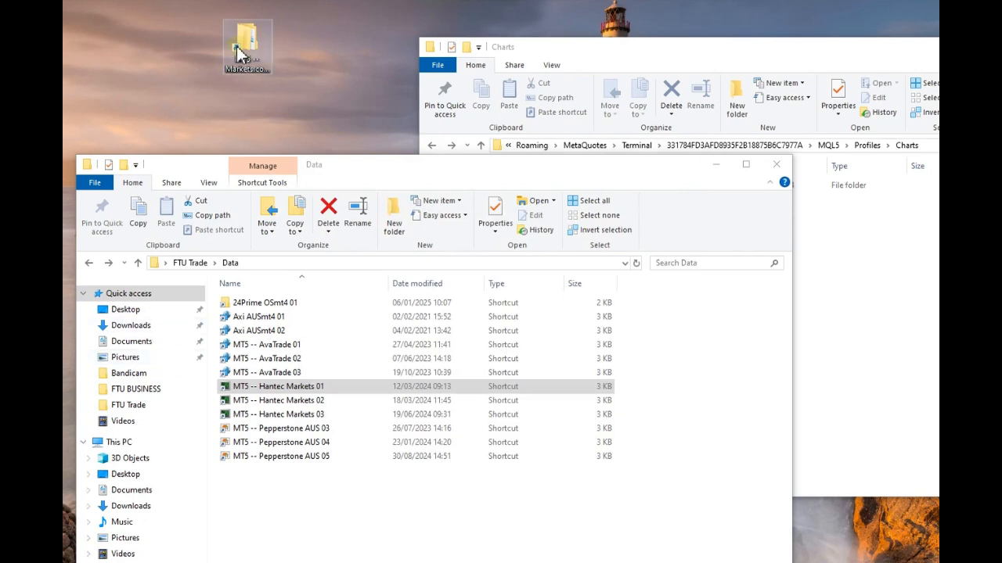
left_click_drag(245, 43, 318, 510)
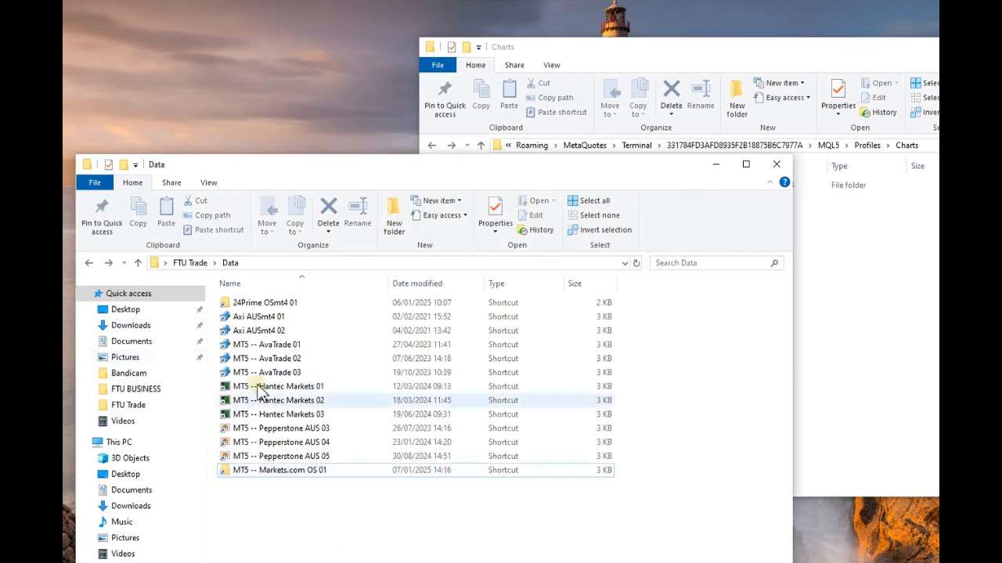
- Review the terminal shortcuts in the FTU Trade folder, and find the MT5 -- Markets.com OS 01 shortcut in its Data folder
left_click(89, 263)
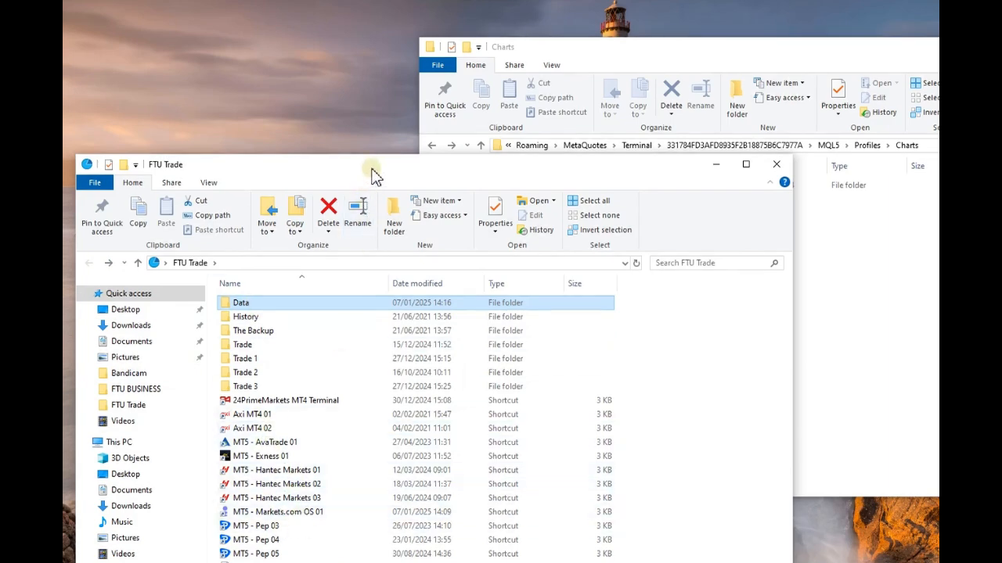
left_click_drag(374, 175, 381, 93)
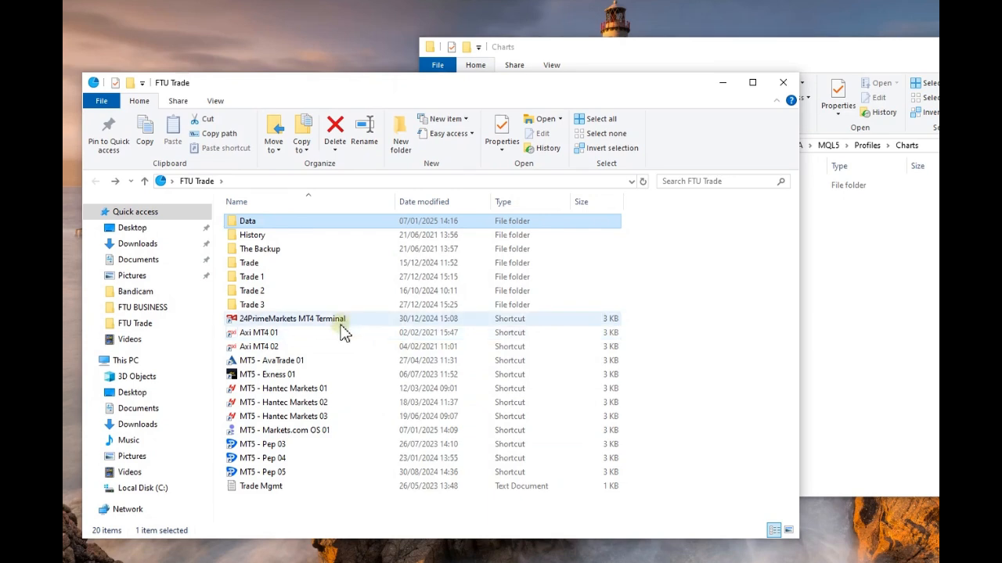
left_click(307, 319)
left_click(282, 376)
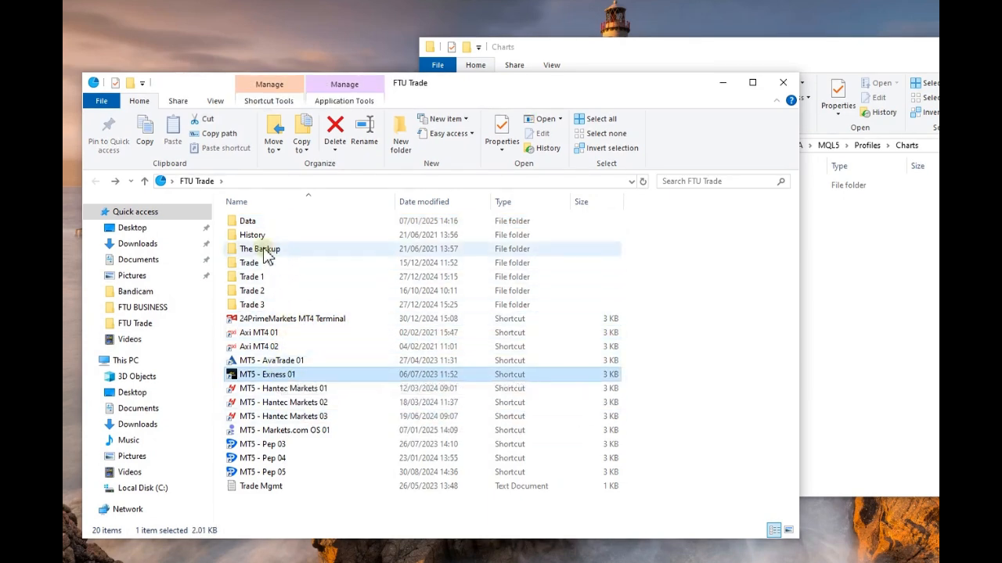
double_click(249, 222)
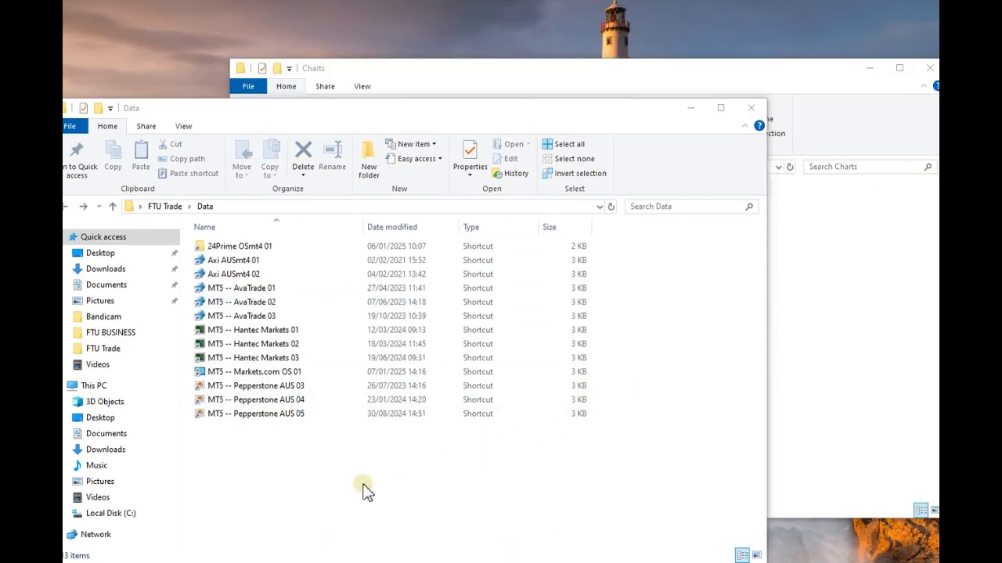
left_click(245, 378)
- Open the MT5 -- Hantec Markets 01 Charts folder beside the new terminal's Charts folder to compare their profiles
left_click(830, 315)
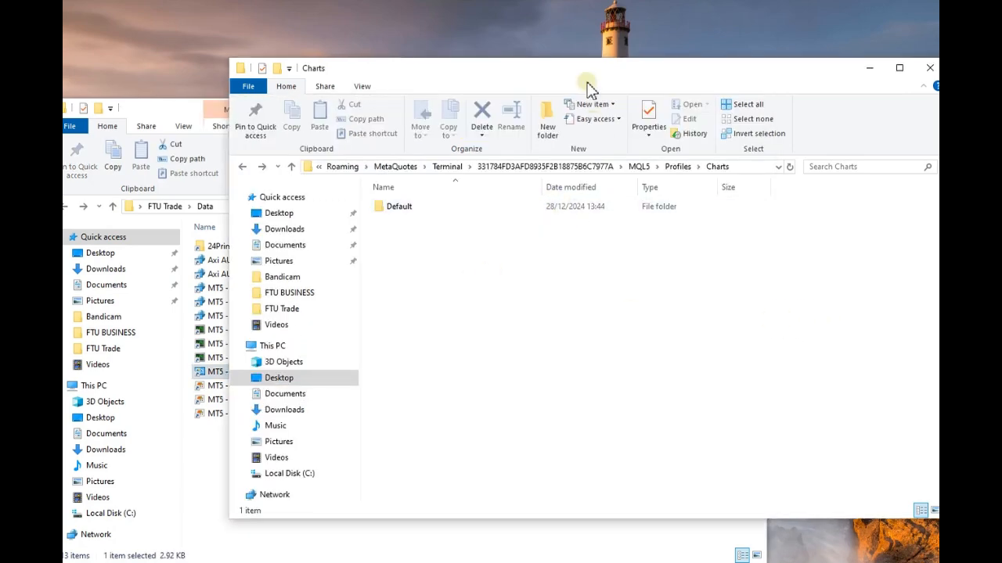
left_click_drag(592, 71, 721, 57)
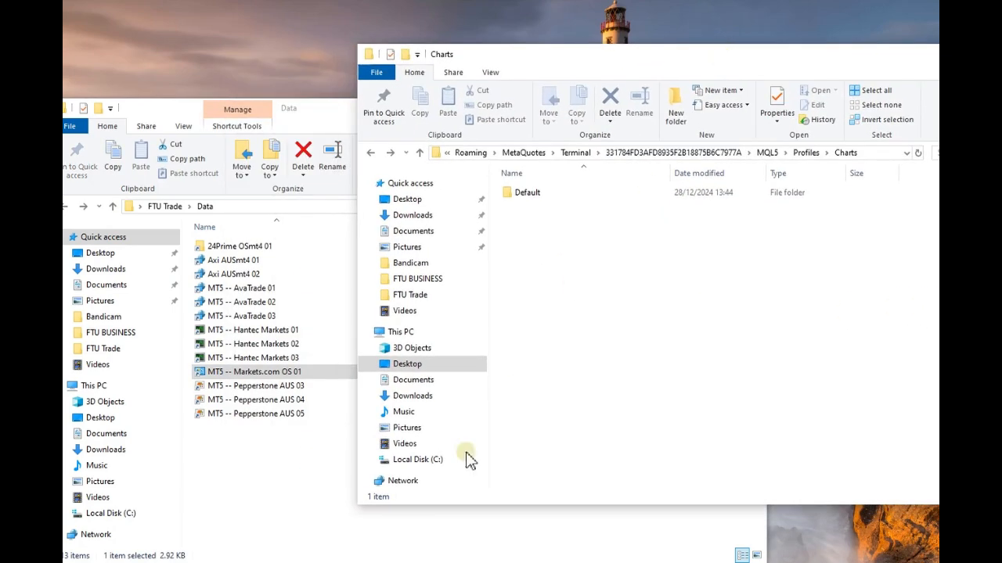
left_click(255, 479)
double_click(243, 334)
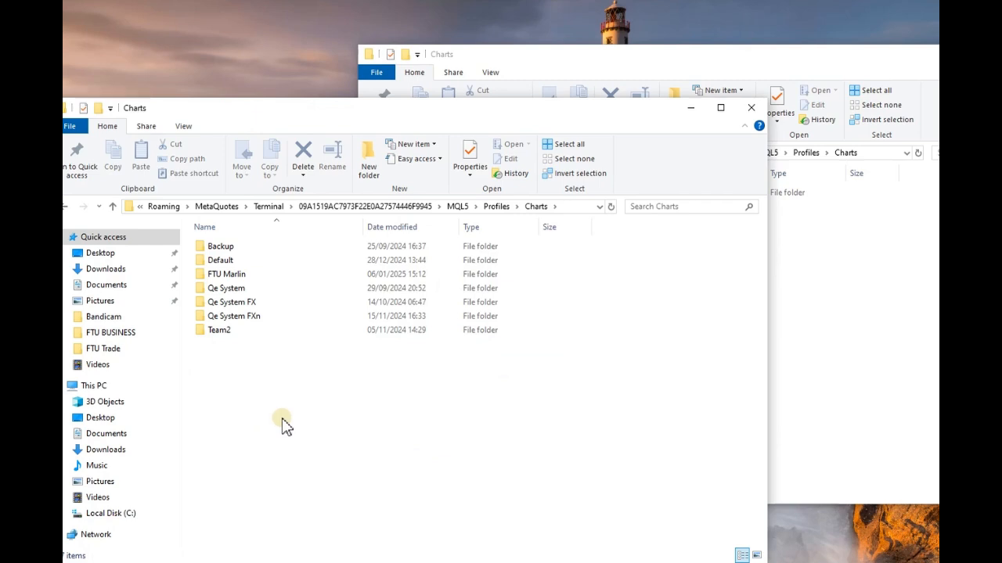
left_click(844, 323)
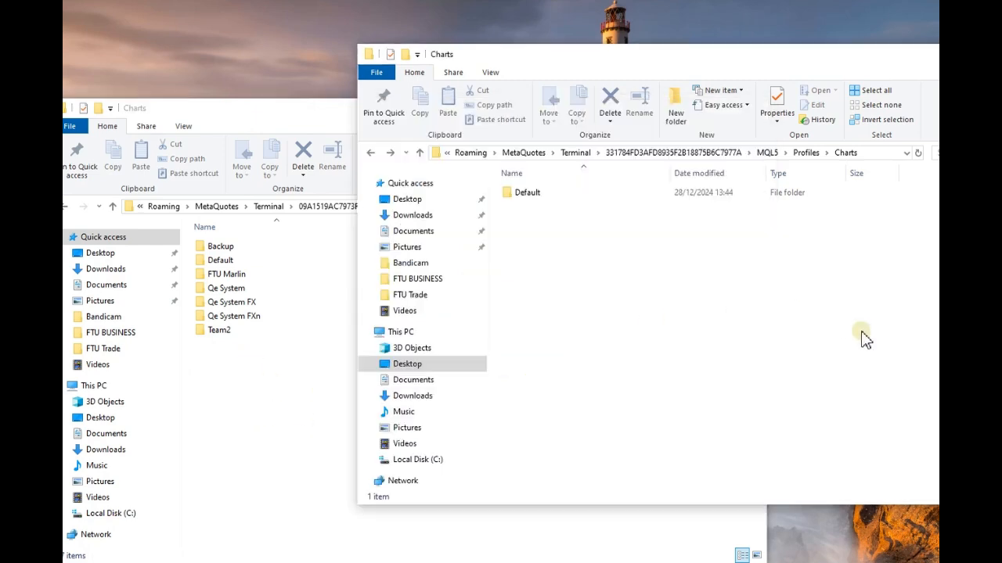
- Examine the new terminal's data folder from its root through MQL5 and Profiles to Charts
left_click(655, 153)
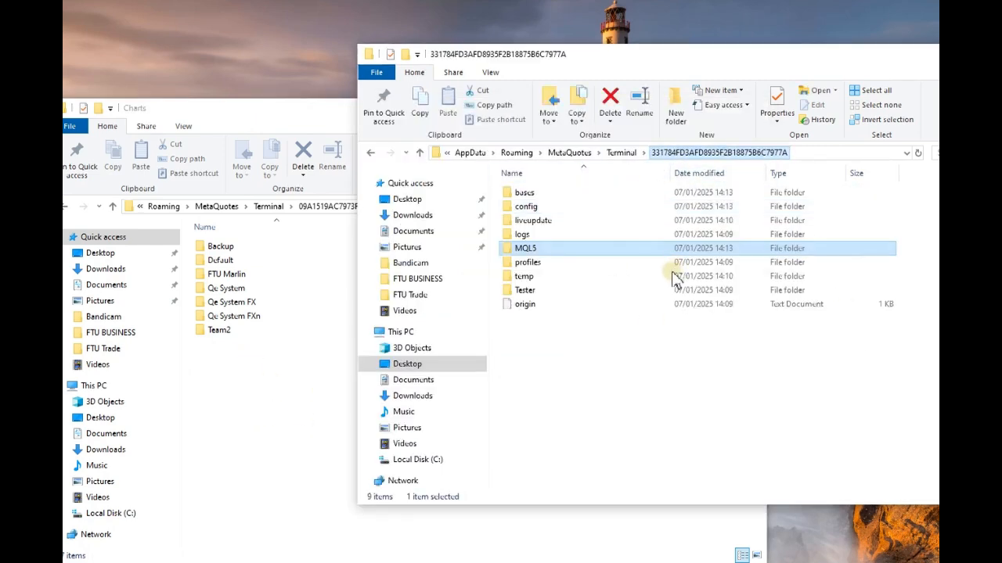
double_click(534, 250)
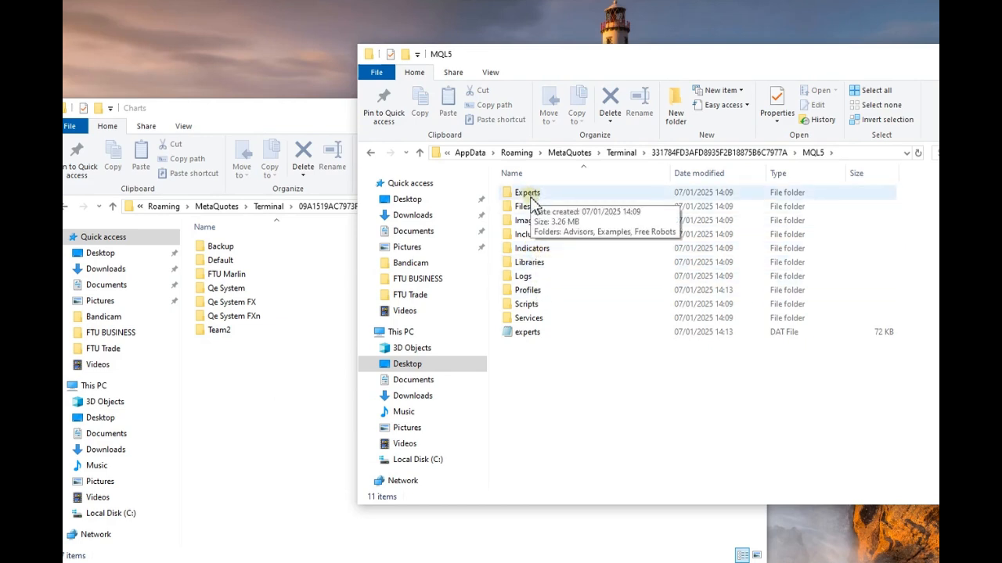
key("BackSpace")
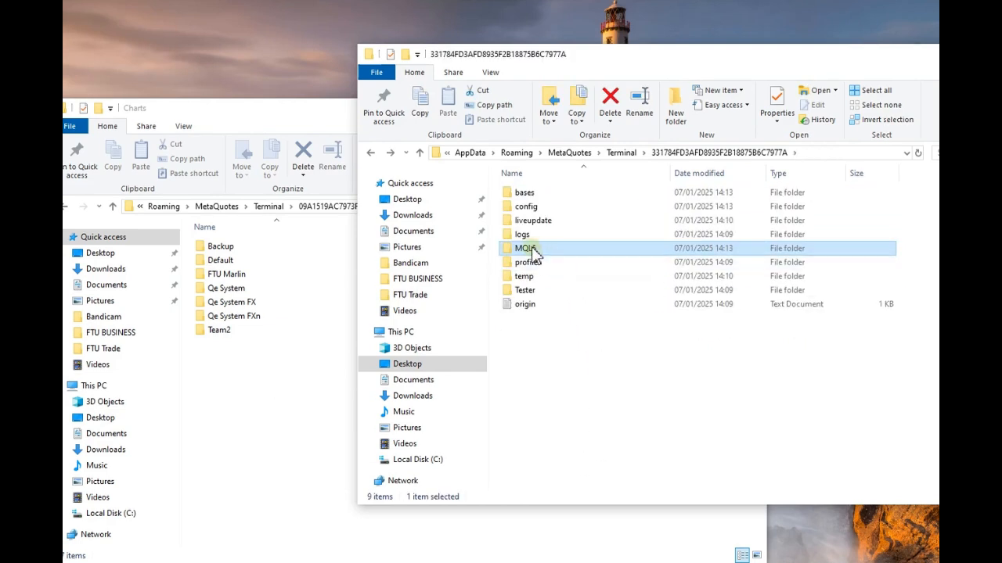
double_click(587, 249)
double_click(548, 290)
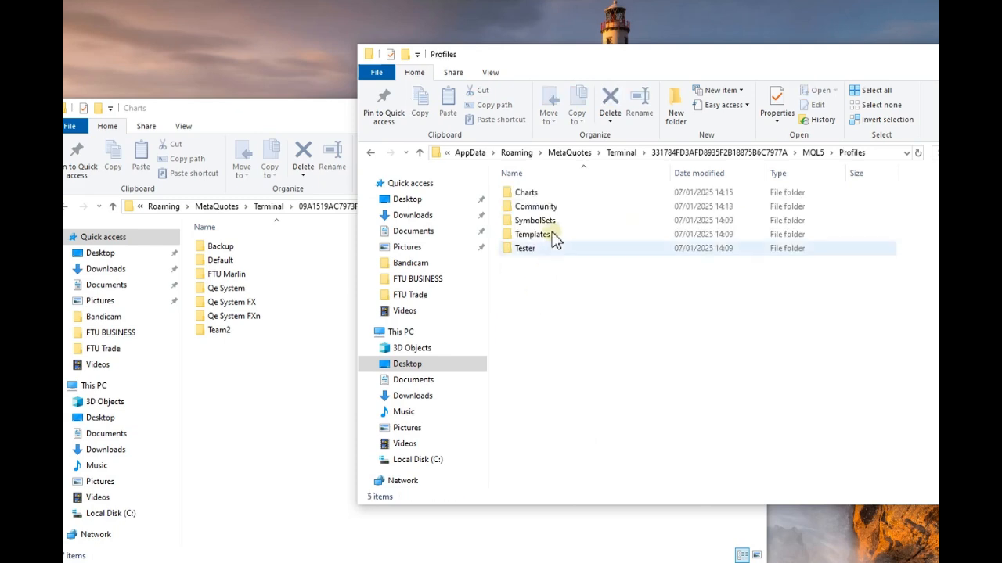
double_click(535, 194)
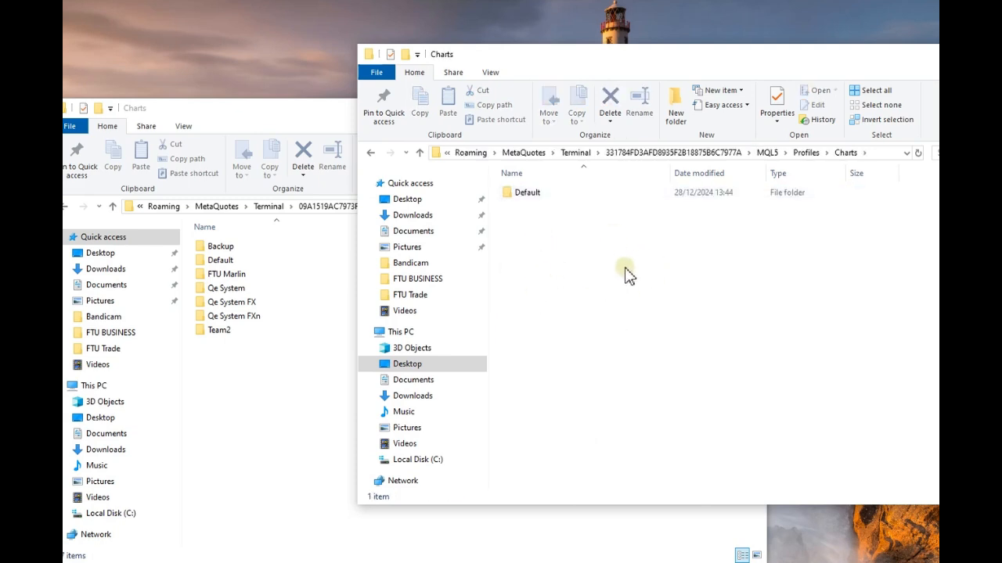
- Check the Templates folder inside the new terminal's Profiles, and return to its MQL5 folder
key("BackSpace")
left_click(540, 240)
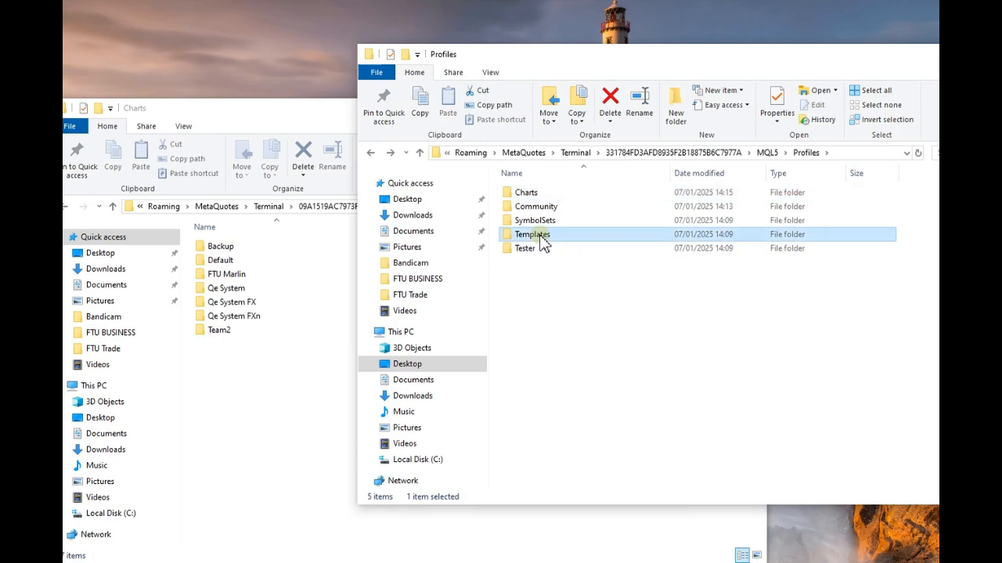
double_click(541, 243)
key("BackSpace")
key("BackSpace")
key("BackSpace")
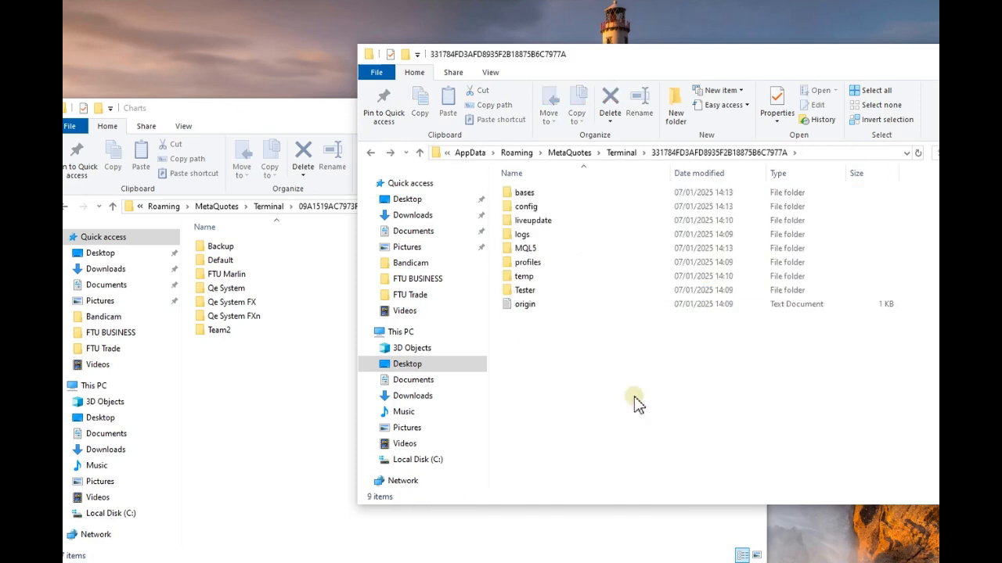
key("BackSpace")
key("BackSpace")
key("BackSpace")
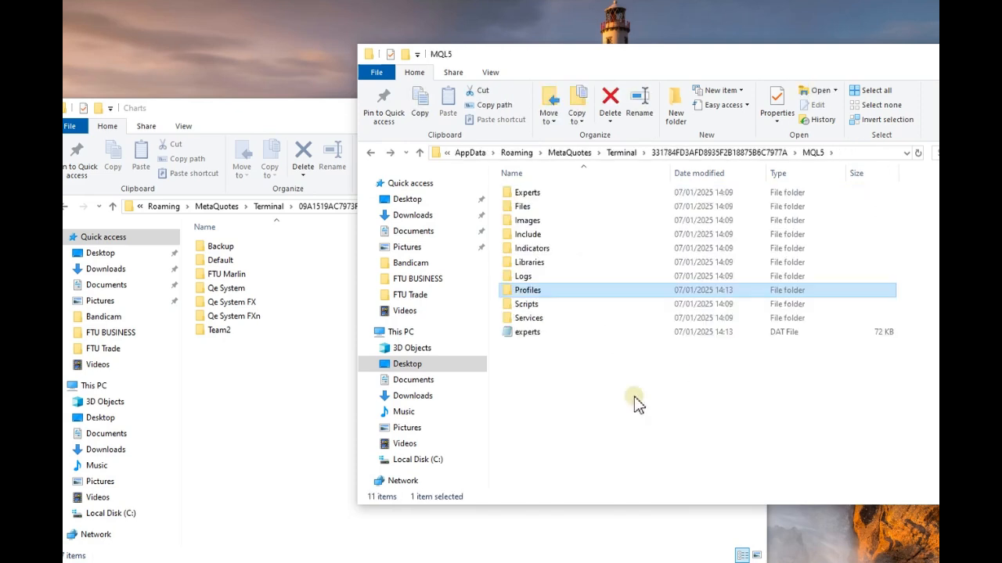
left_click(635, 397)
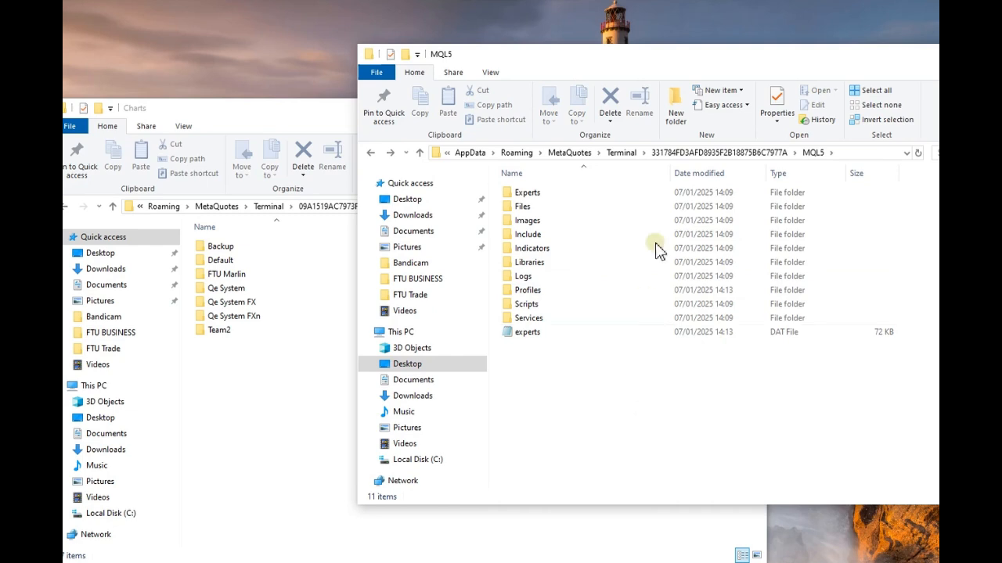
- Launch the terminal from the MT5 - Markets.com OS 01 shortcut in the desktop's FTU Trade folder, and minimize the folder window
left_click(470, 201)
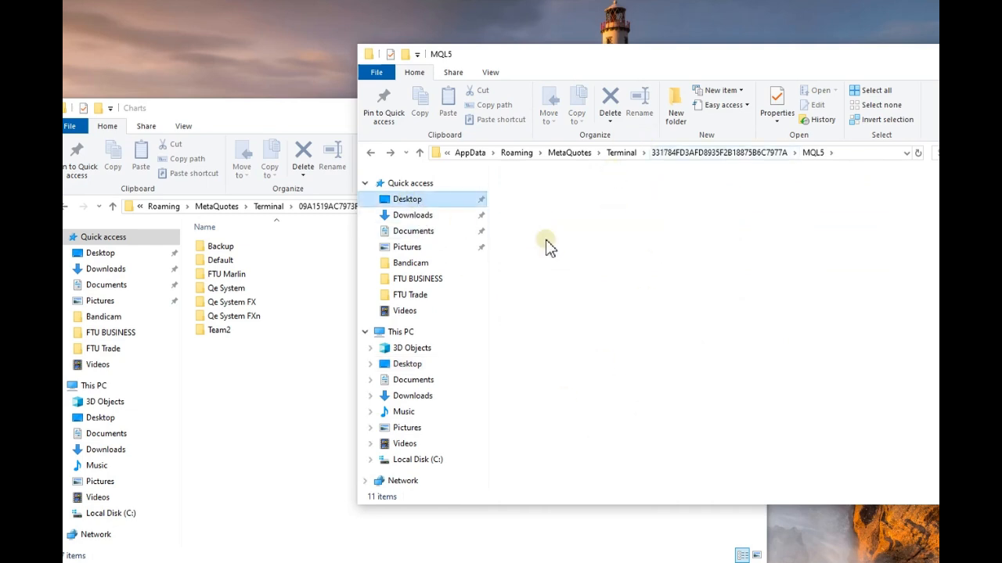
left_click(540, 208)
double_click(542, 208)
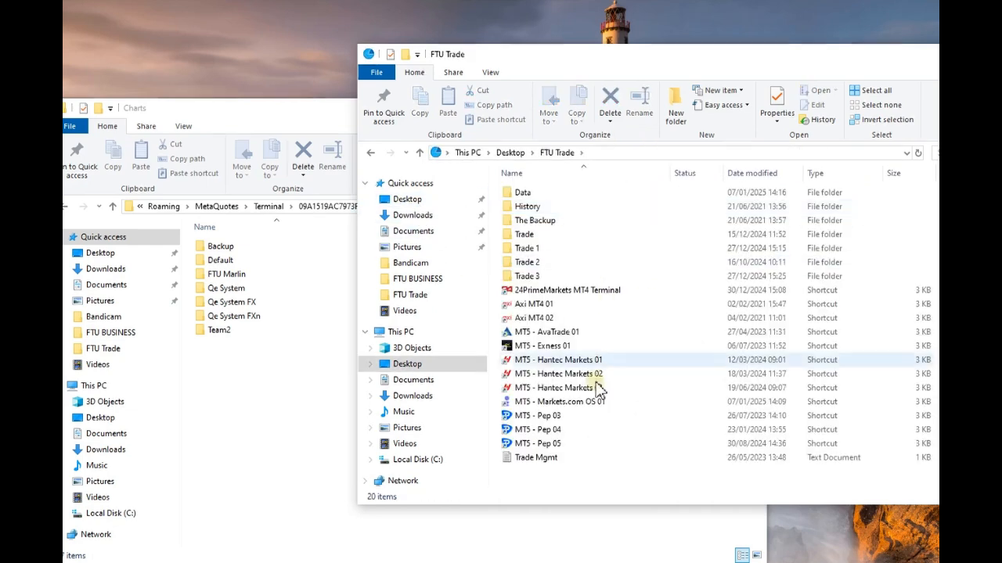
left_click(561, 402)
left_click_drag(783, 60, 580, 56)
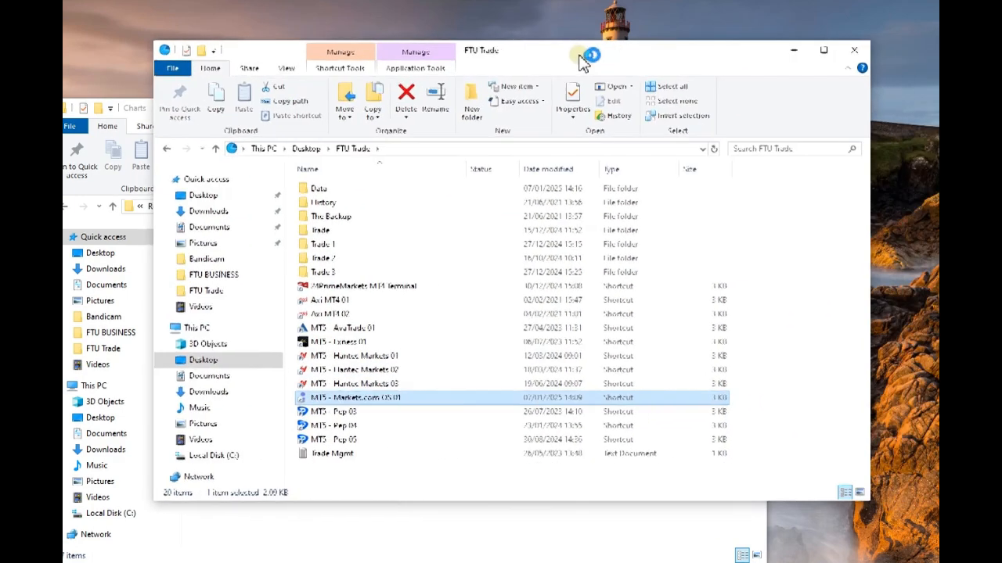
left_click(796, 52)
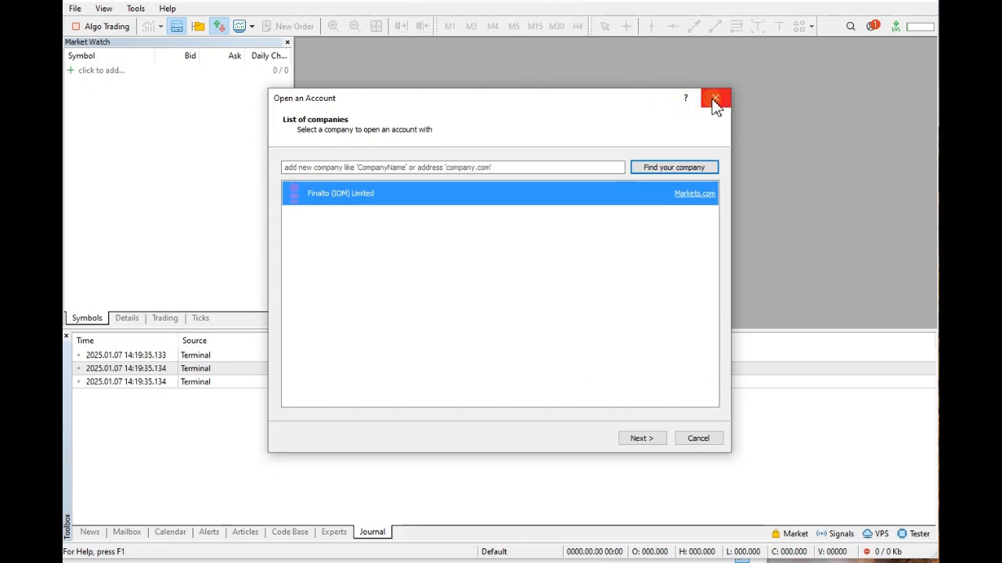
- Try to open a Finalto (IOM) Limited demo account on the Markets.com-Demo server, accepting the terms and submitting the form, and close the terminal
left_click(645, 440)
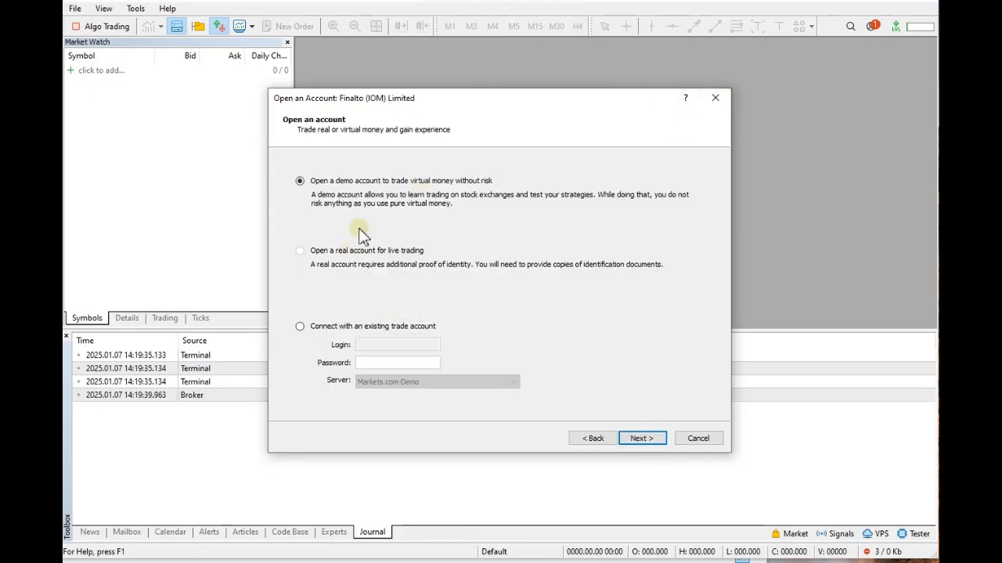
left_click(642, 439)
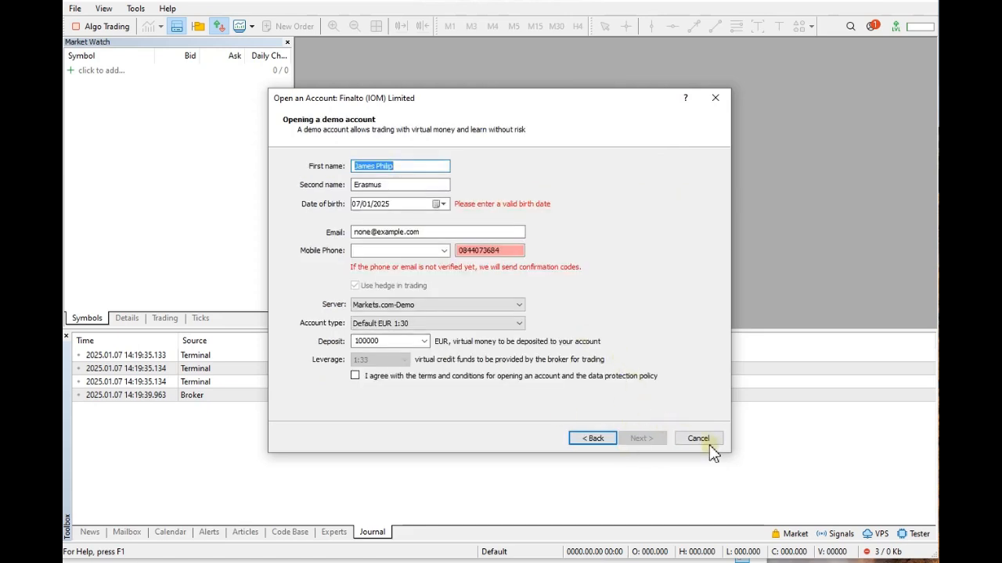
left_click(699, 440)
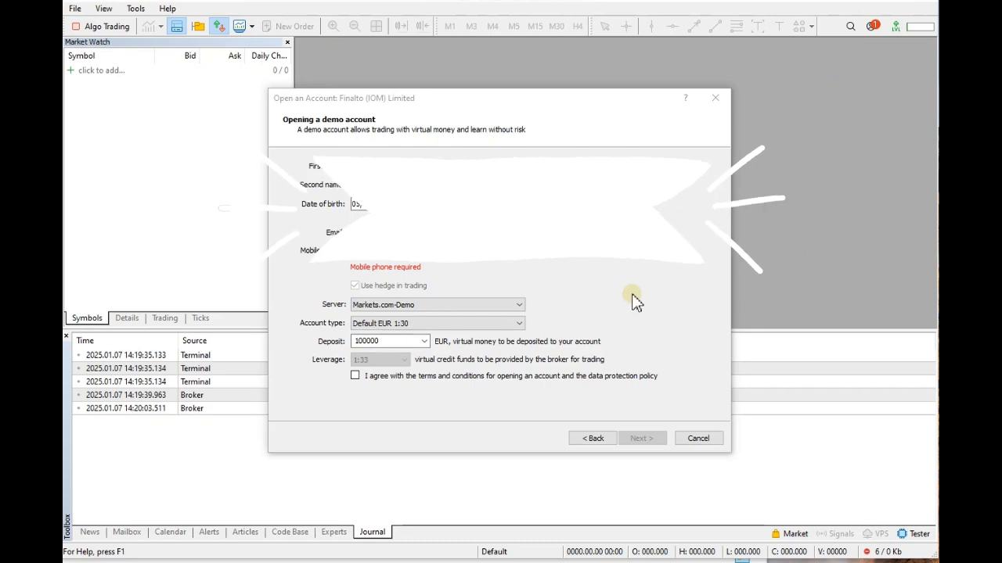
left_click(417, 324)
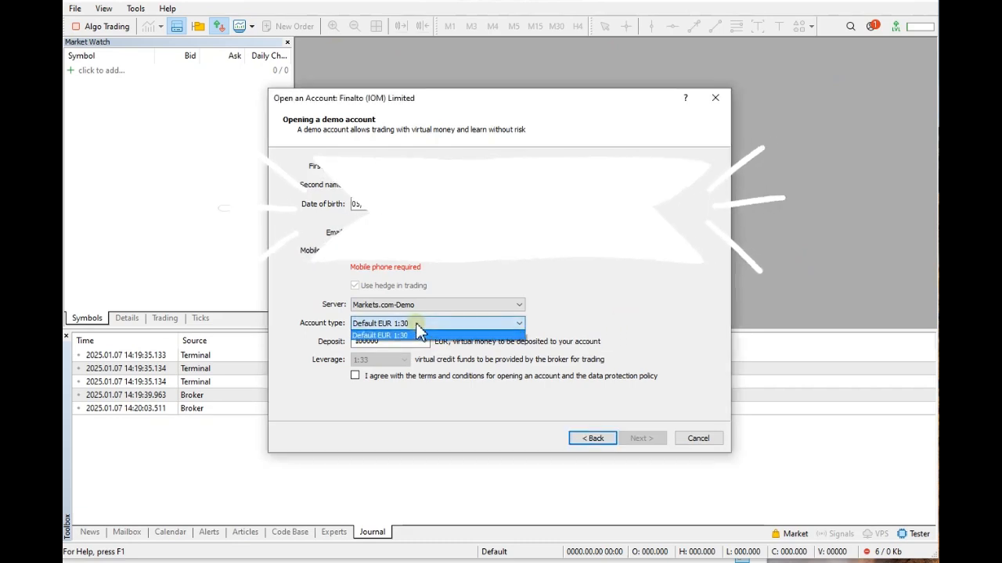
left_click(417, 324)
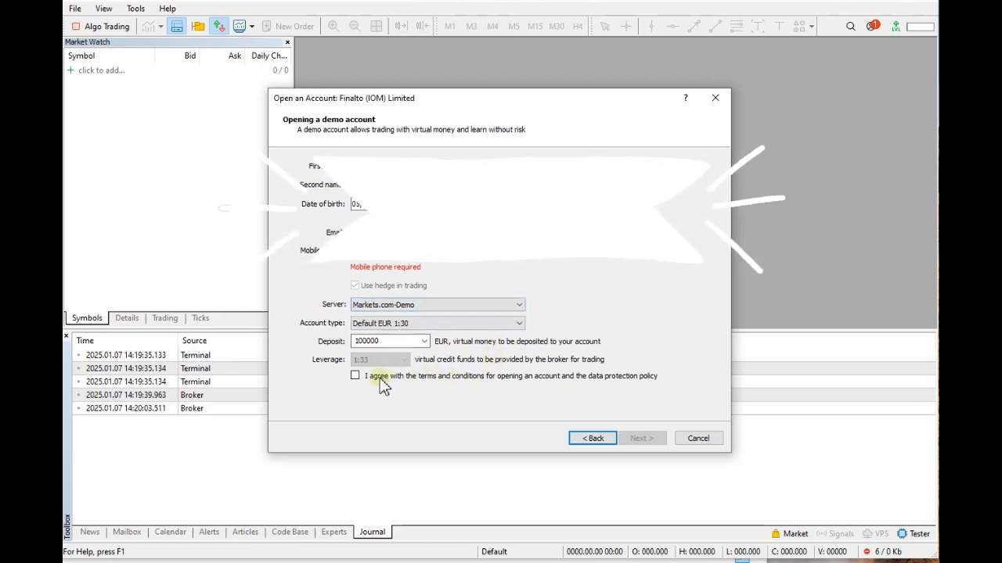
left_click(355, 376)
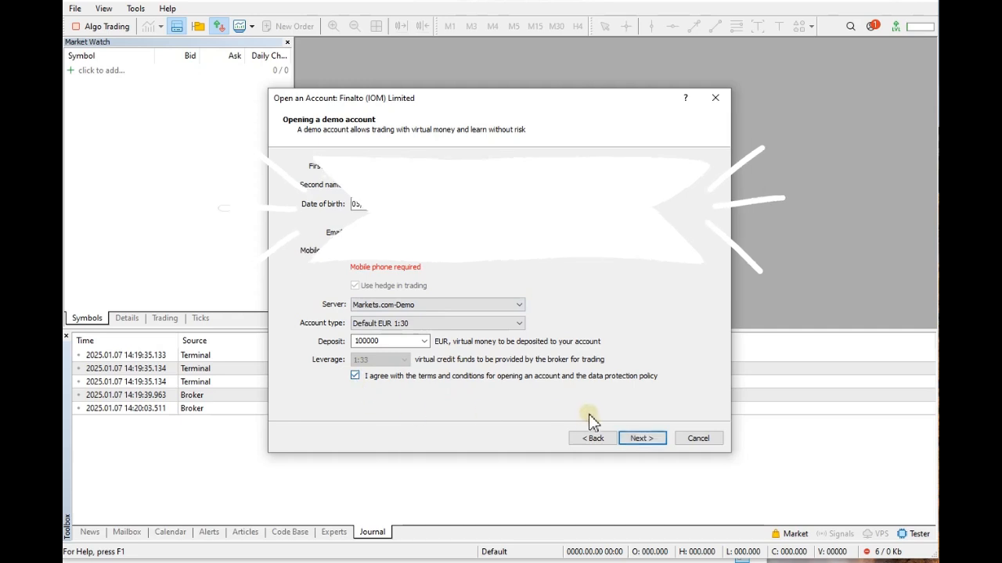
left_click(641, 438)
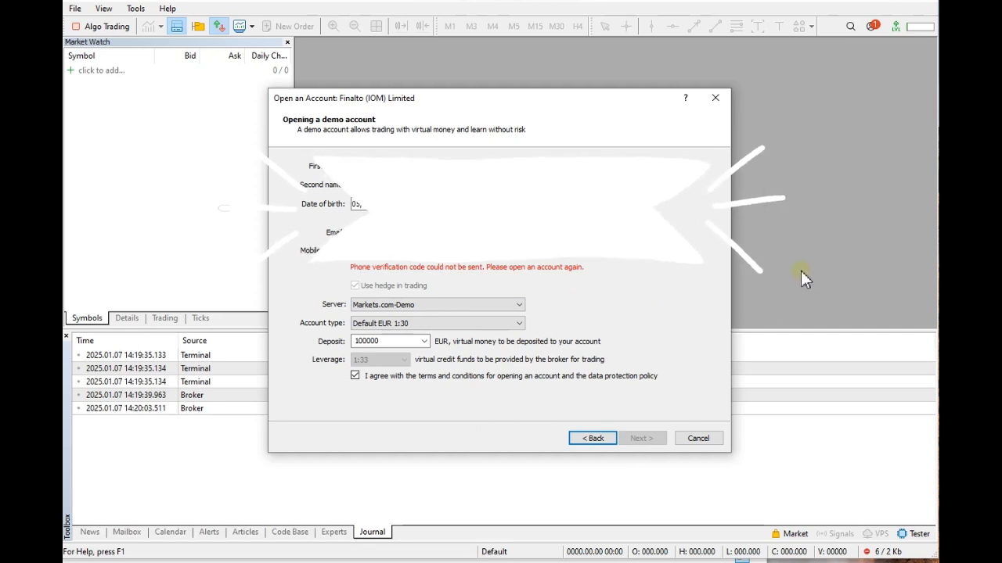
left_click(932, 2)
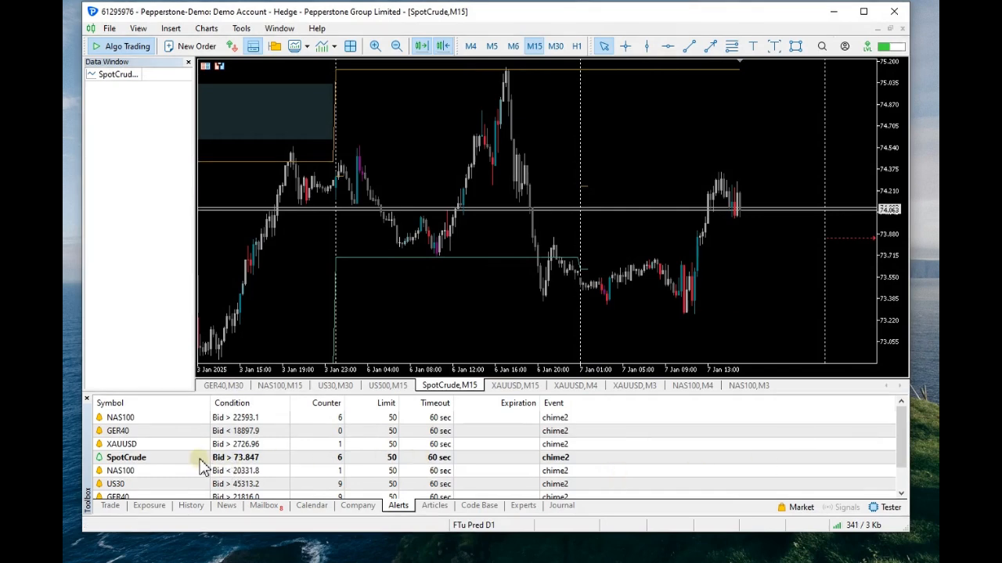
- Move the SpotCrude Bid > alert up to 74.616 on the chart, check its available sounds, and keep chime2 as the source
left_click(317, 460)
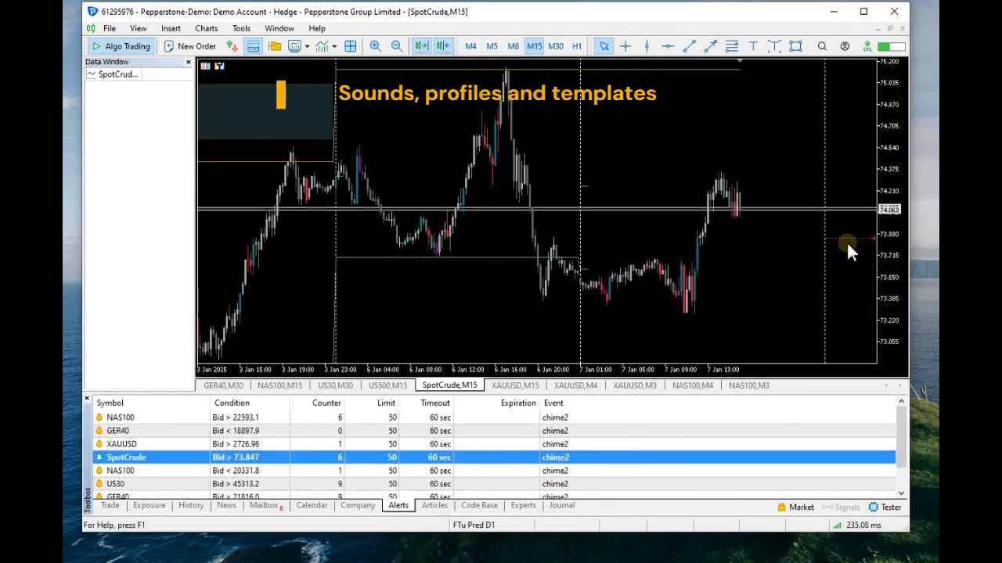
left_click_drag(846, 238, 836, 138)
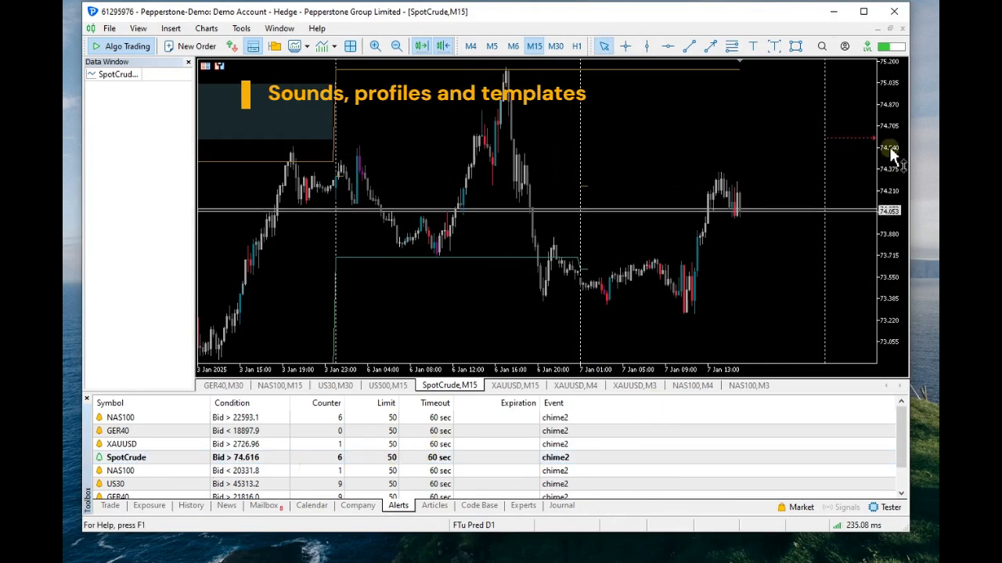
double_click(837, 140)
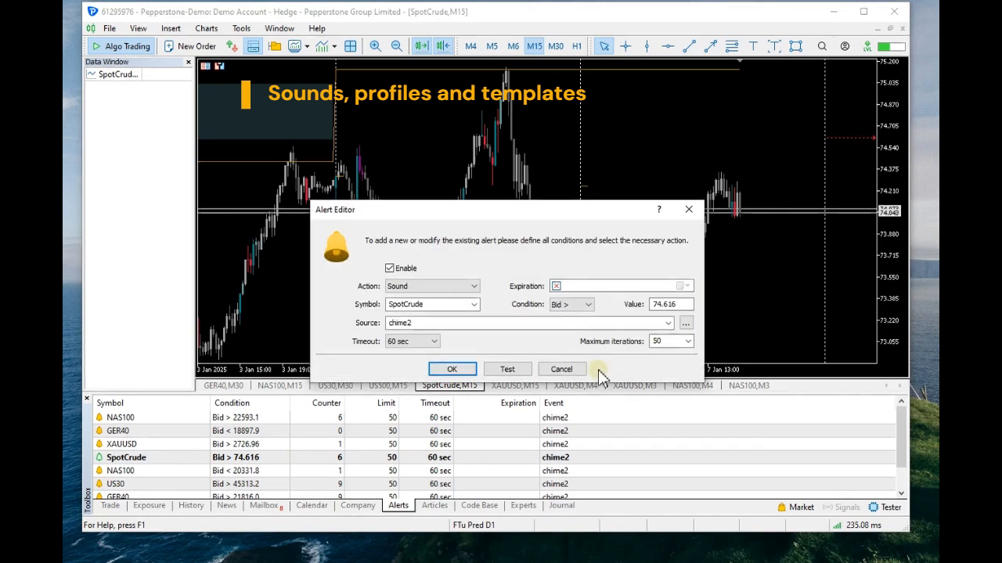
left_click(667, 324)
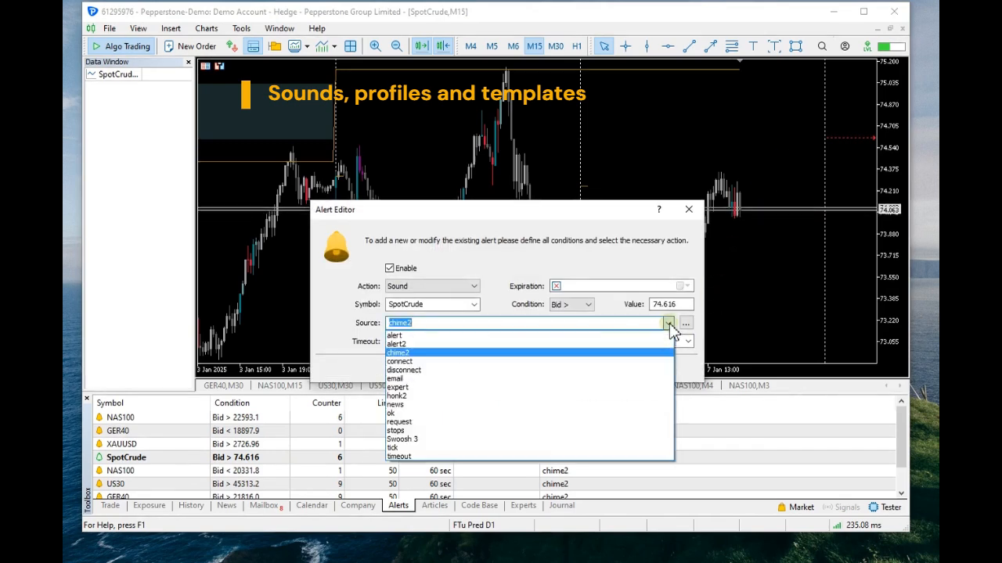
left_click(669, 323)
left_click(450, 369)
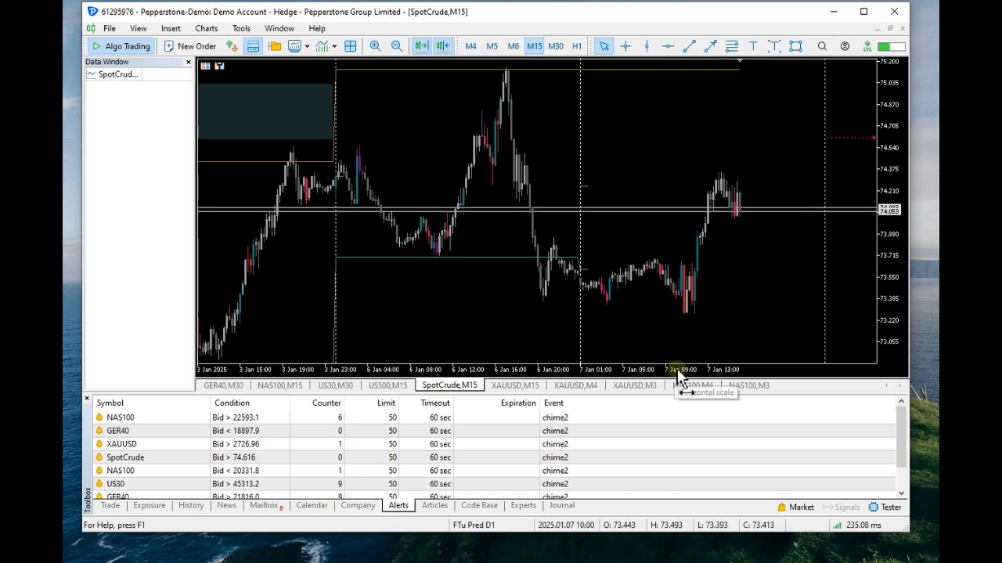
- Add a new price alert at 73.829 on the SpotCrude M15 chart
right_click(850, 280)
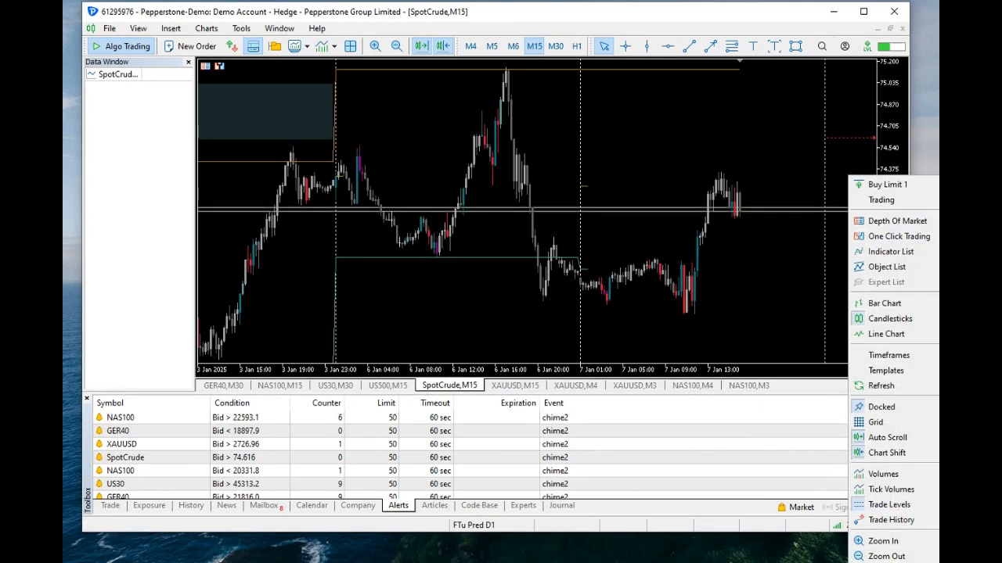
right_click(505, 240)
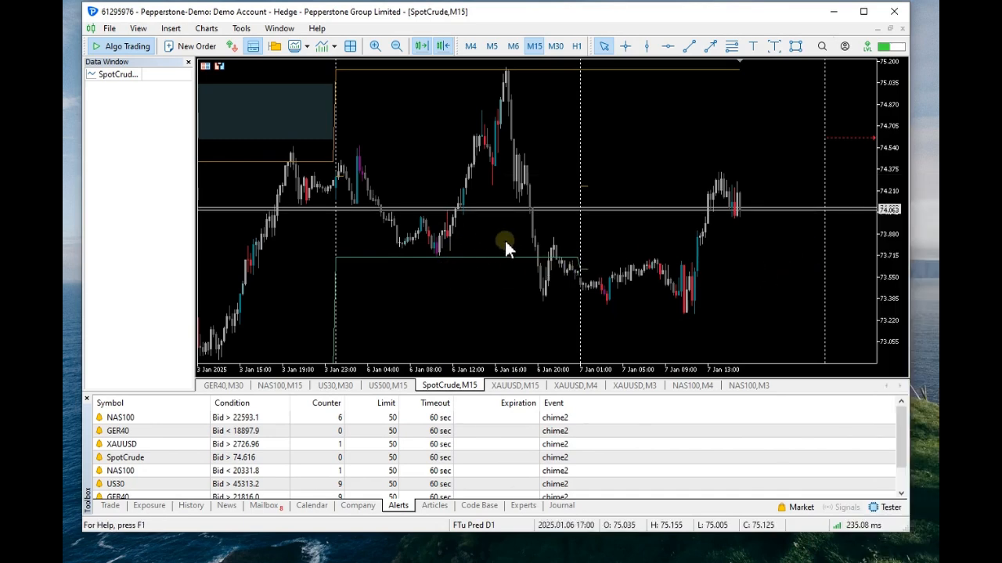
mouse_move(559, 205)
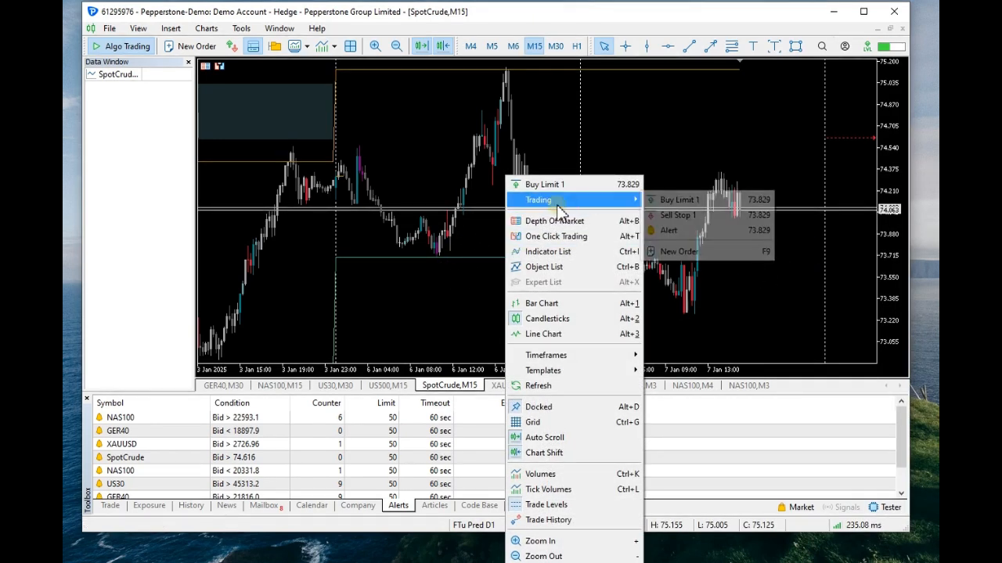
left_click(678, 231)
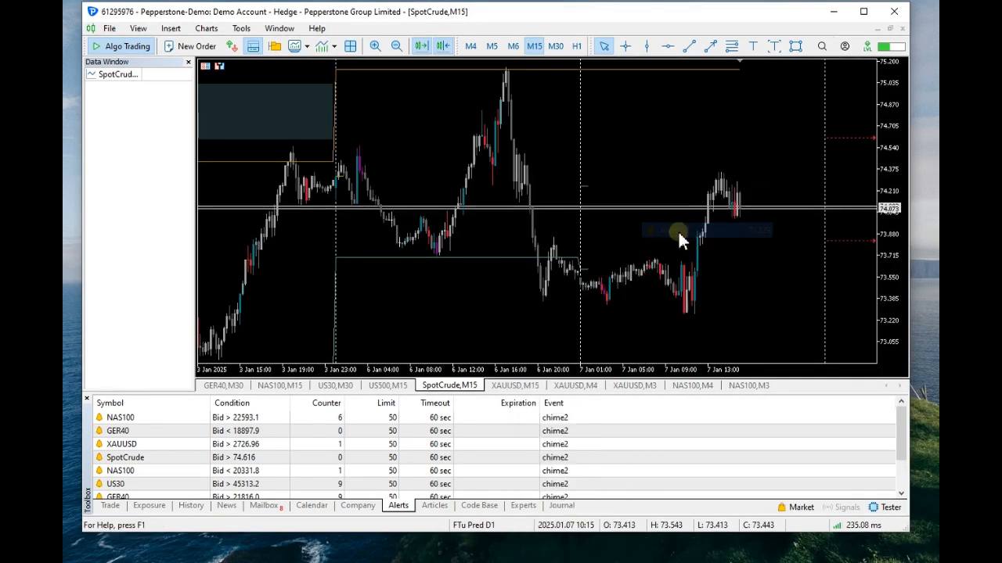
- Set the new 73.829 alert's sound to honk2, timeout to 60 sec and maximum iterations to 50, and select it in the alerts list
double_click(841, 241)
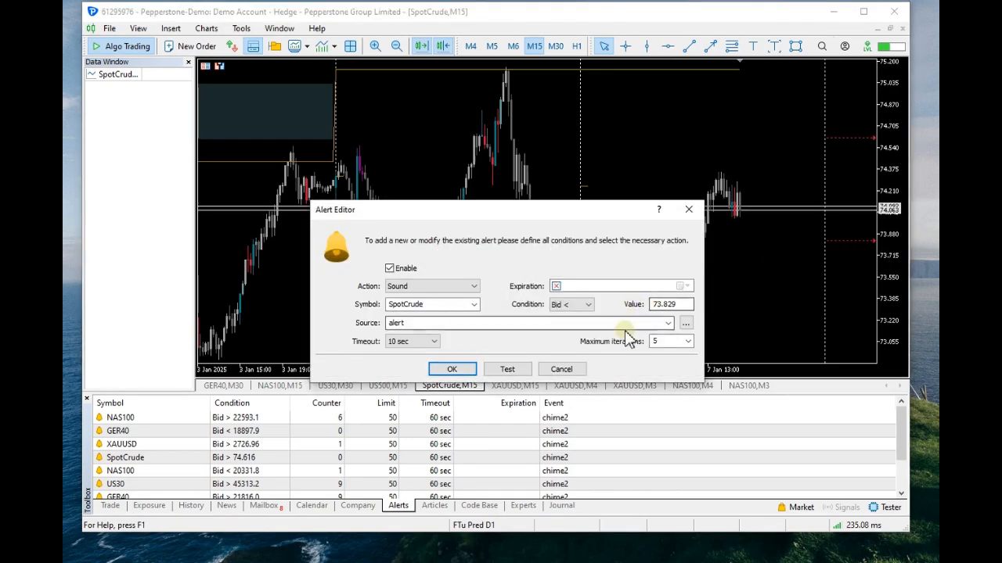
left_click(667, 323)
left_click(409, 399)
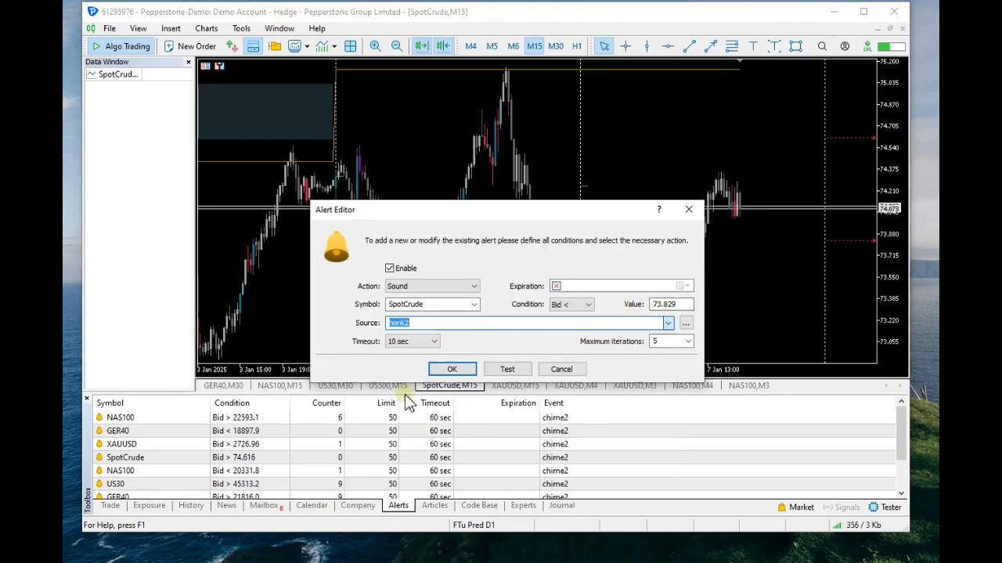
left_click(413, 342)
left_click(418, 378)
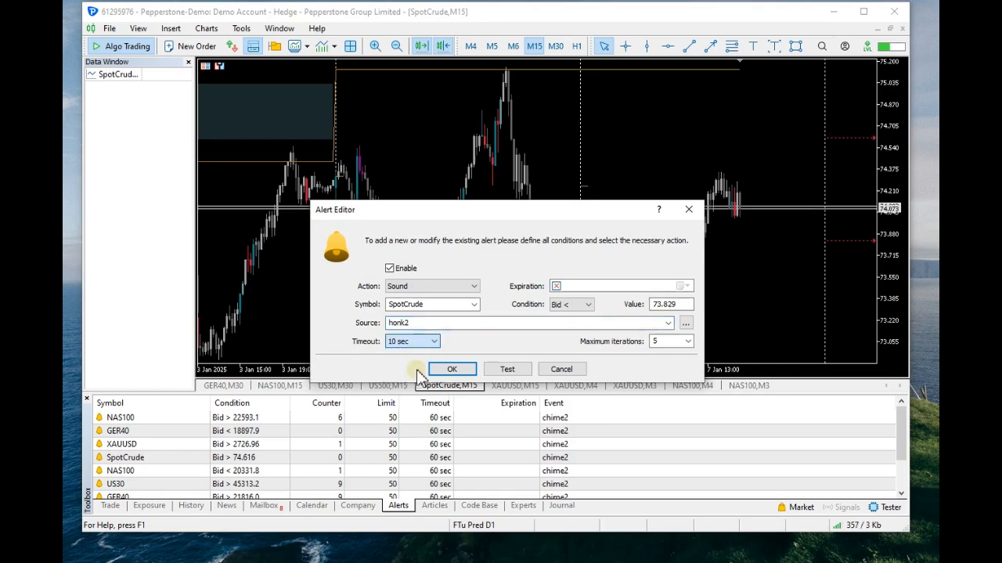
type("50")
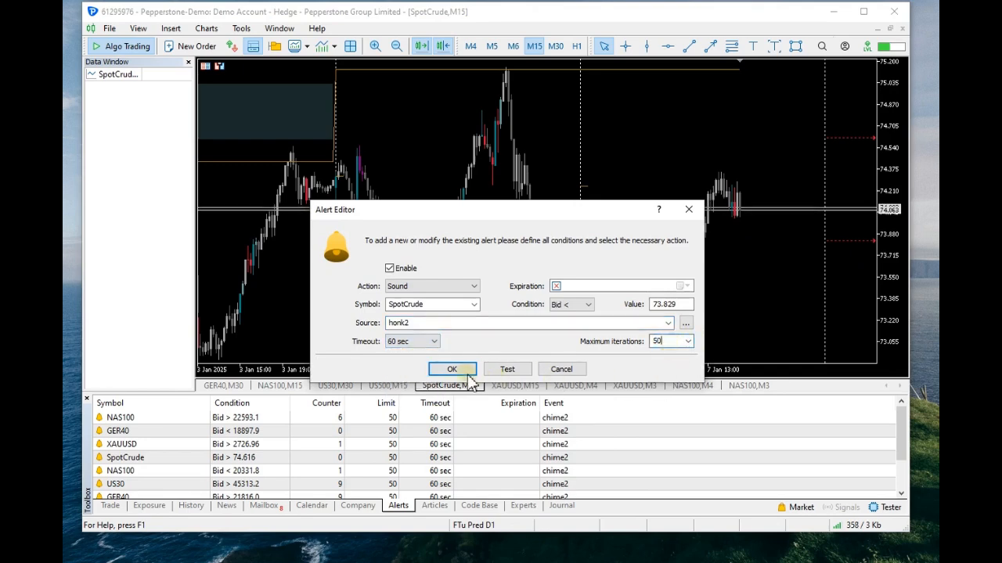
left_click(452, 369)
scroll(317, 459, "down", 1)
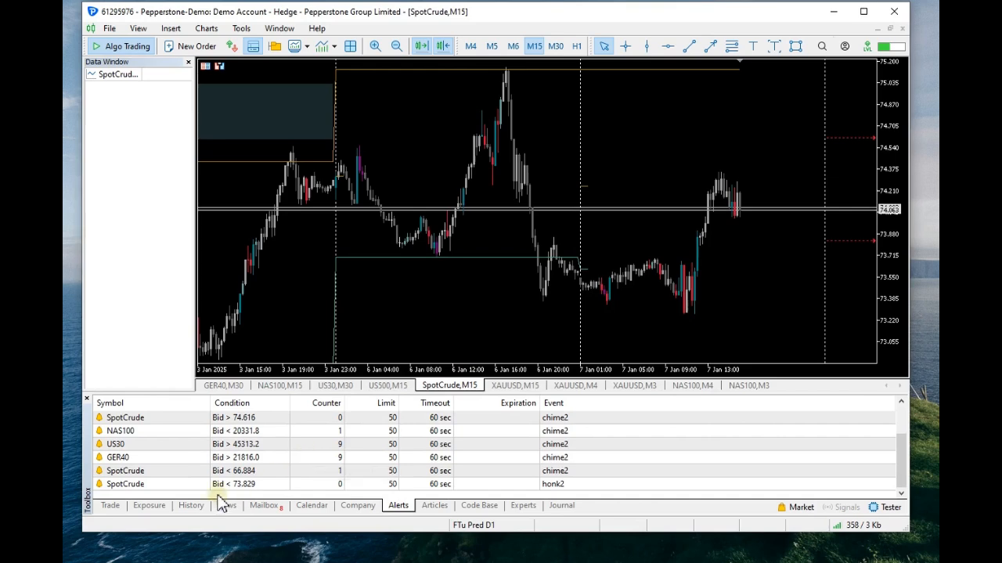
left_click(579, 486)
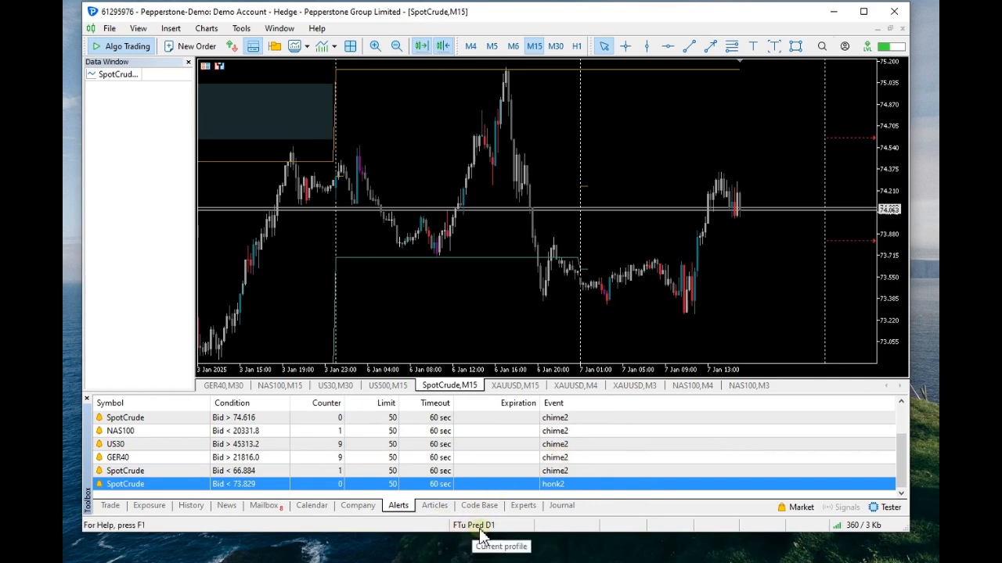
- Examine the lists of saved chart templates and profiles, including the templates offered for the SpotCrude chart
left_click(320, 48)
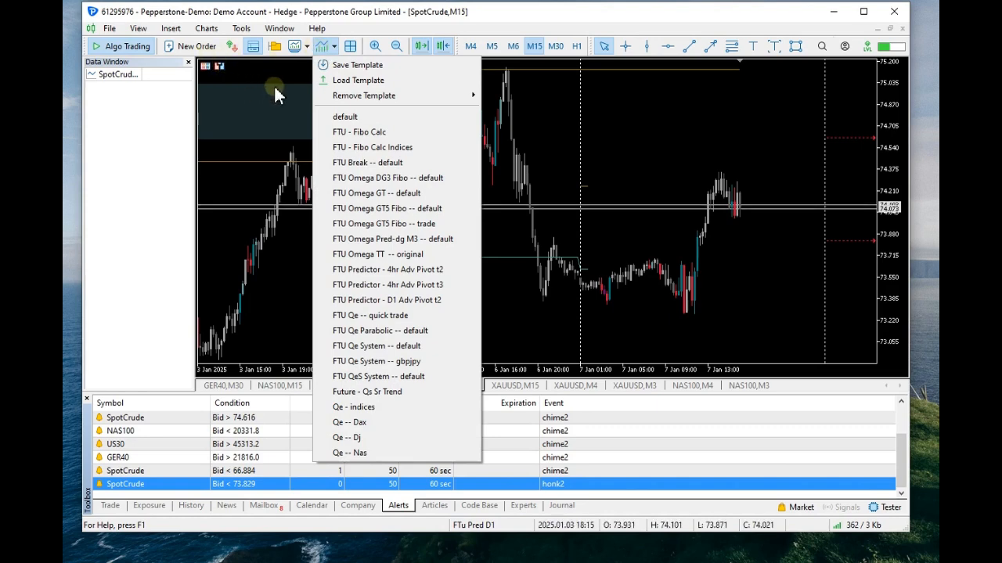
left_click(297, 47)
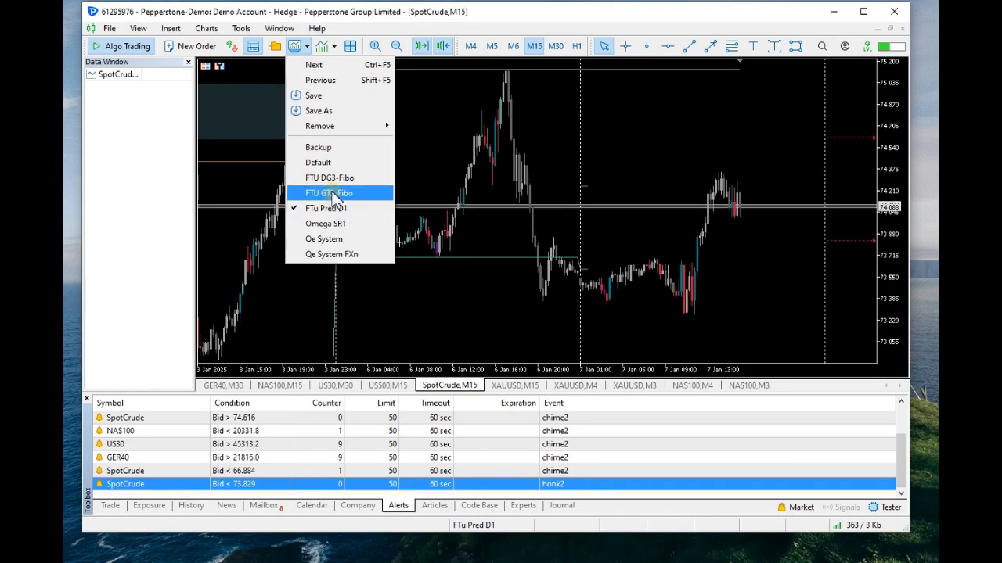
left_click(325, 48)
left_click(325, 49)
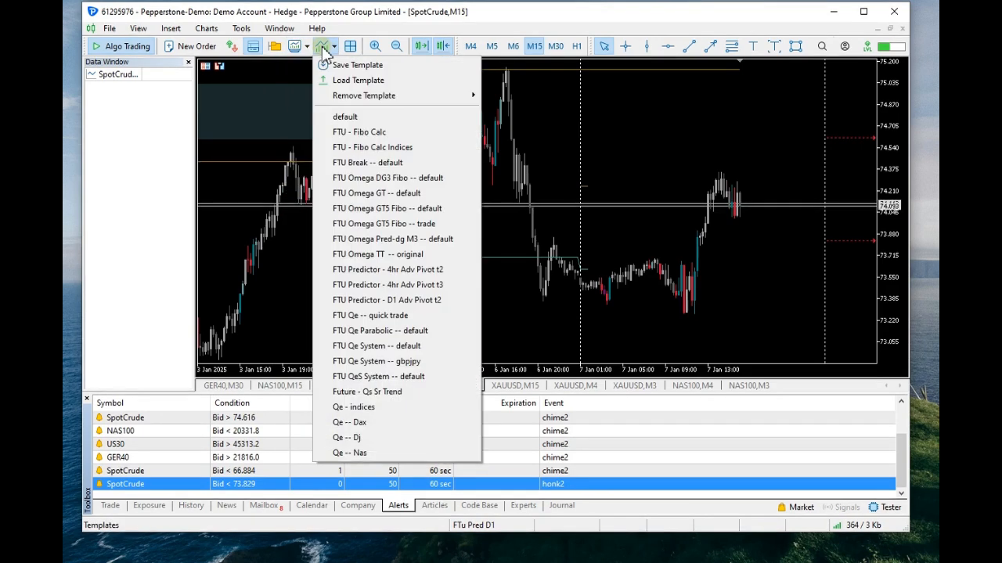
left_click(325, 49)
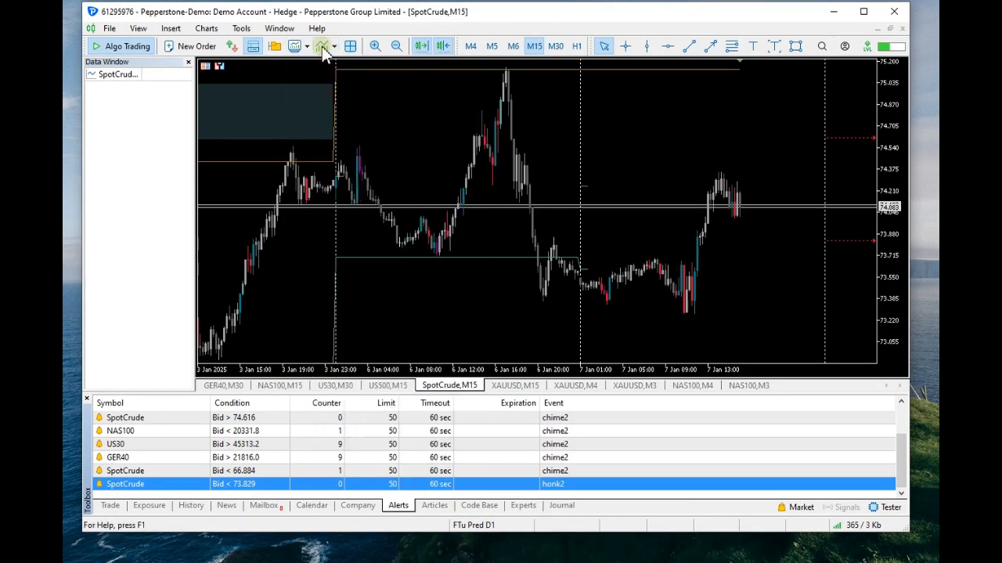
right_click(620, 119)
mouse_move(704, 309)
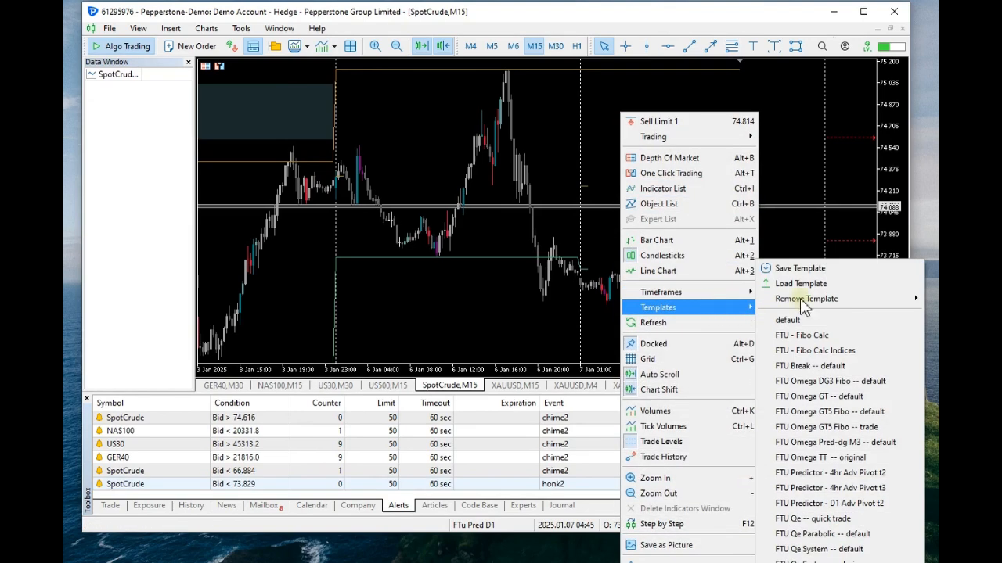
left_click(515, 310)
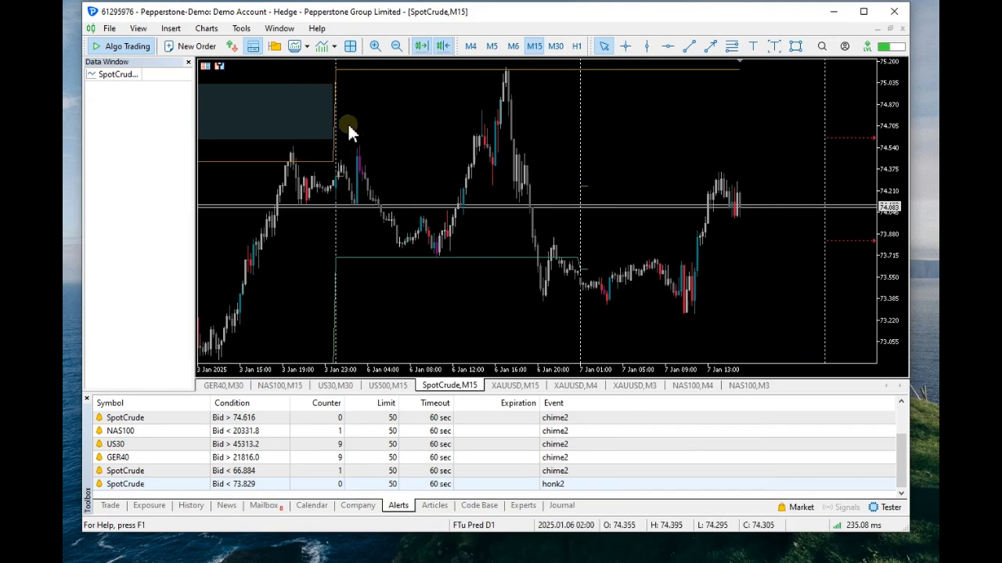
- Tile all charts, minimize the M3 and M4 charts of NAS100 and XAUUSD, and retile the remaining six
left_click(350, 46)
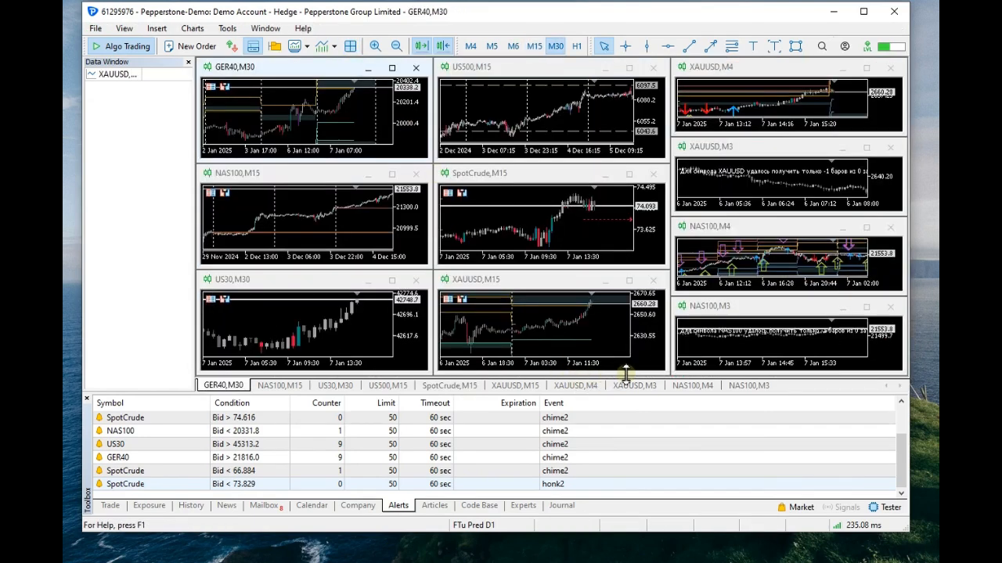
left_click(841, 306)
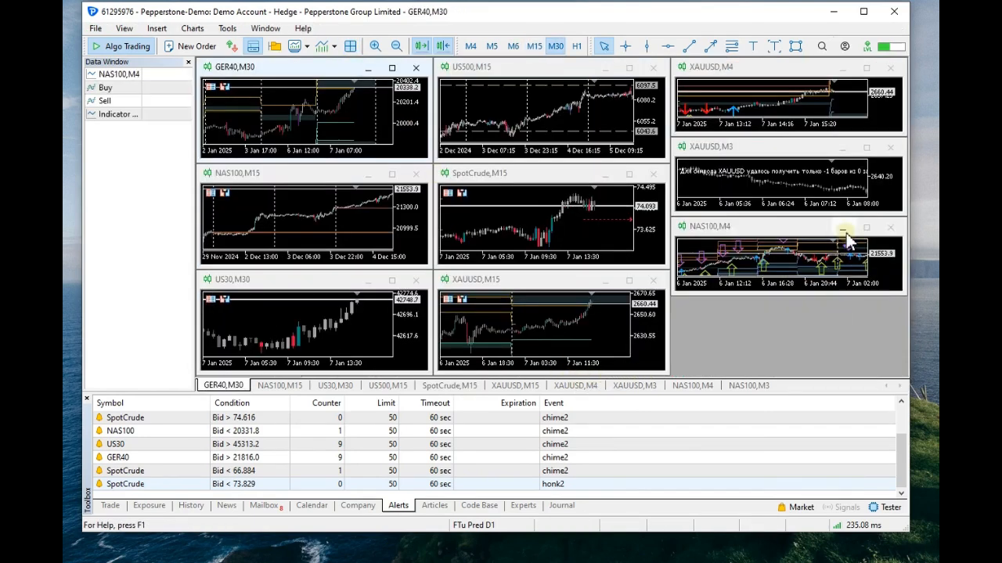
left_click(841, 226)
left_click(842, 148)
left_click(841, 68)
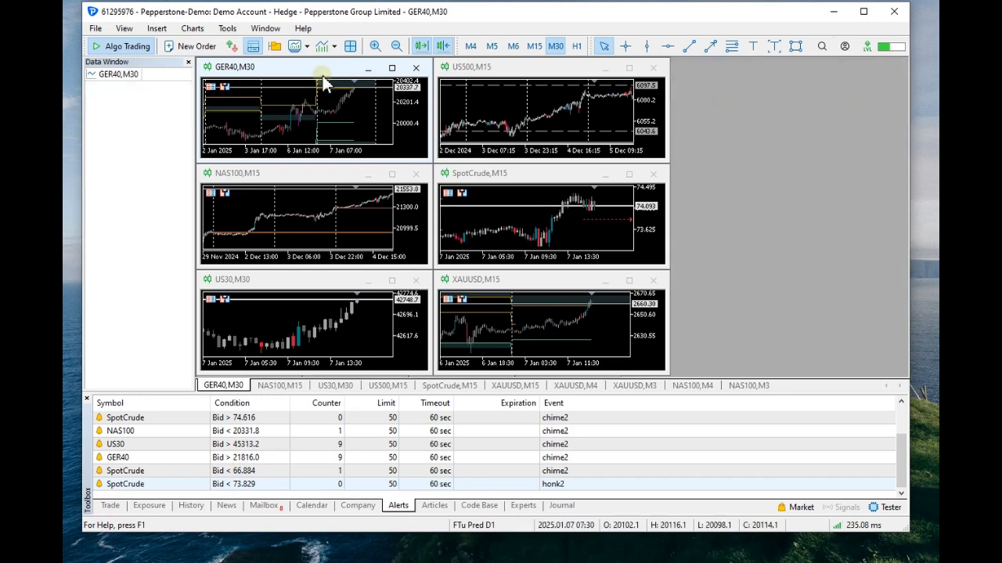
left_click(350, 47)
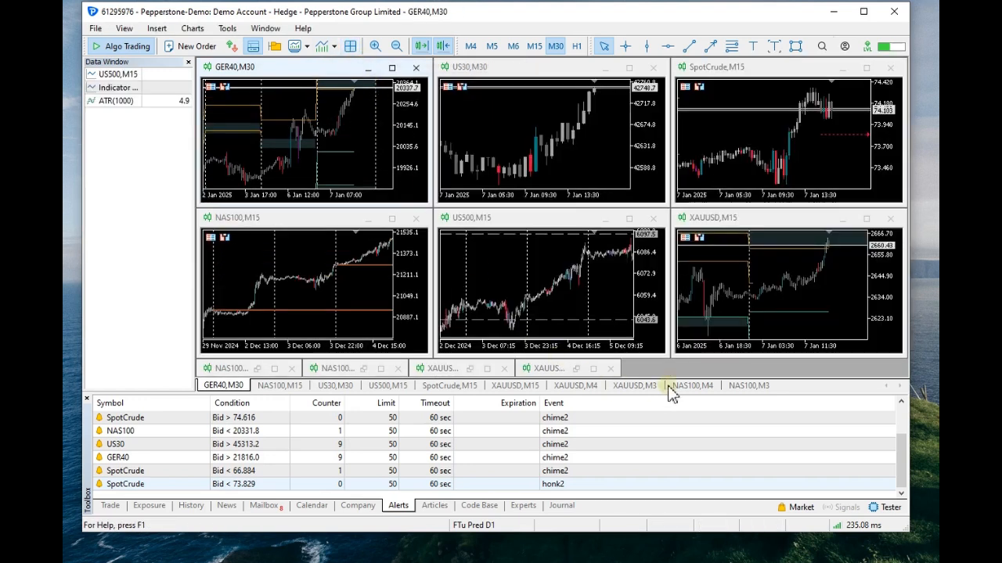
- Minimize the SpotCrude and XAUUSD M15 charts, retile the remaining four, and maximize the GER40 M30 chart
left_click(841, 68)
left_click(841, 218)
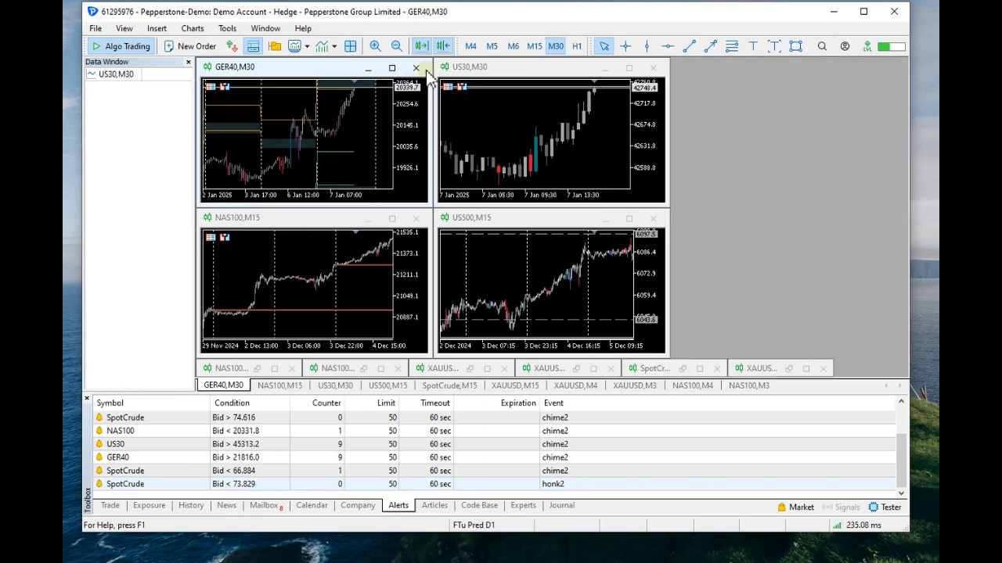
left_click(349, 47)
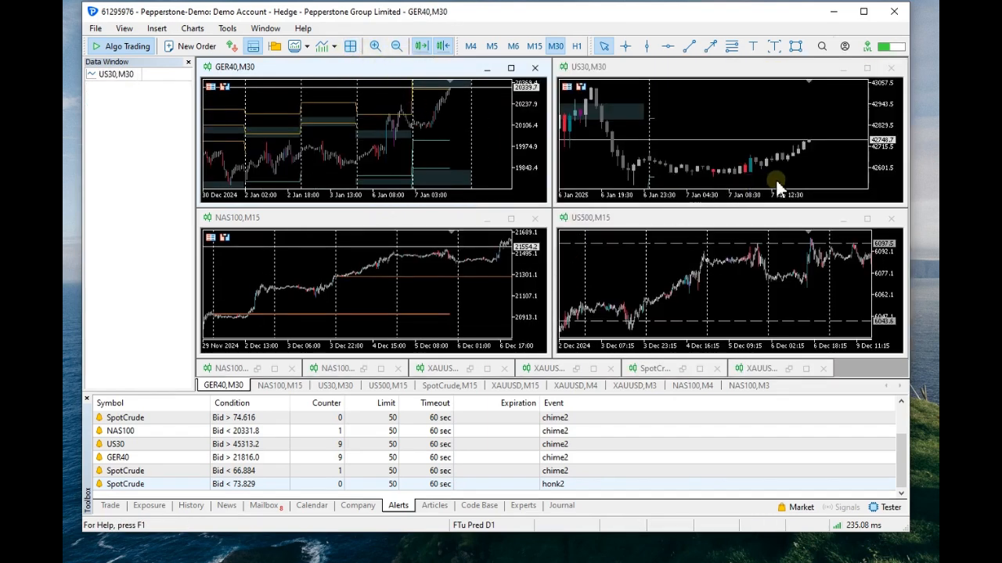
double_click(356, 66)
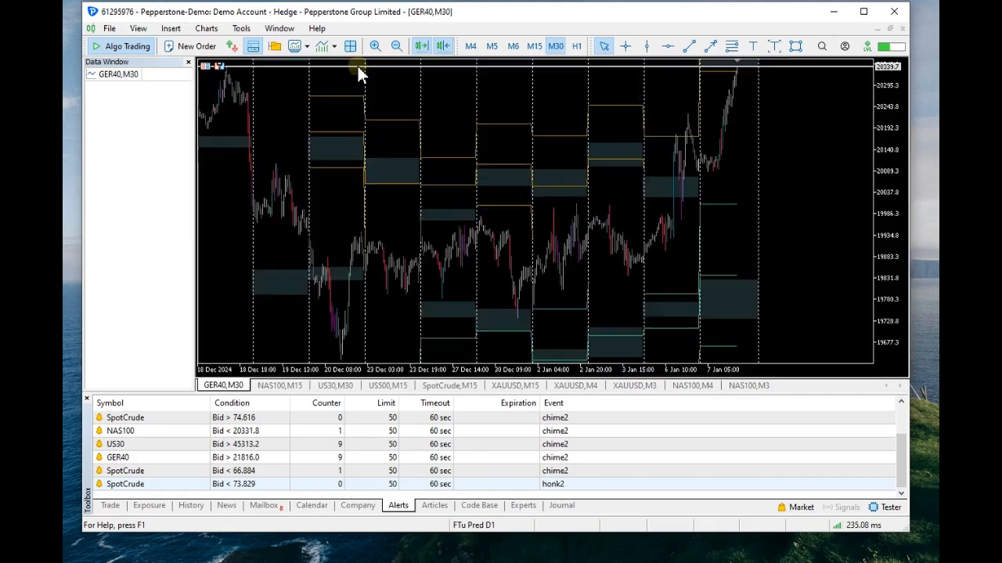